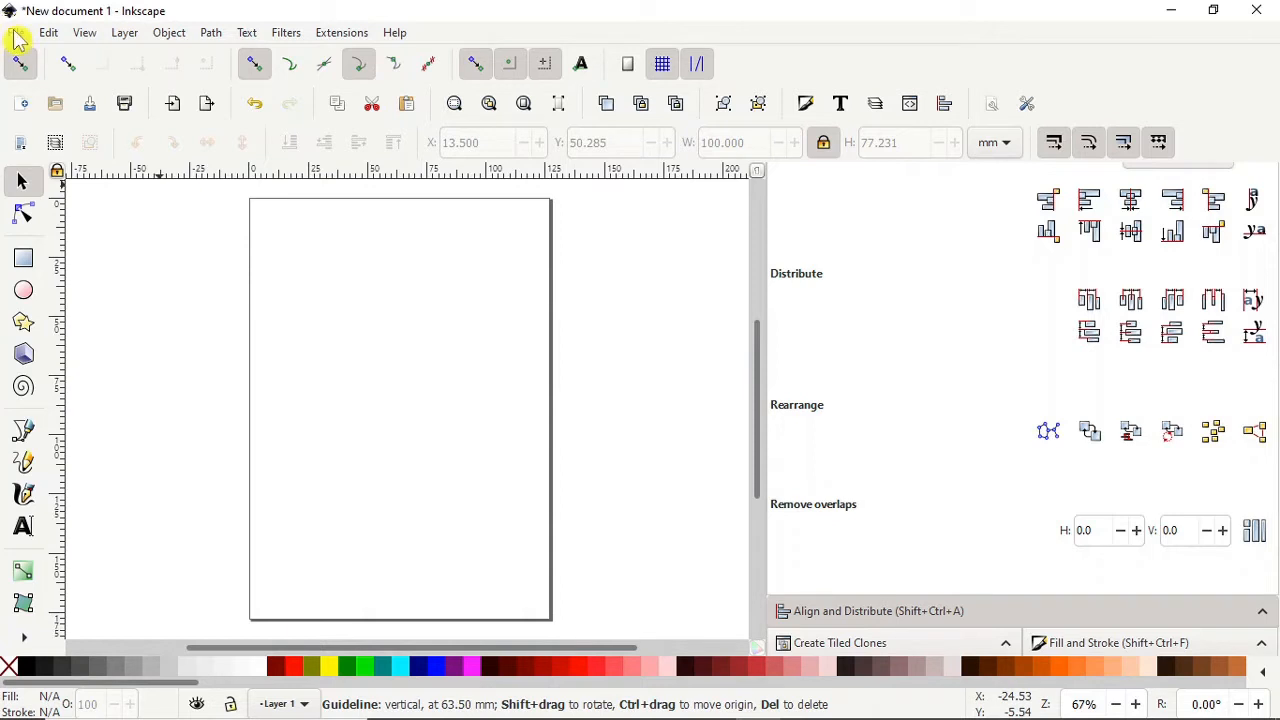
- Check the page's custom width, height and units in the document properties
click(16, 34)
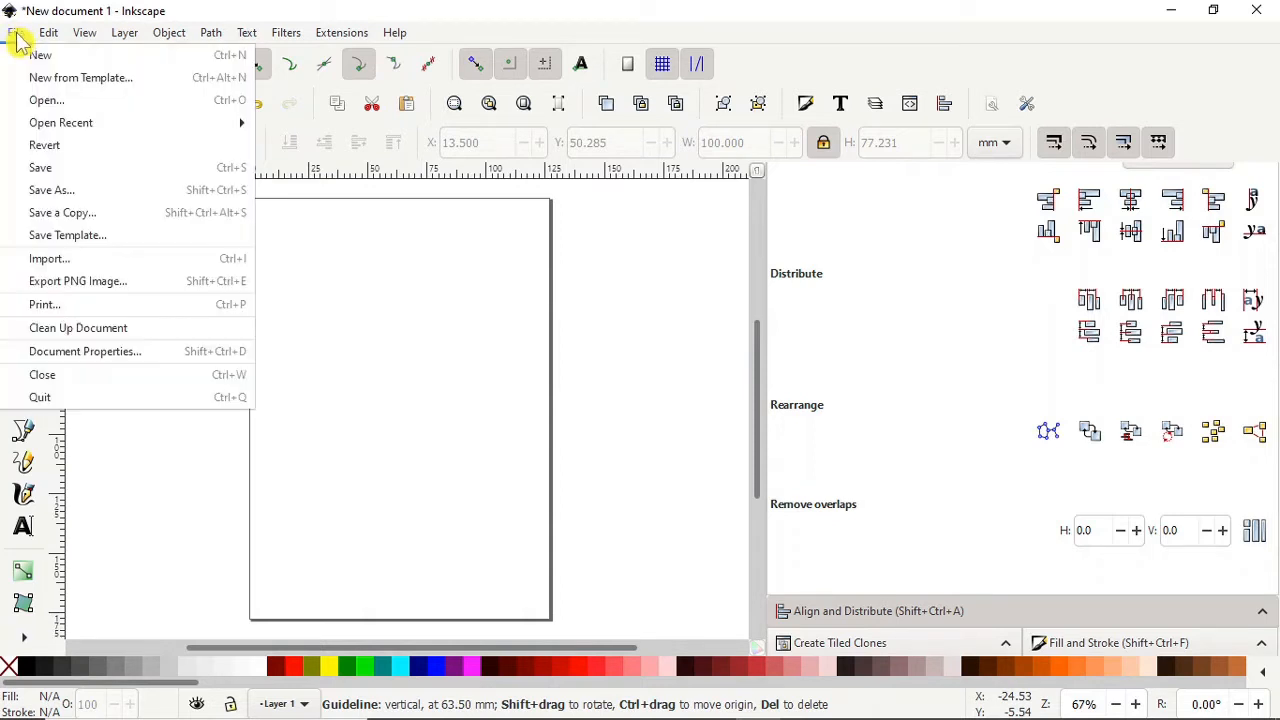
click(85, 356)
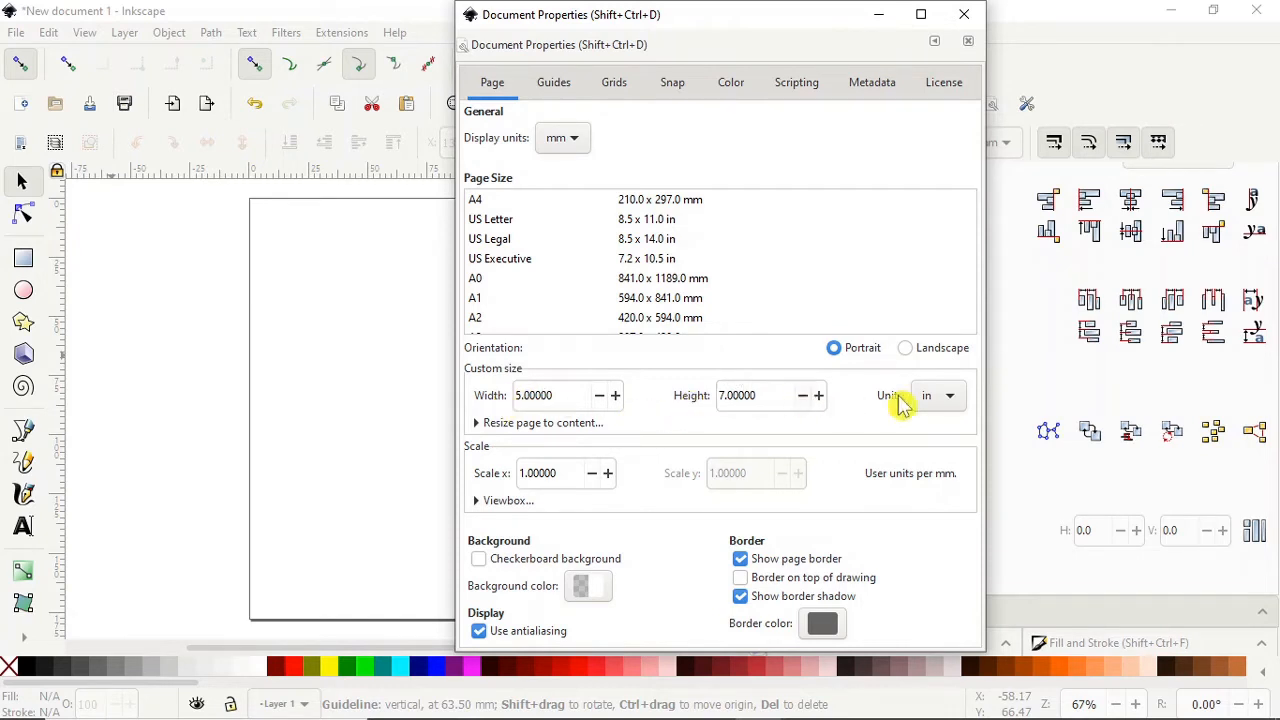
click(950, 398)
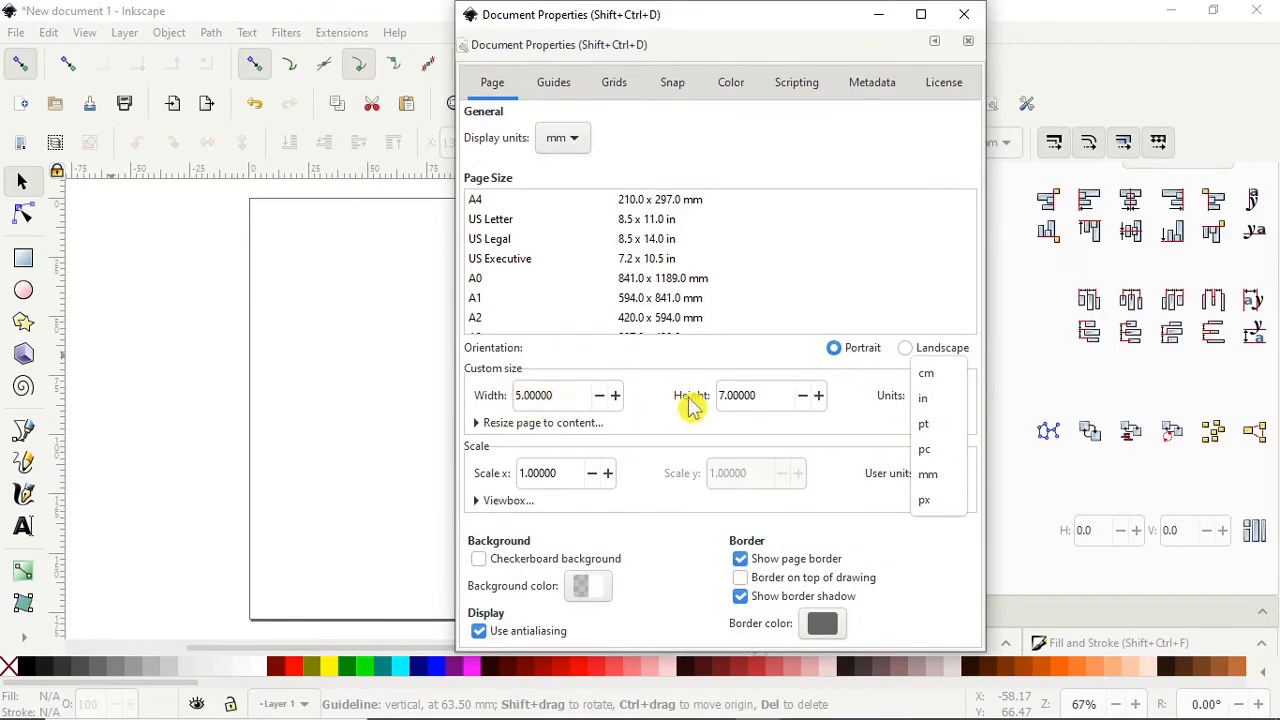
click(966, 22)
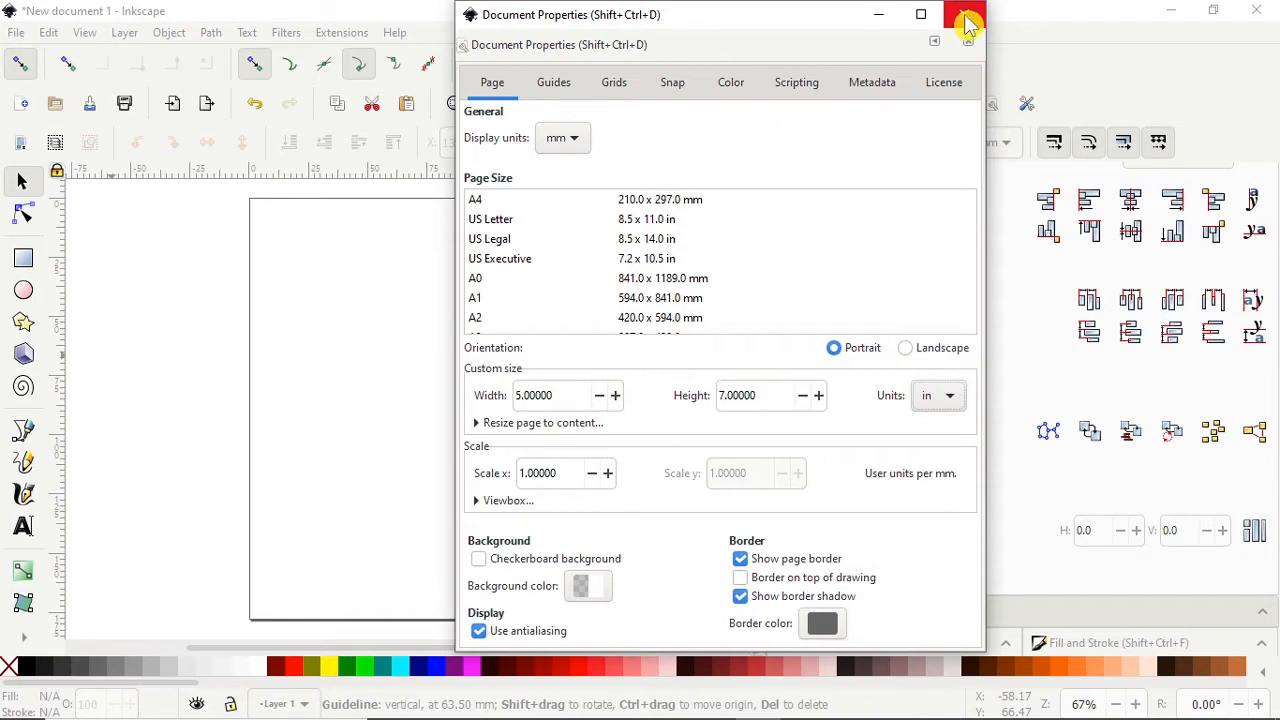
click(966, 22)
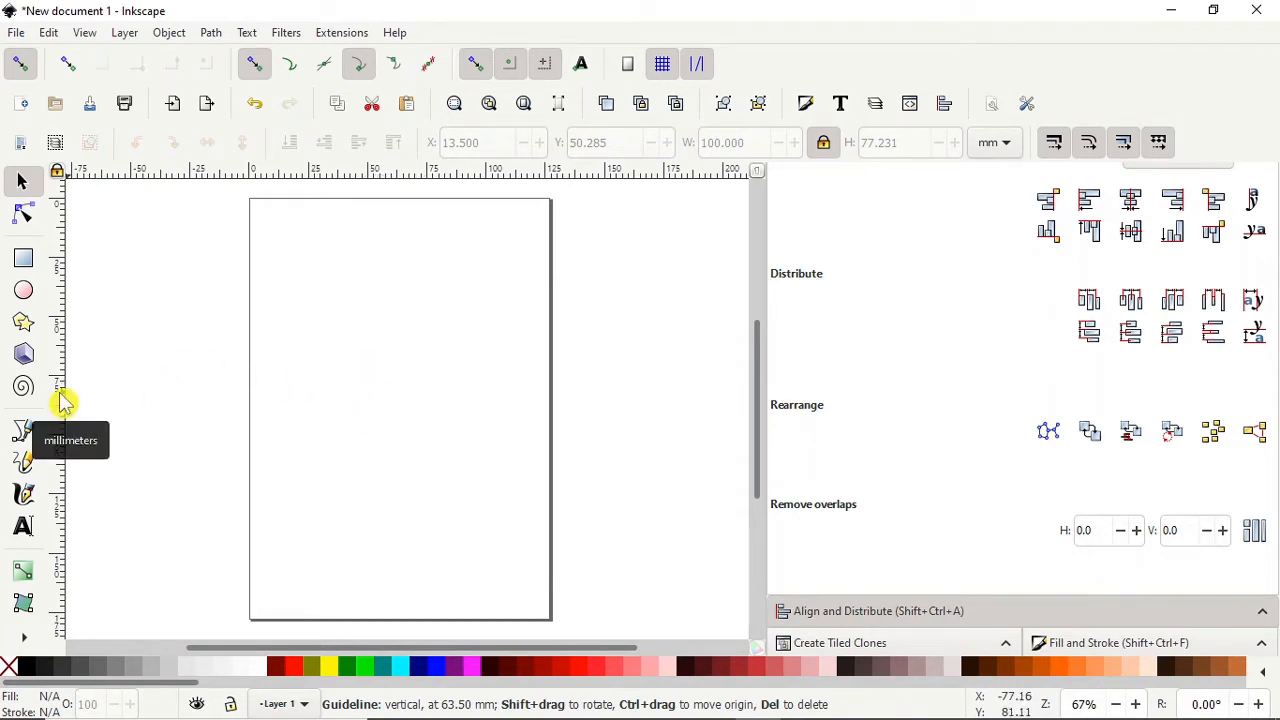
- Place a vertical guide at about 63.7 mm, near the middle of the page's width
mouse_move(63, 400)
mouse_down()
mouse_move(357, 431)
mouse_move(60, 408)
mouse_up()
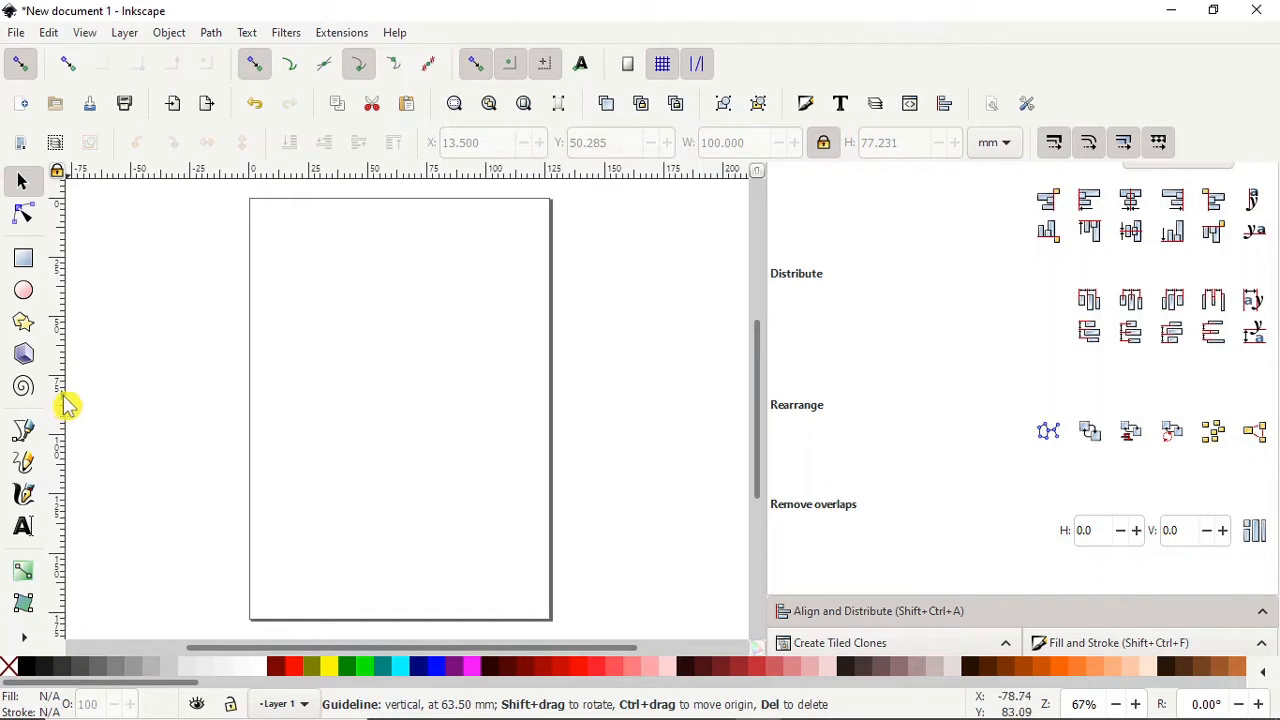
drag(66, 403, 401, 403)
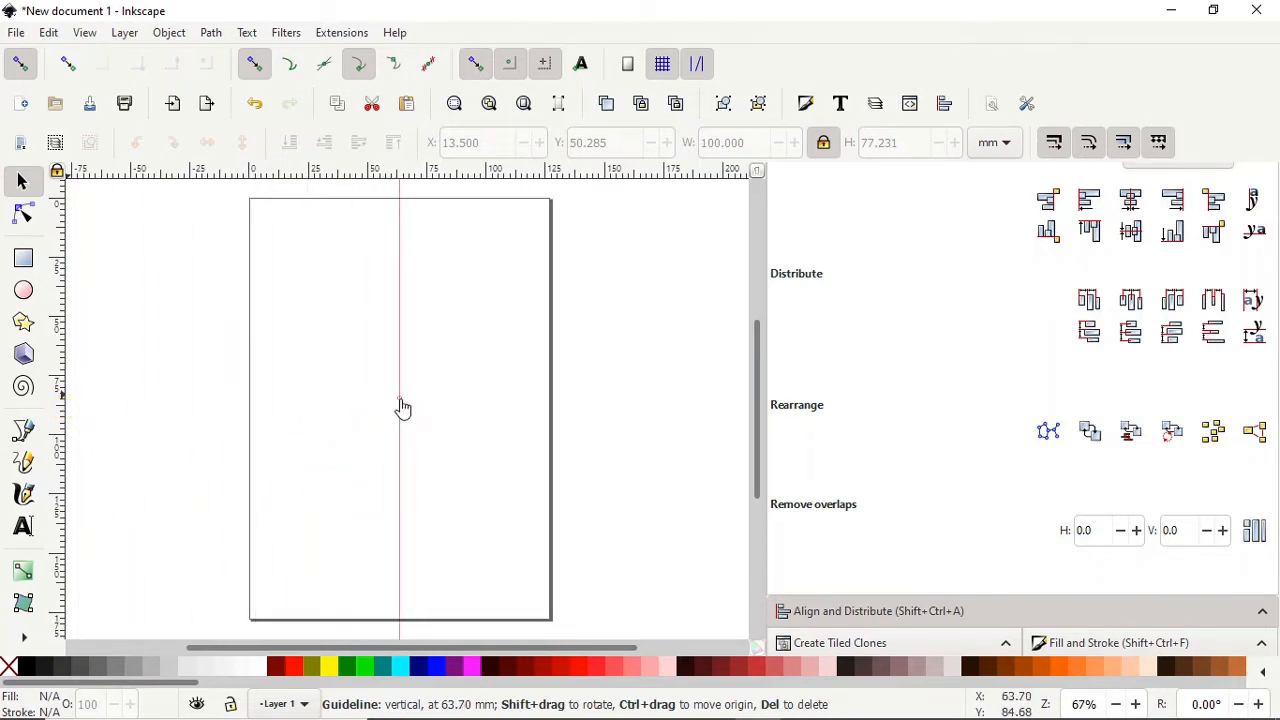
click(399, 407)
- Set the vertical guide's position to X 2.5 in and Y 3.5 in
double_click(400, 372)
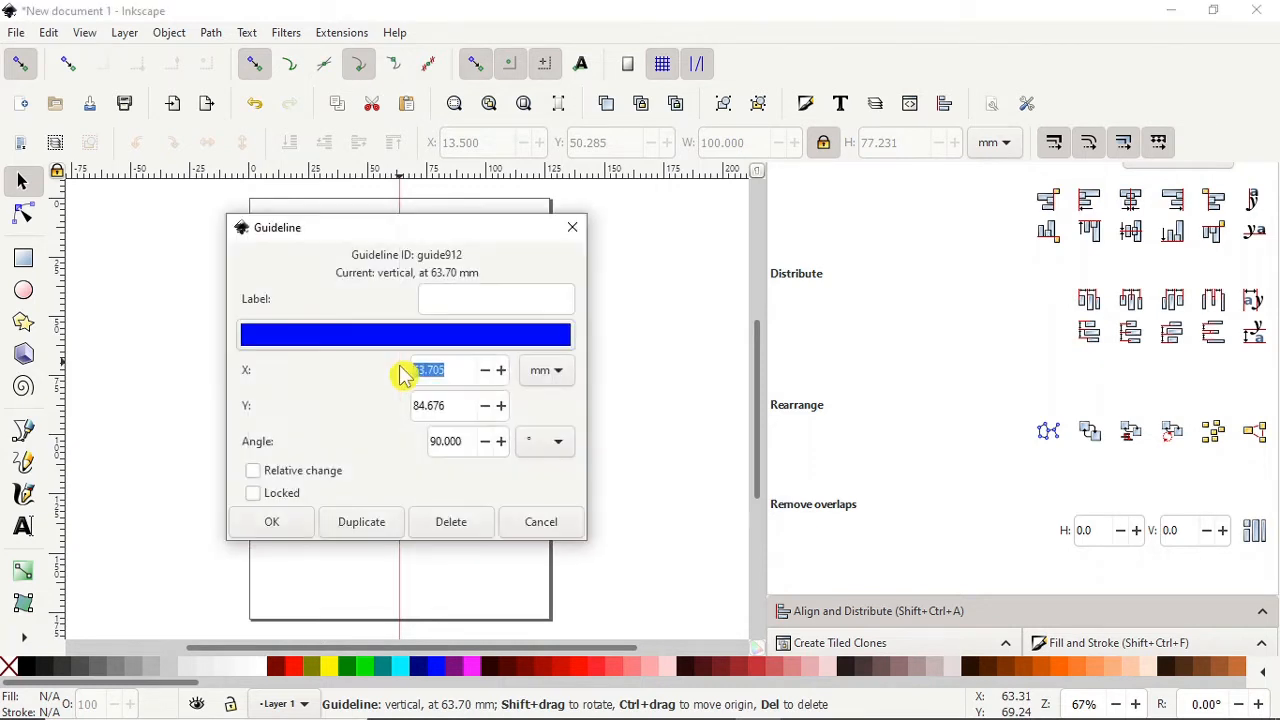
click(562, 378)
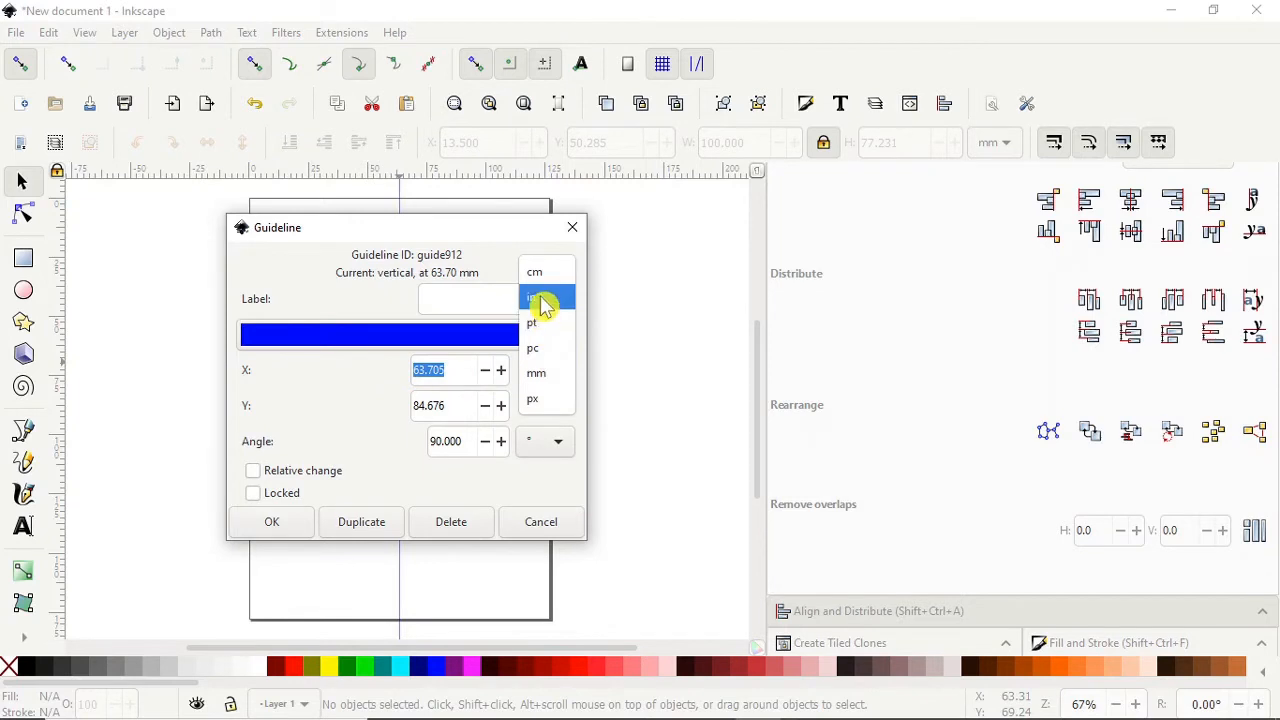
click(541, 297)
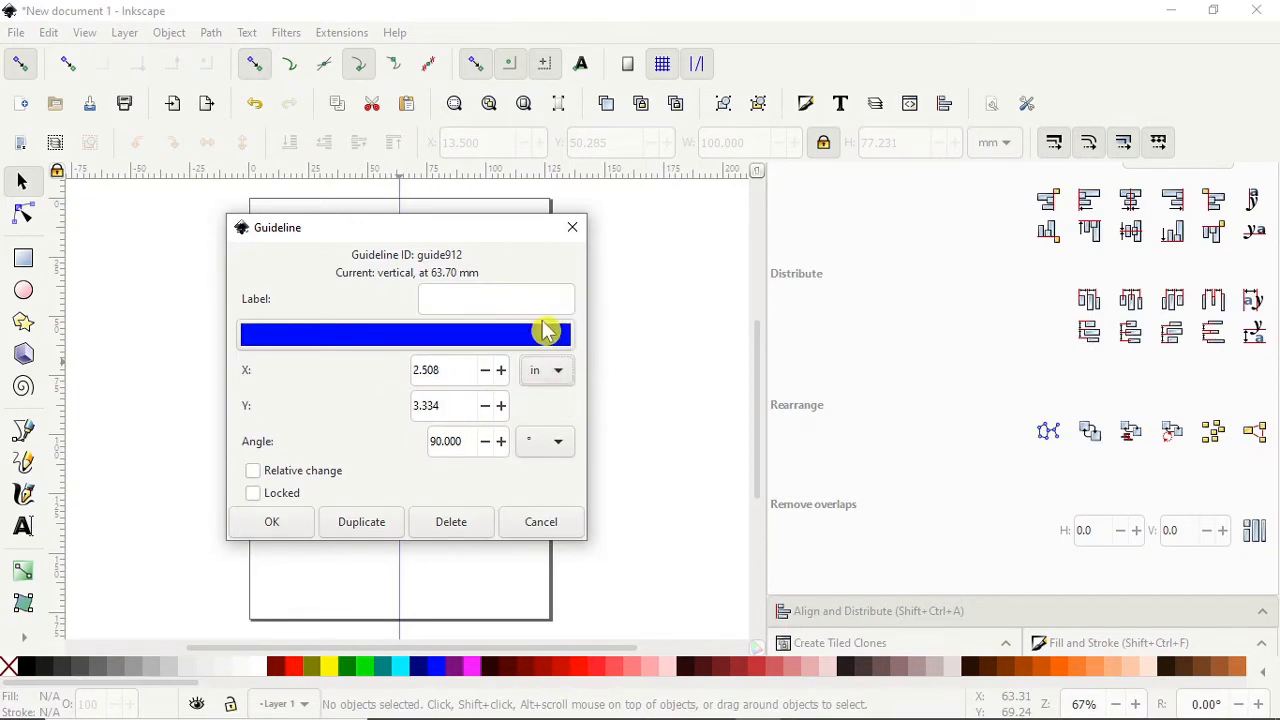
click(445, 369)
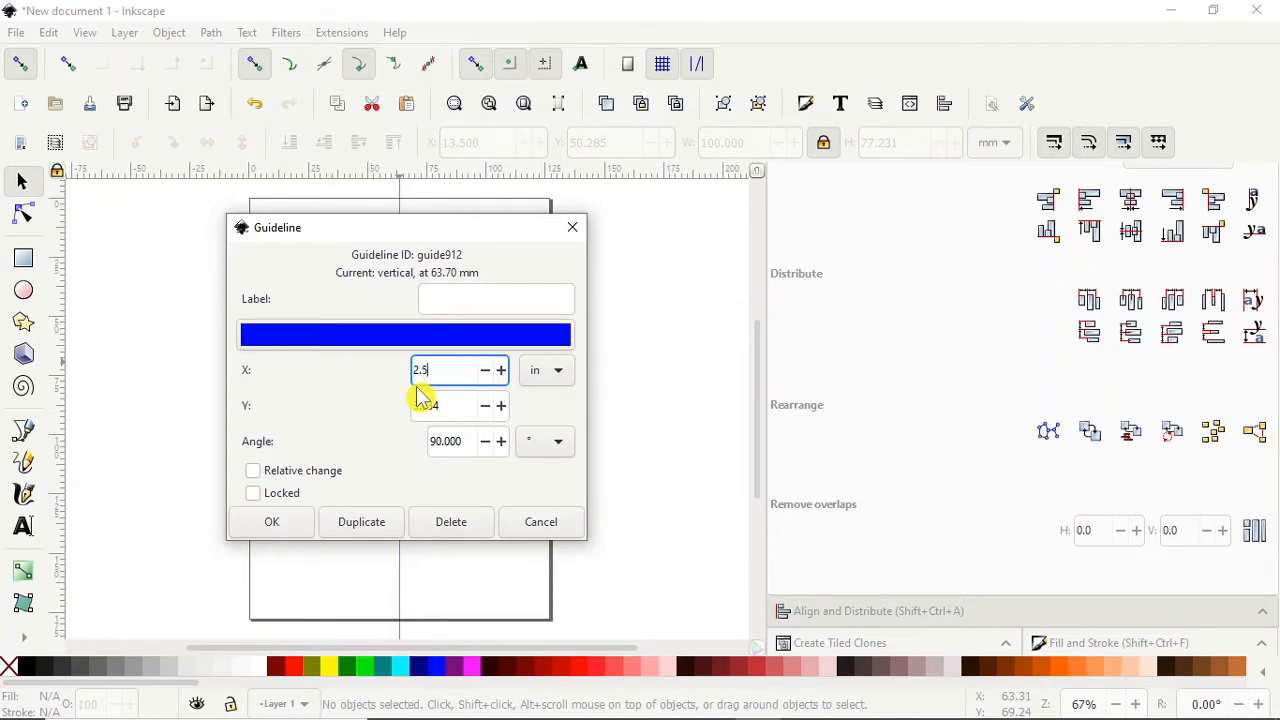
drag(449, 404, 412, 404)
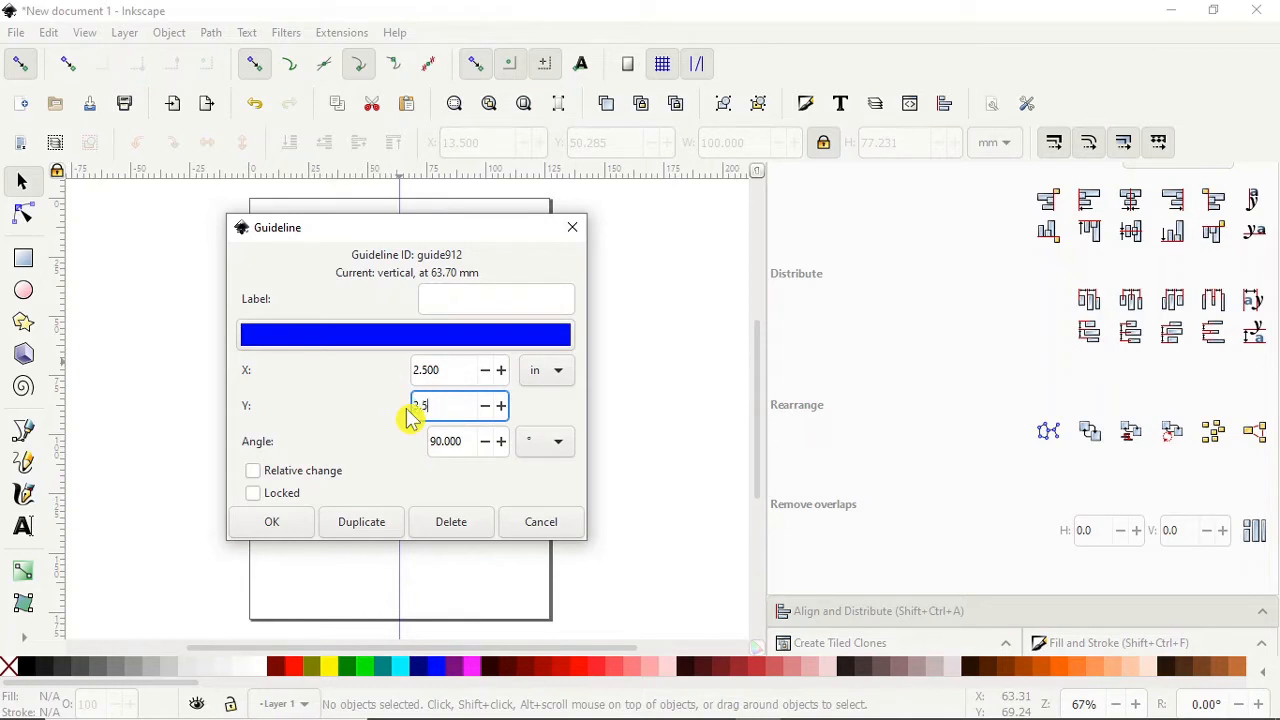
click(271, 528)
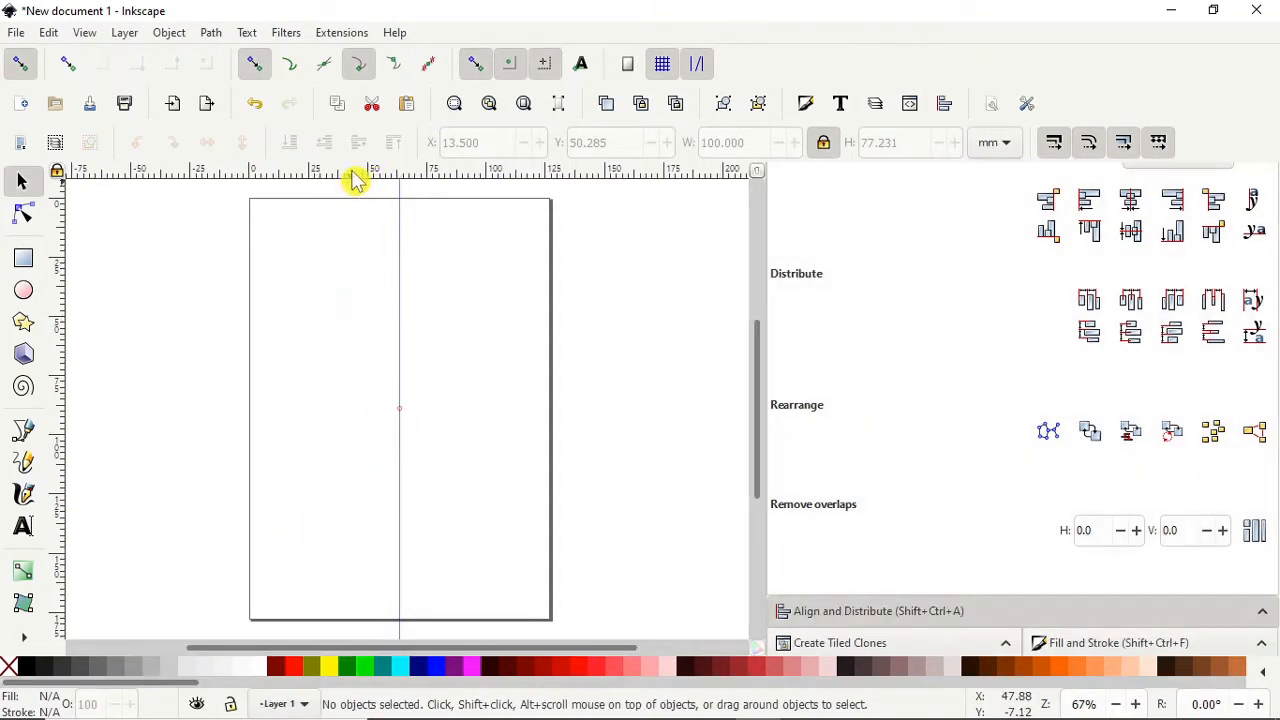
- Add a horizontal guide snapped to the vertical guide's origin at X 2.5 in and Y 3.5 in
drag(357, 180, 367, 420)
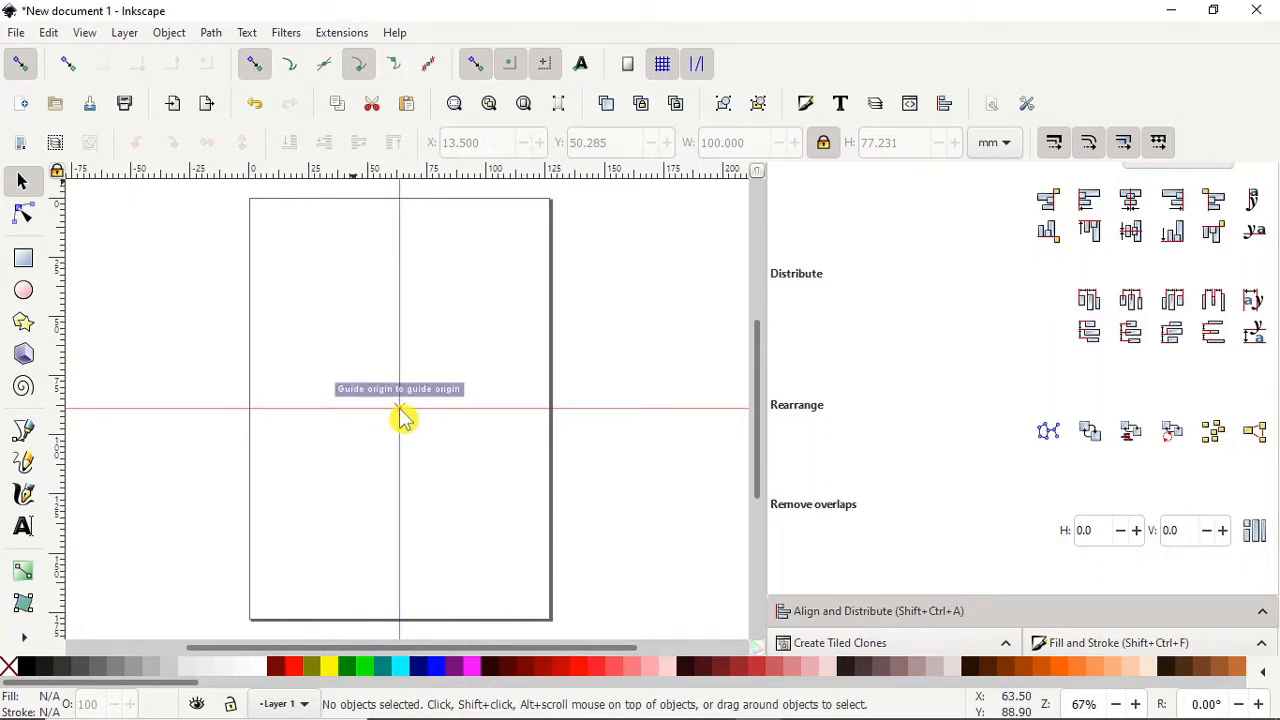
double_click(337, 418)
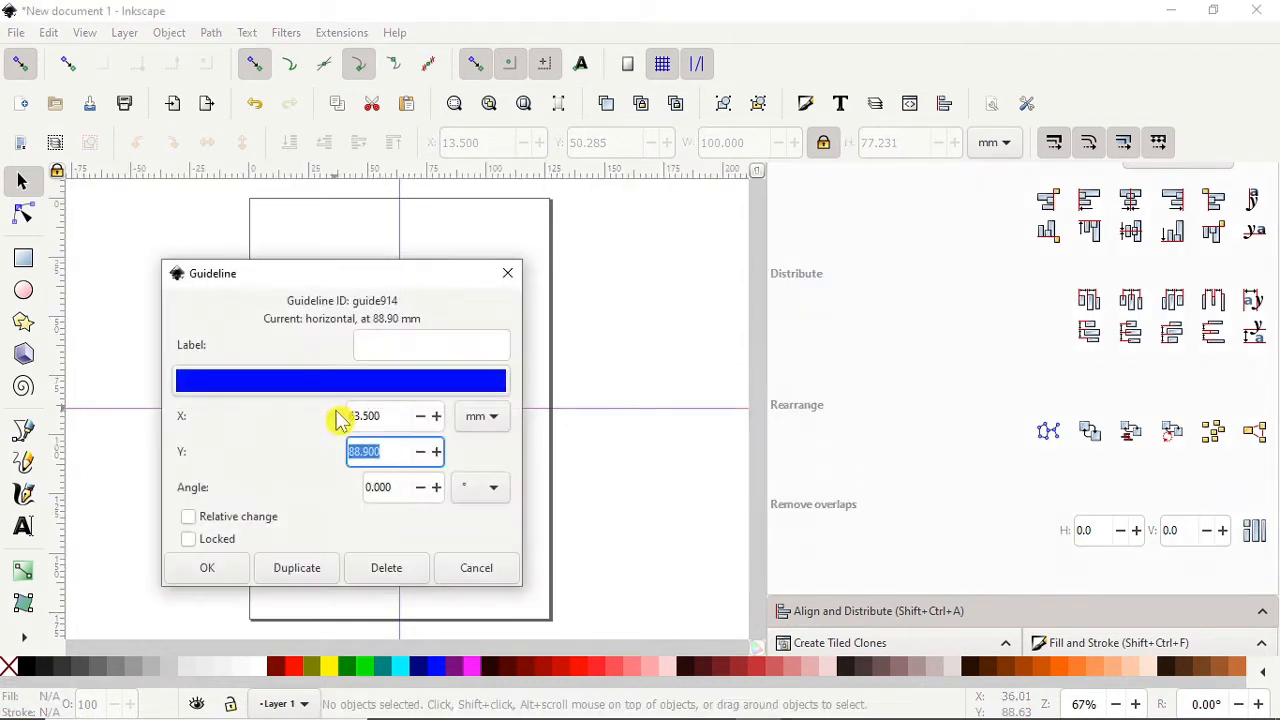
click(492, 427)
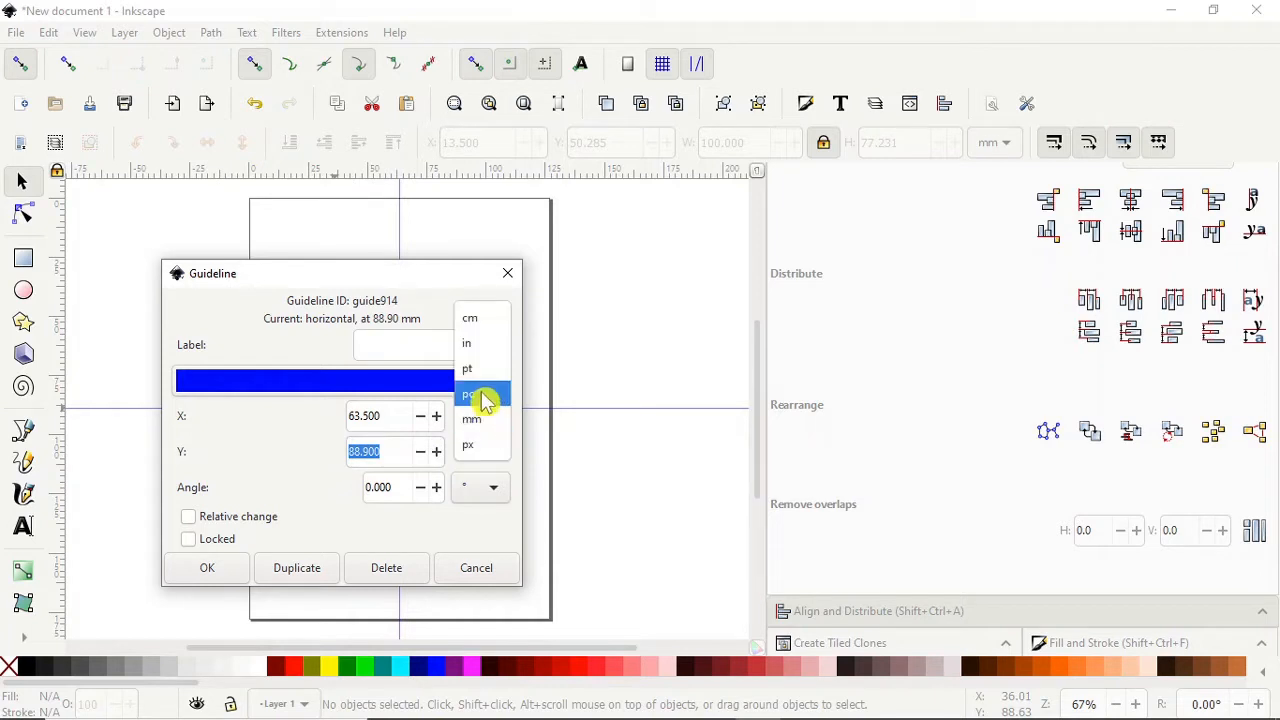
click(477, 346)
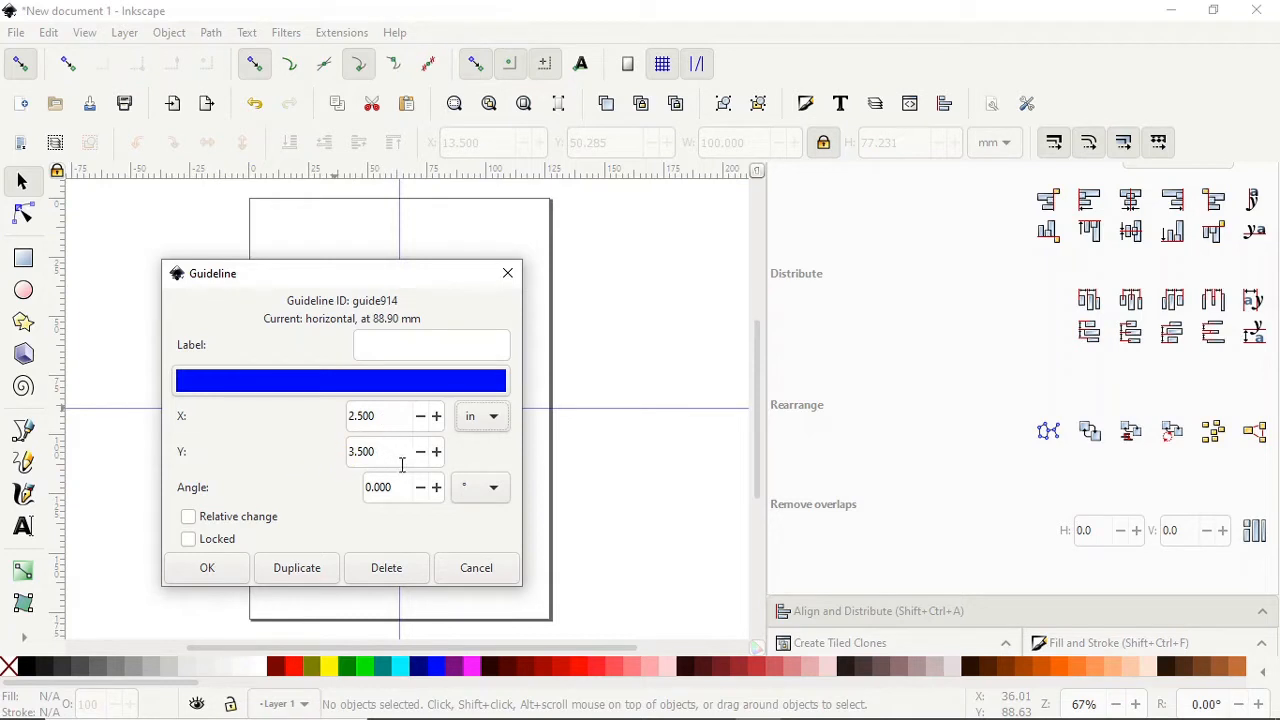
click(209, 570)
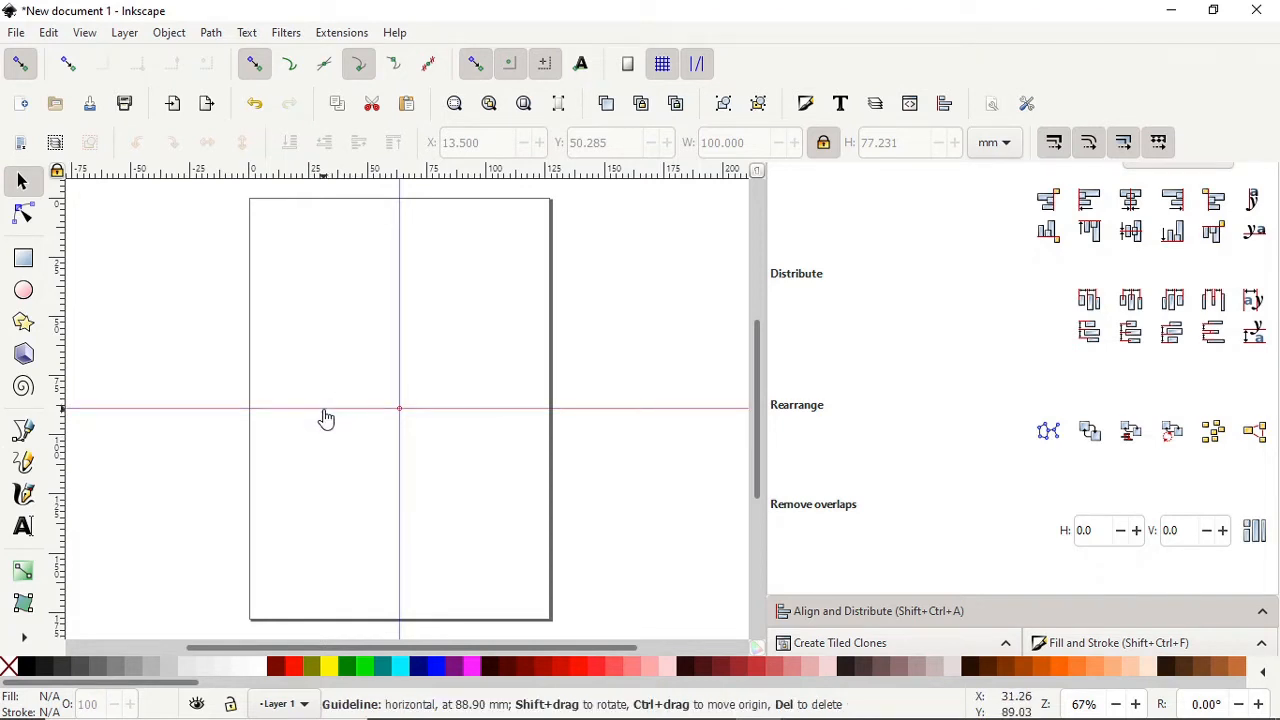
drag(323, 420, 400, 422)
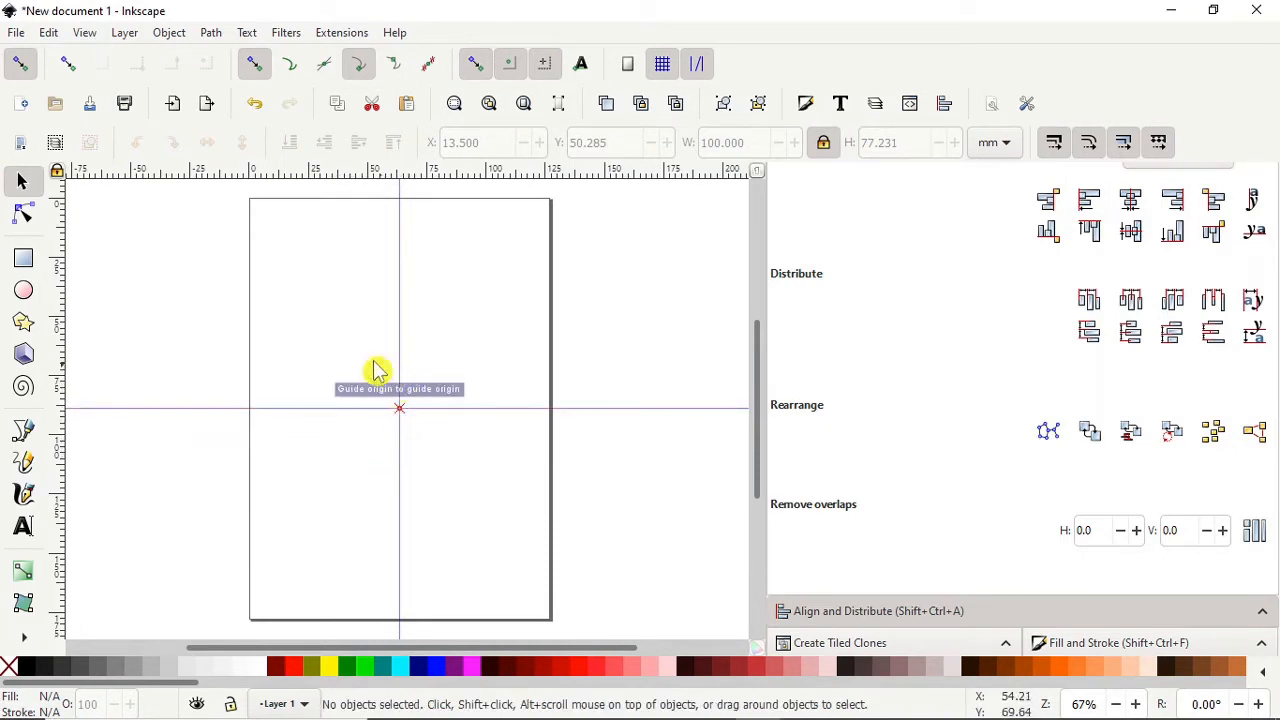
- Lock all guides and verify the lock by trying to move one and inspecting the vertical guide's settings
click(50, 36)
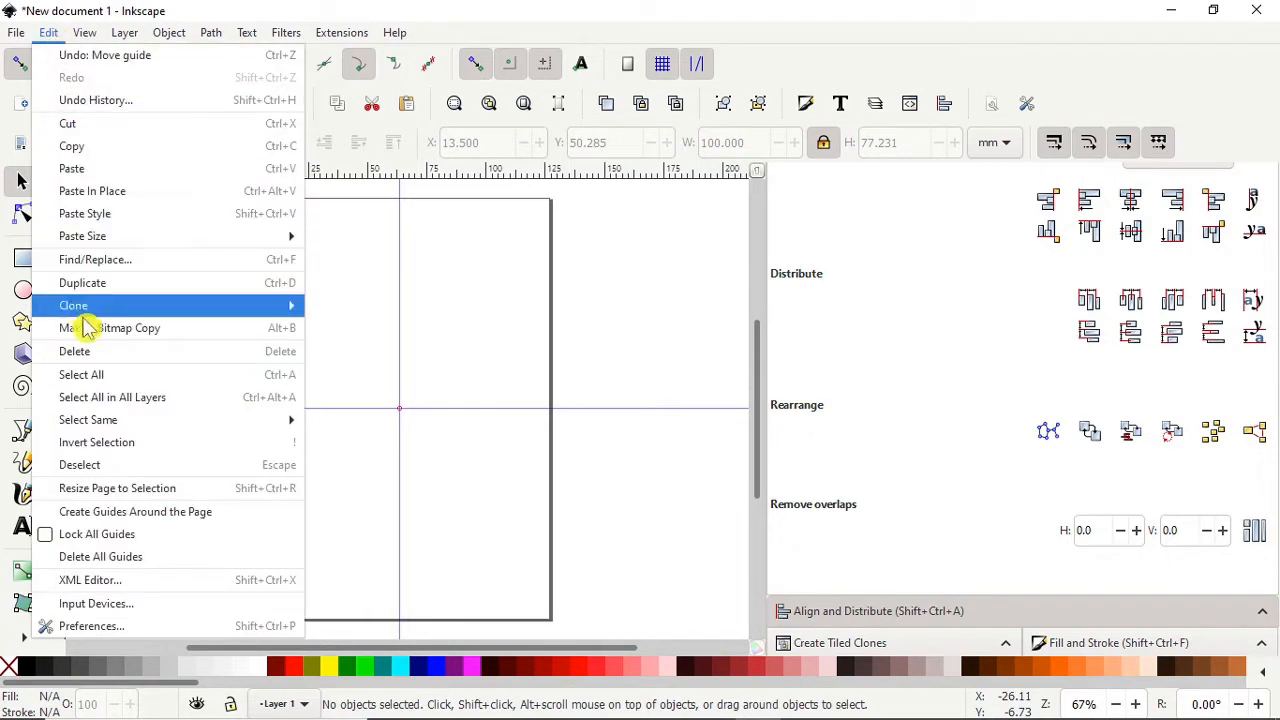
click(50, 545)
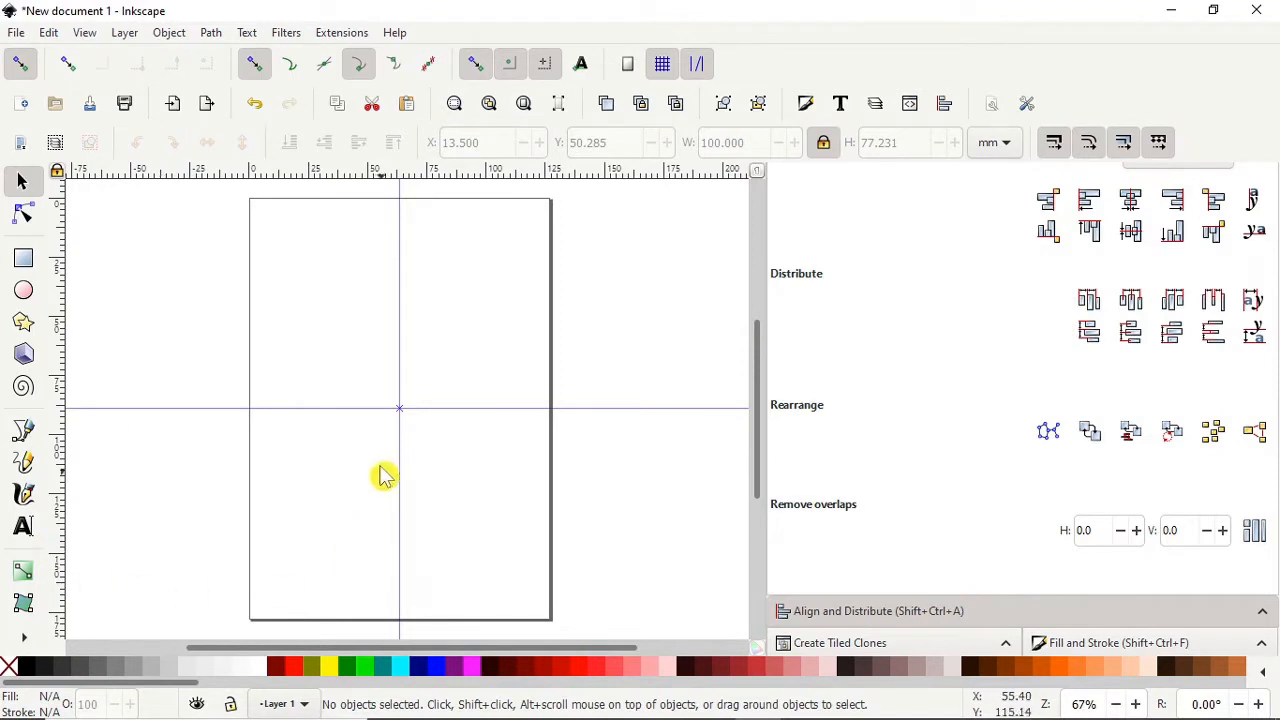
drag(357, 410, 361, 470)
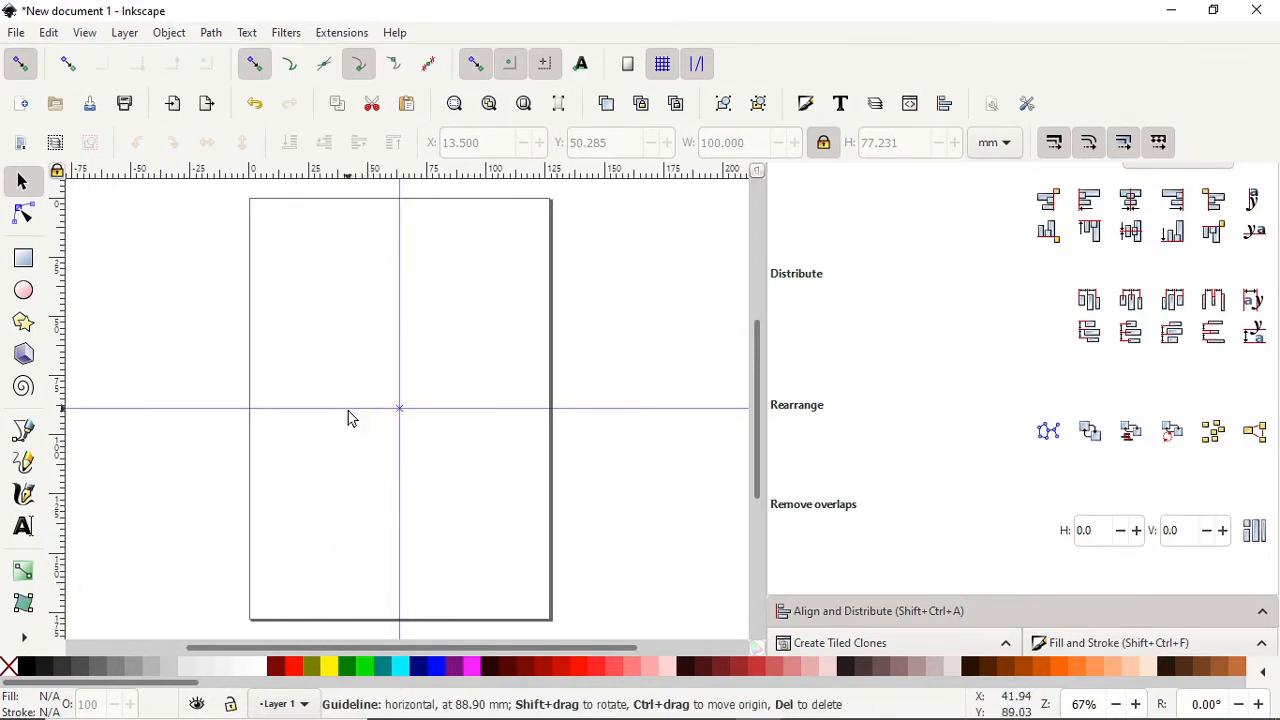
double_click(400, 371)
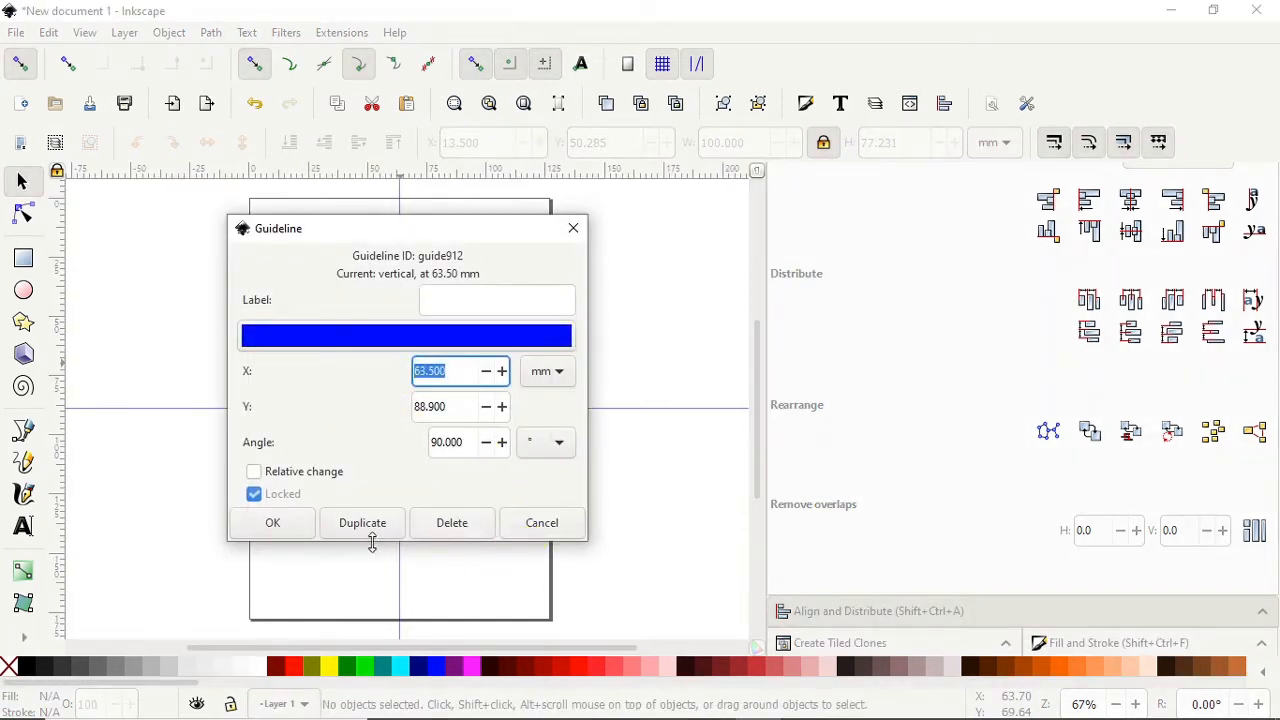
click(277, 528)
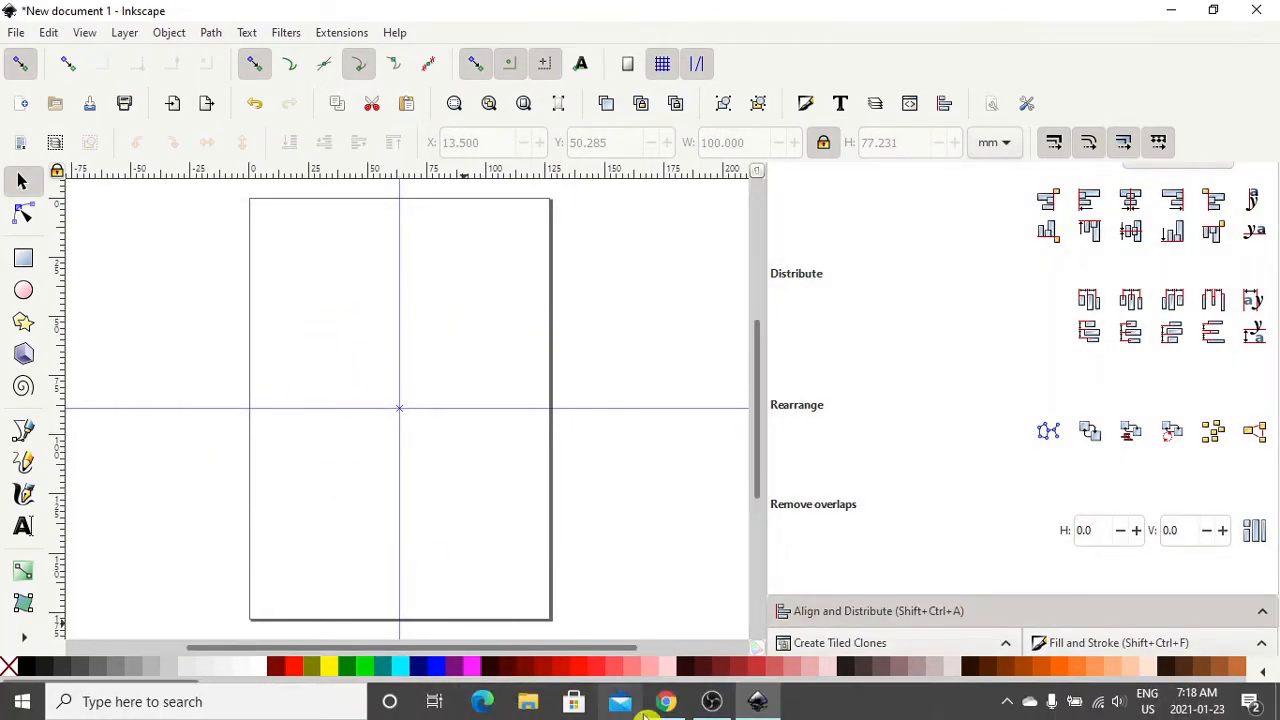
- Import the butterfly JPEG from the desktop as an embedded image with DPI from file, and move it over the page
click(1214, 11)
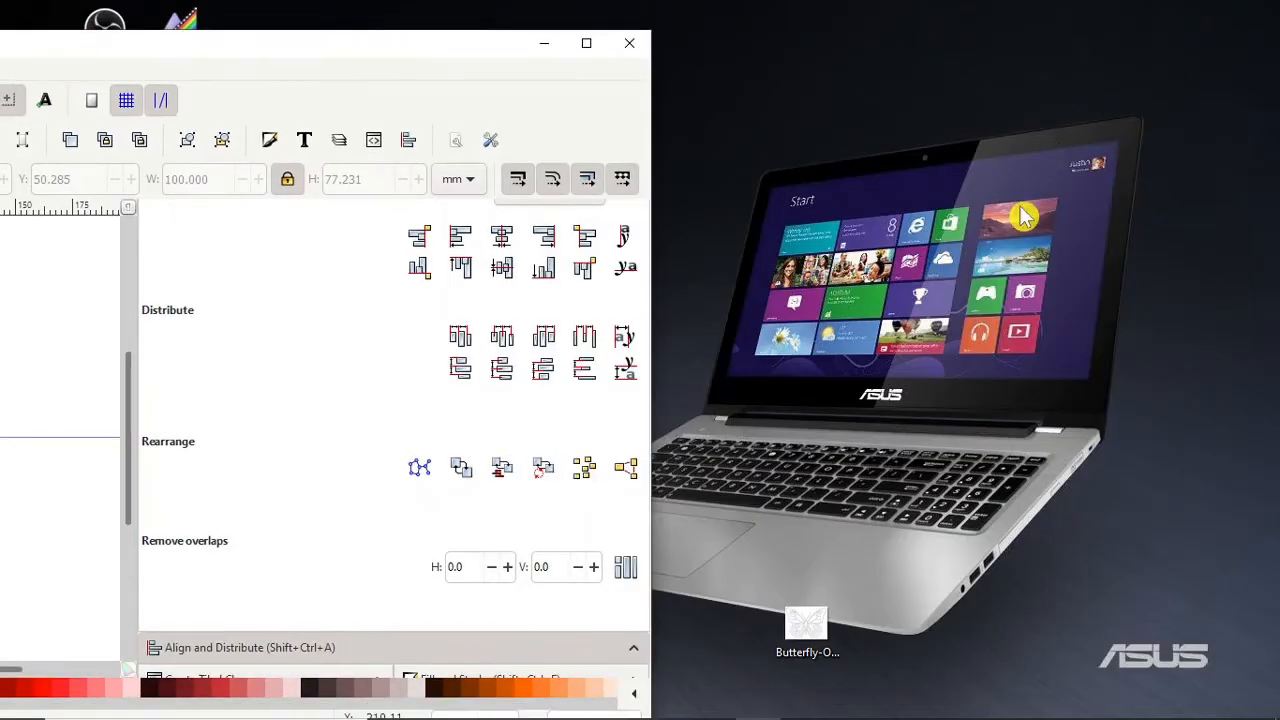
drag(815, 633, 17, 412)
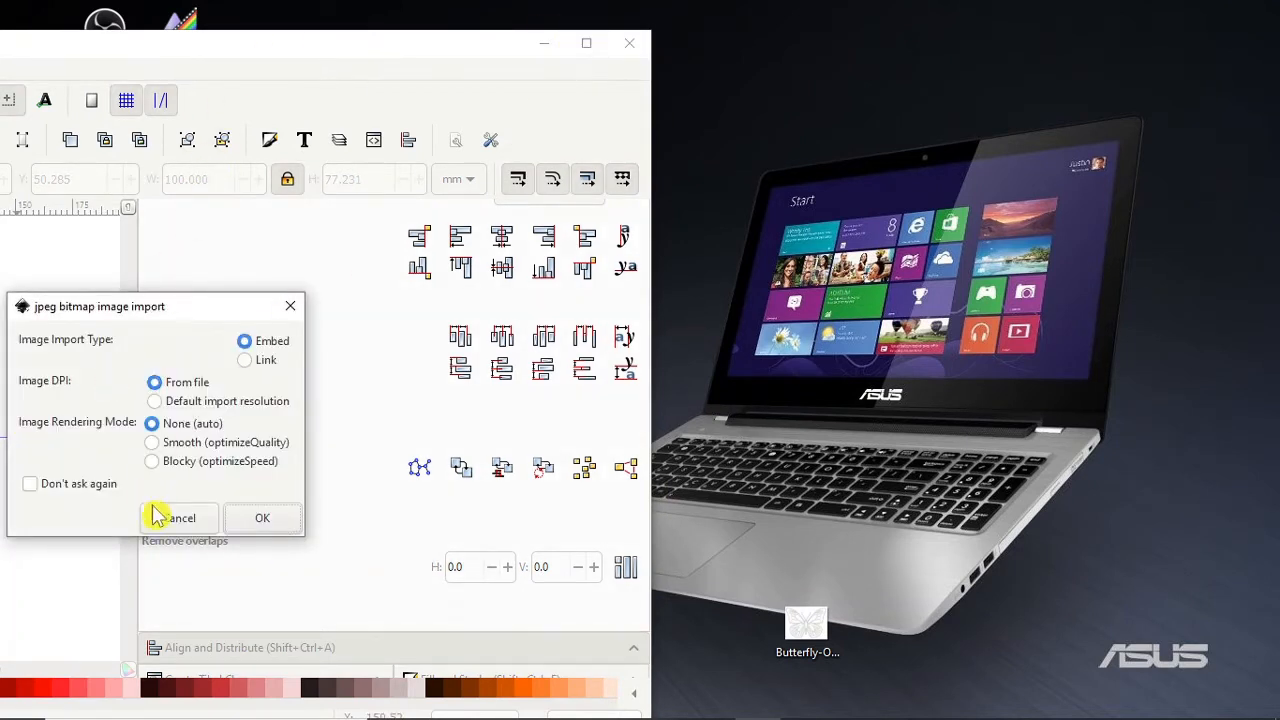
click(262, 519)
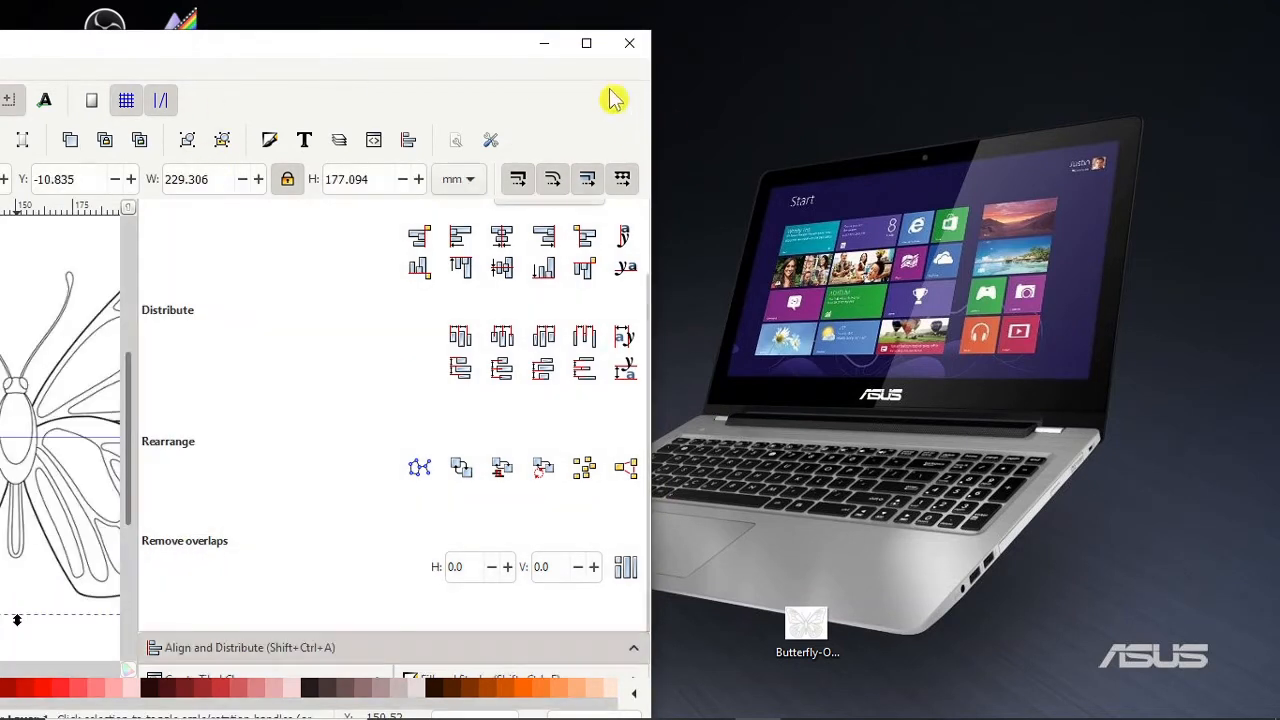
click(586, 46)
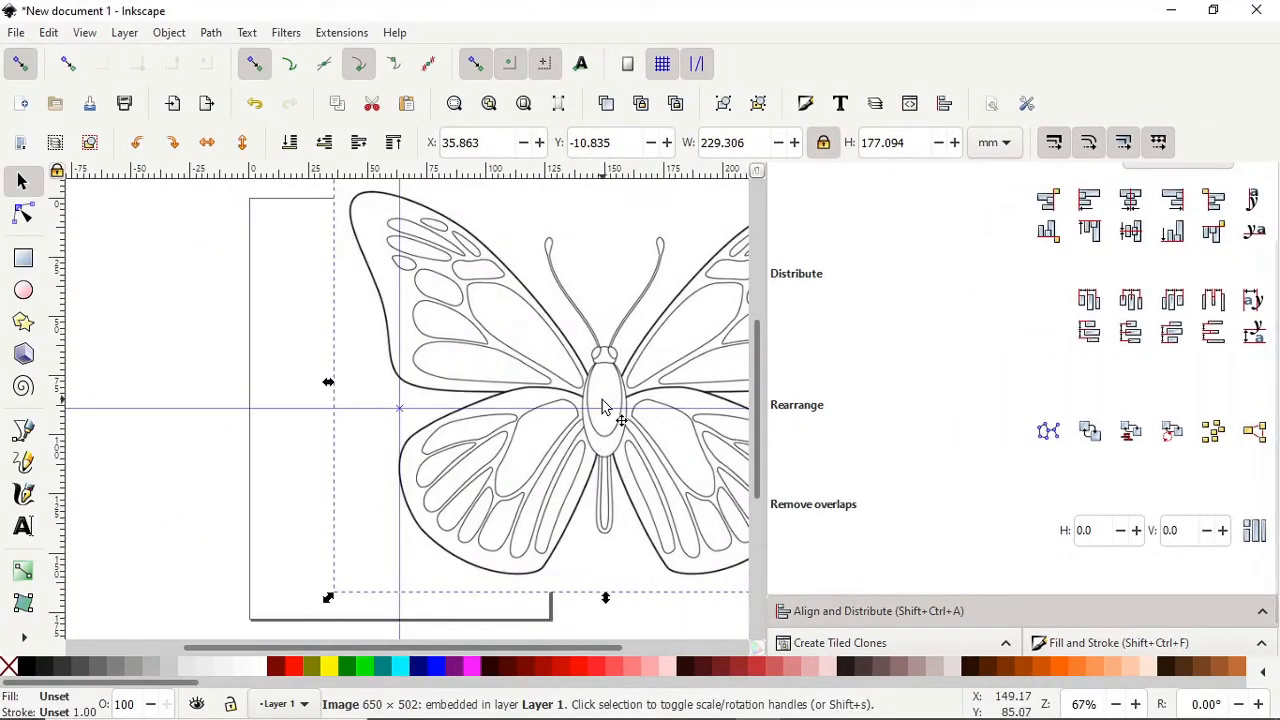
drag(621, 401, 376, 488)
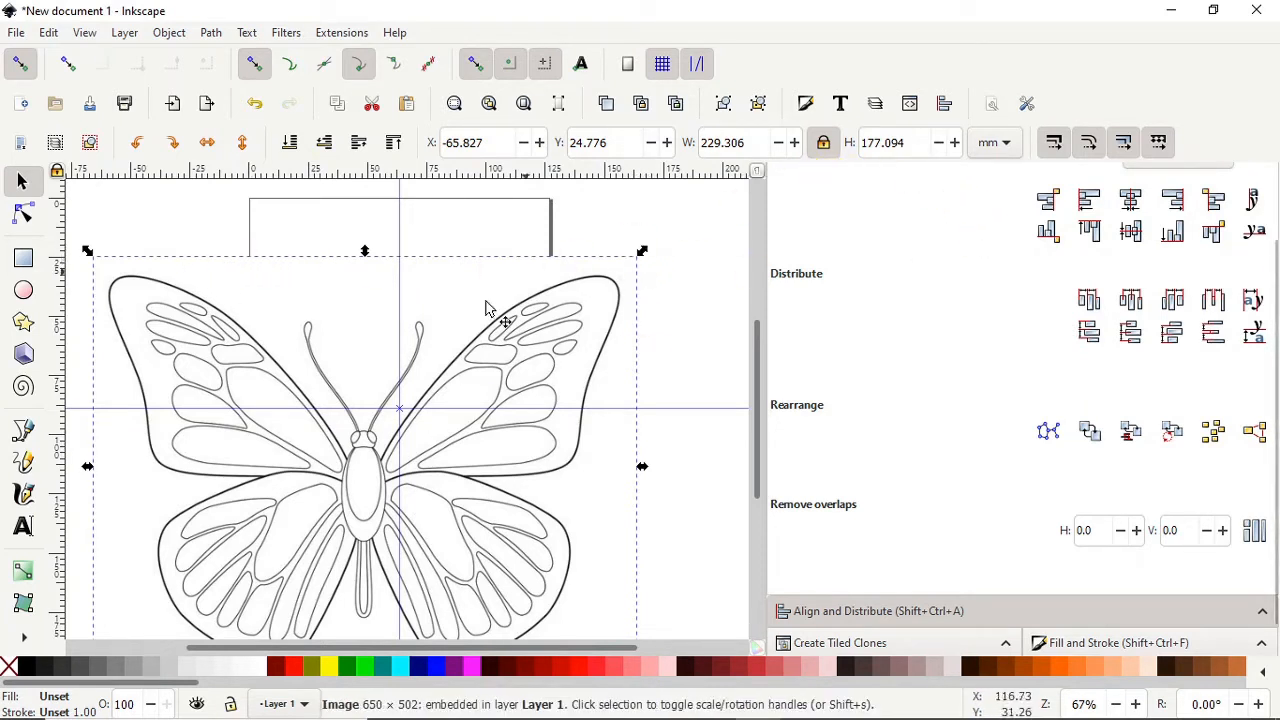
- Set the butterfly image's width to 100 mm with its width-to-height ratio locked
click(824, 141)
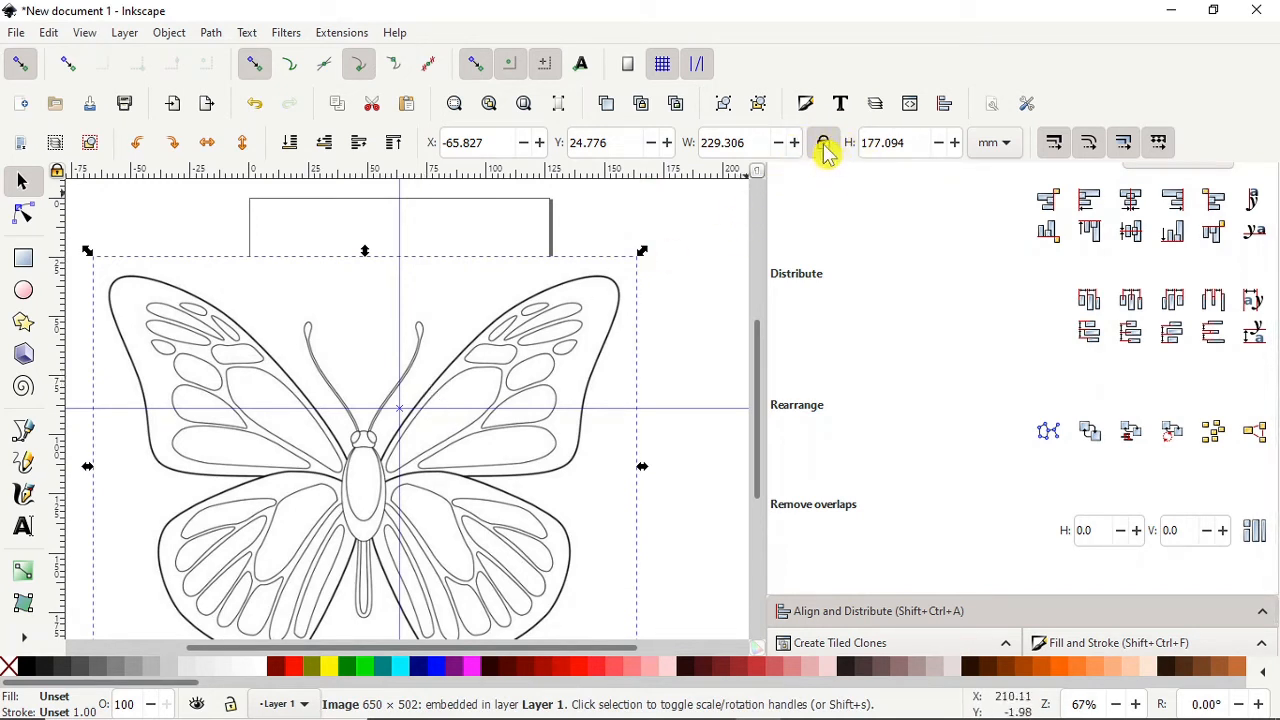
click(824, 145)
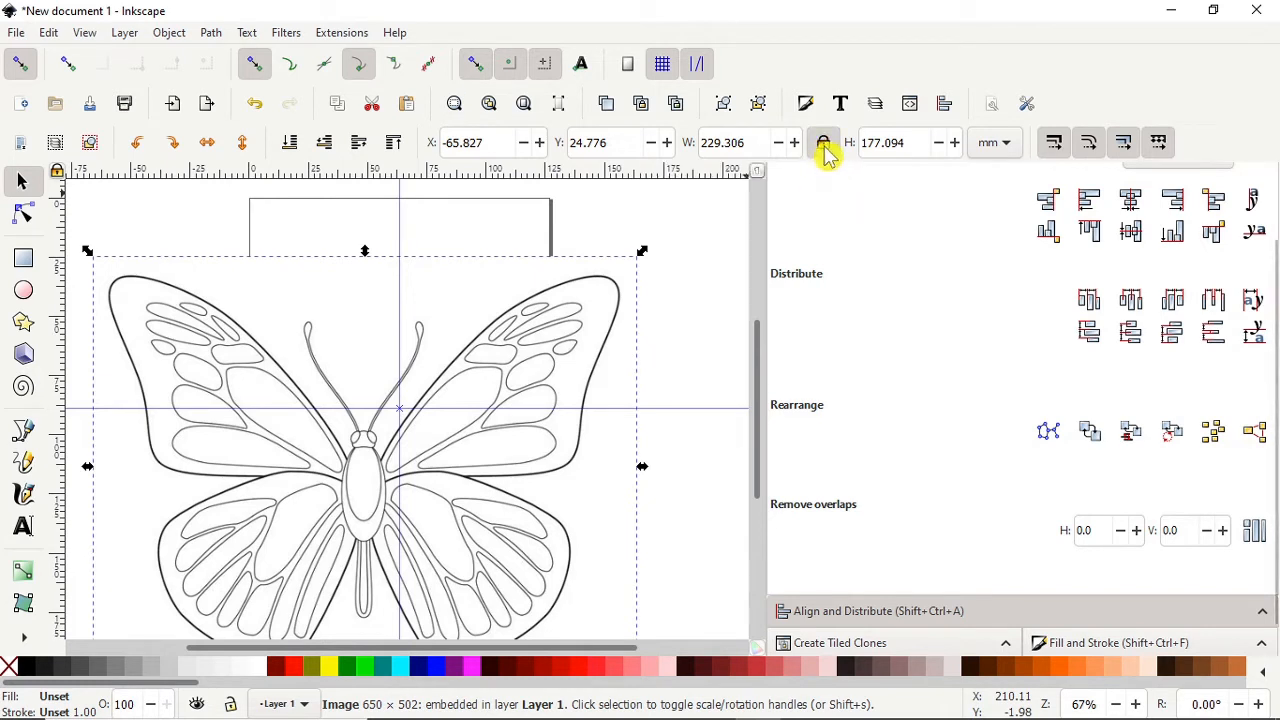
drag(759, 140, 698, 141)
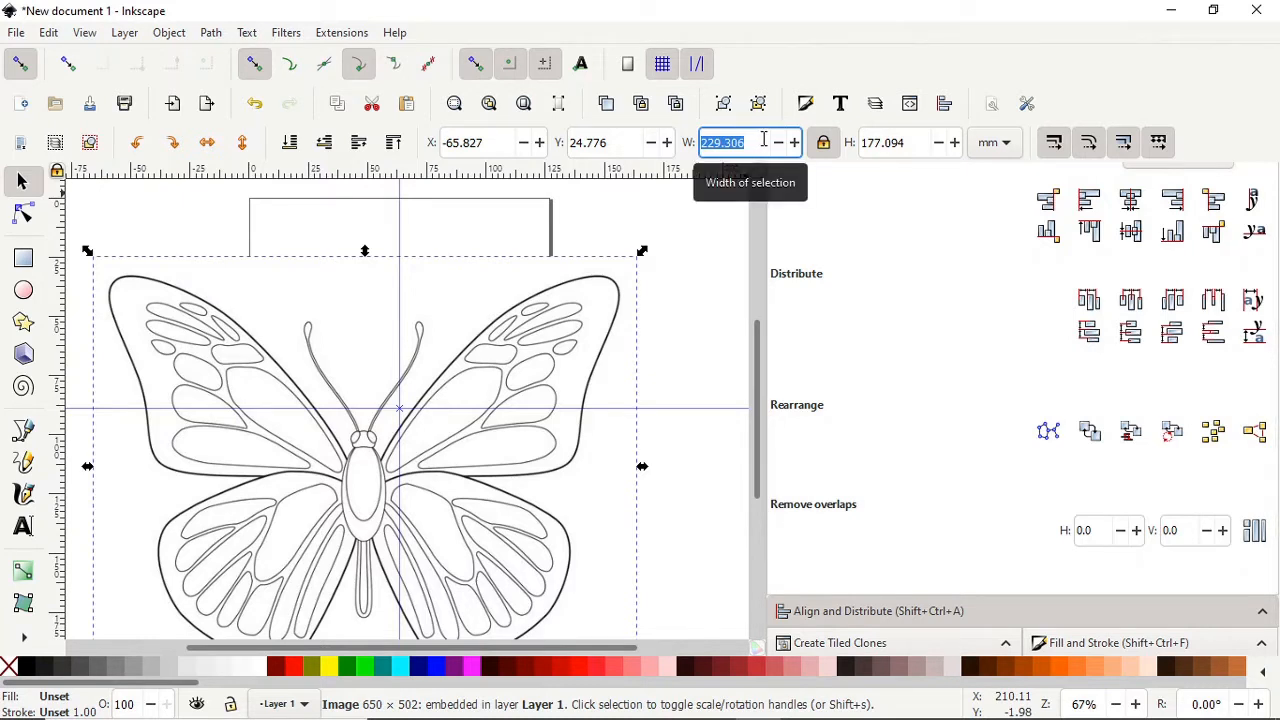
text(100)
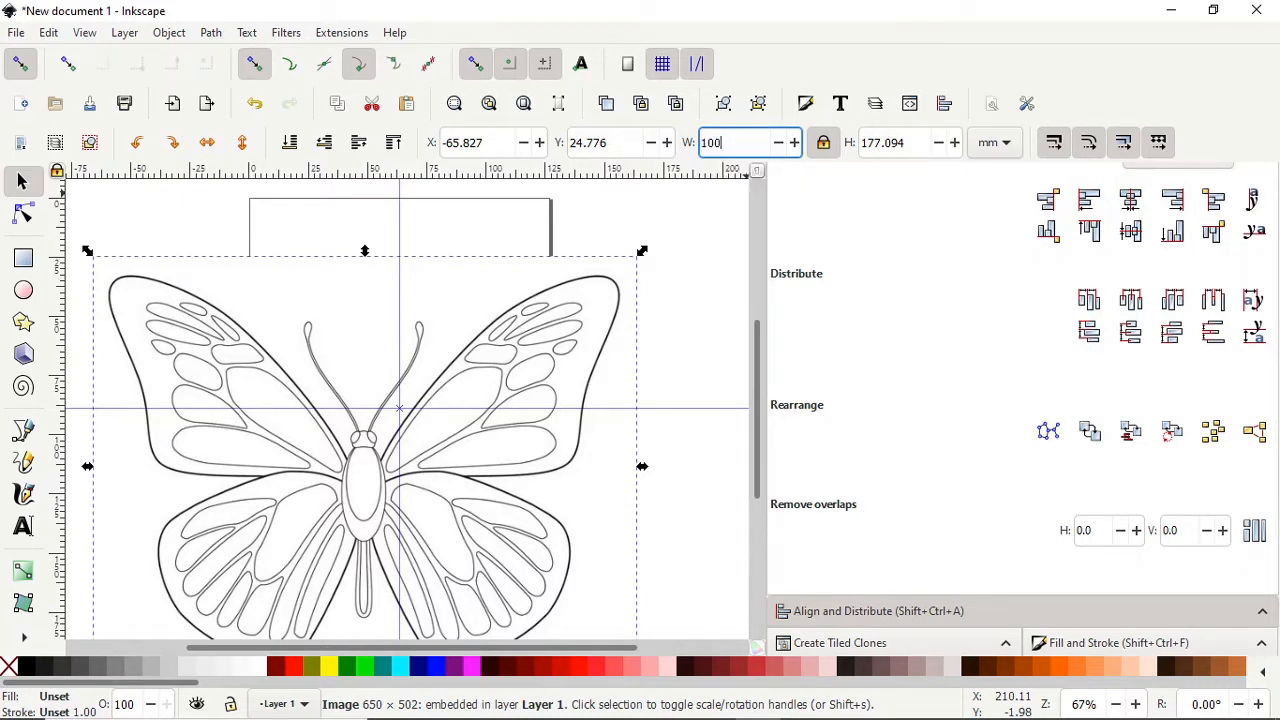
click(1003, 144)
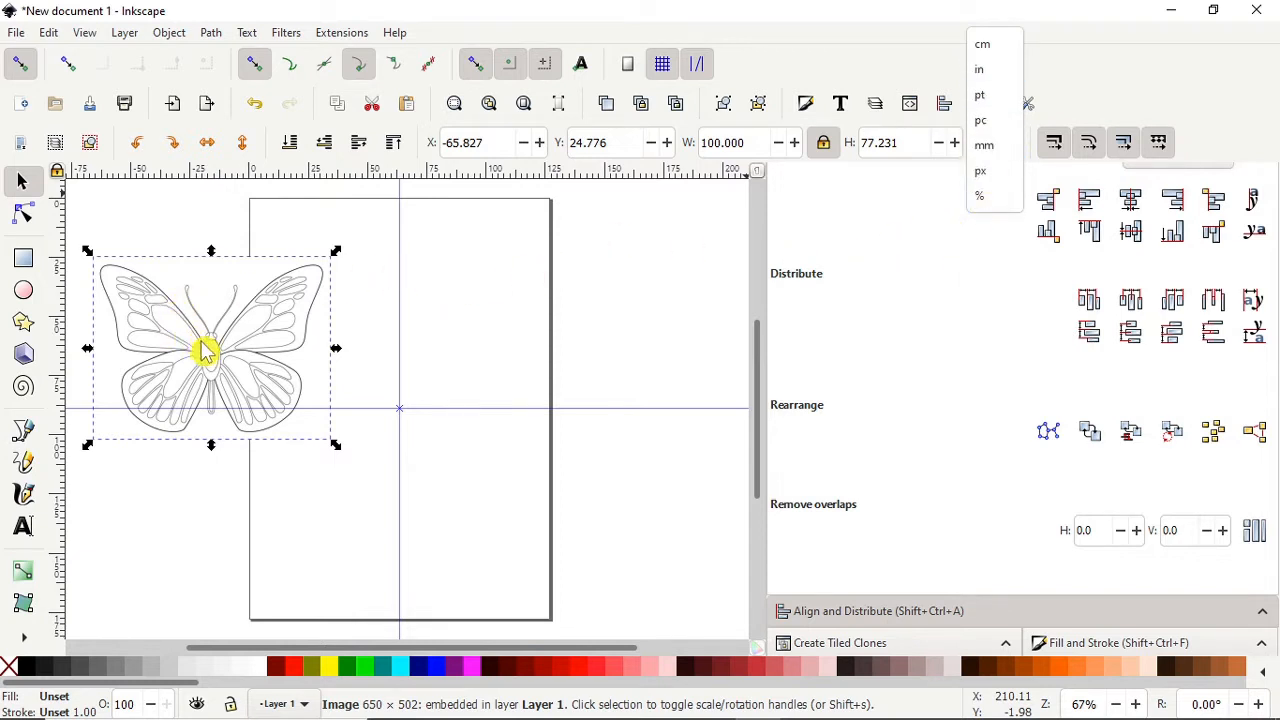
click(256, 358)
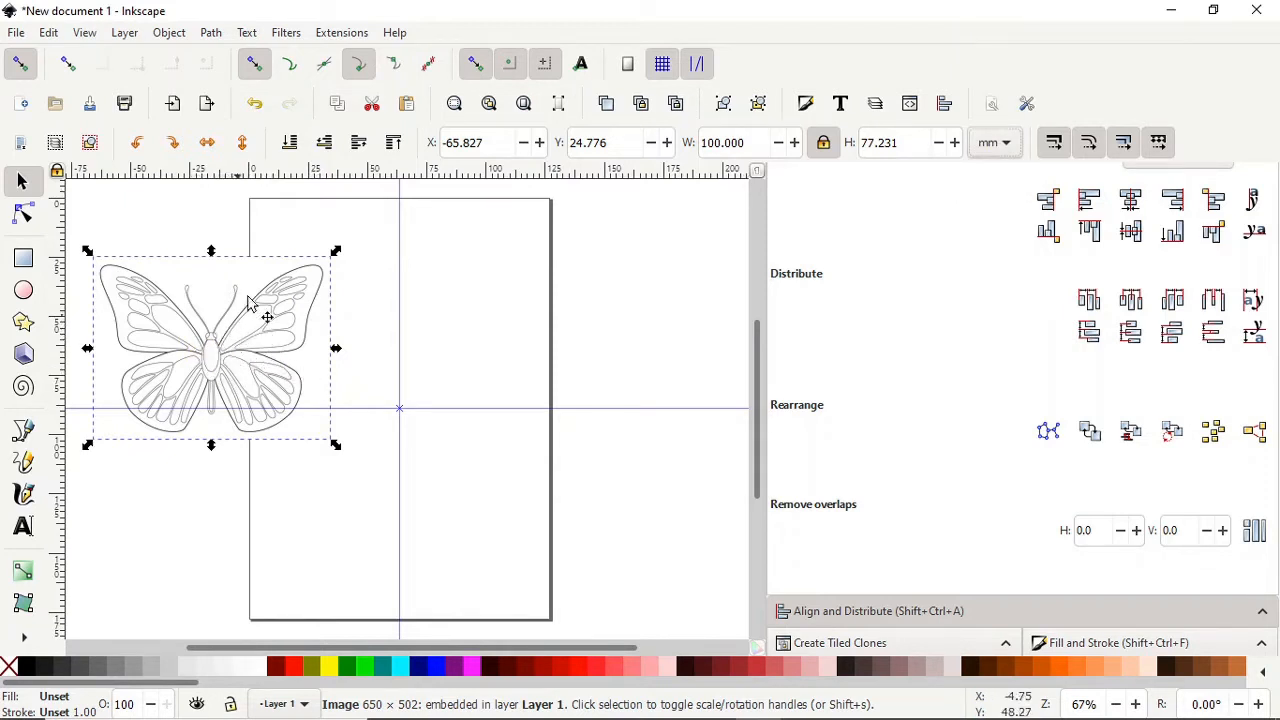
- Centre the butterfly image on the vertical and horizontal axes with alignment relative to the page
click(168, 33)
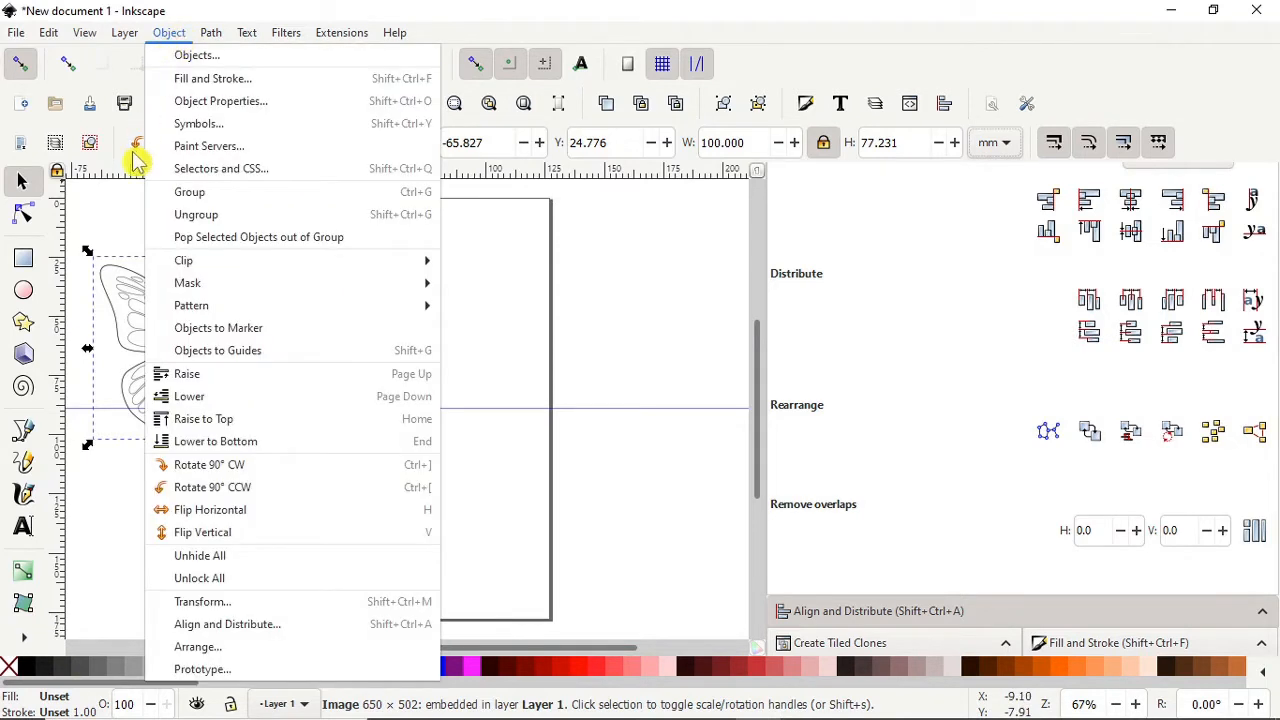
click(212, 630)
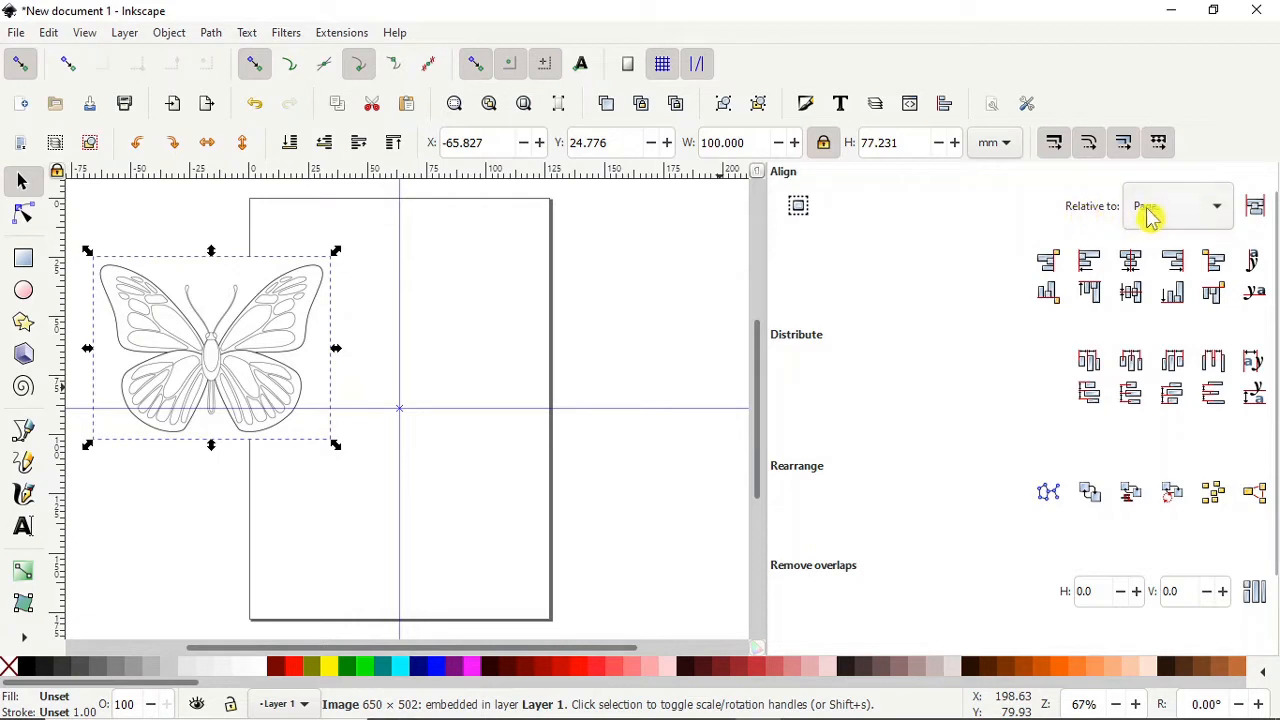
click(1217, 212)
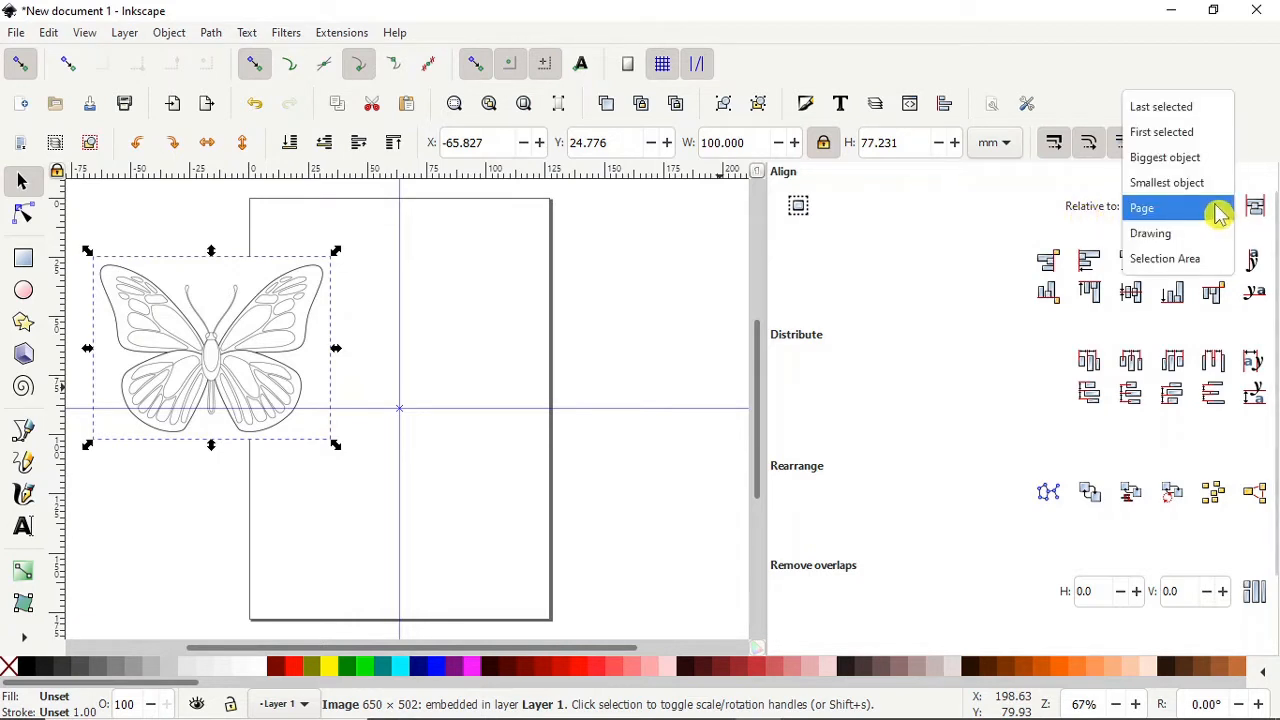
click(1156, 218)
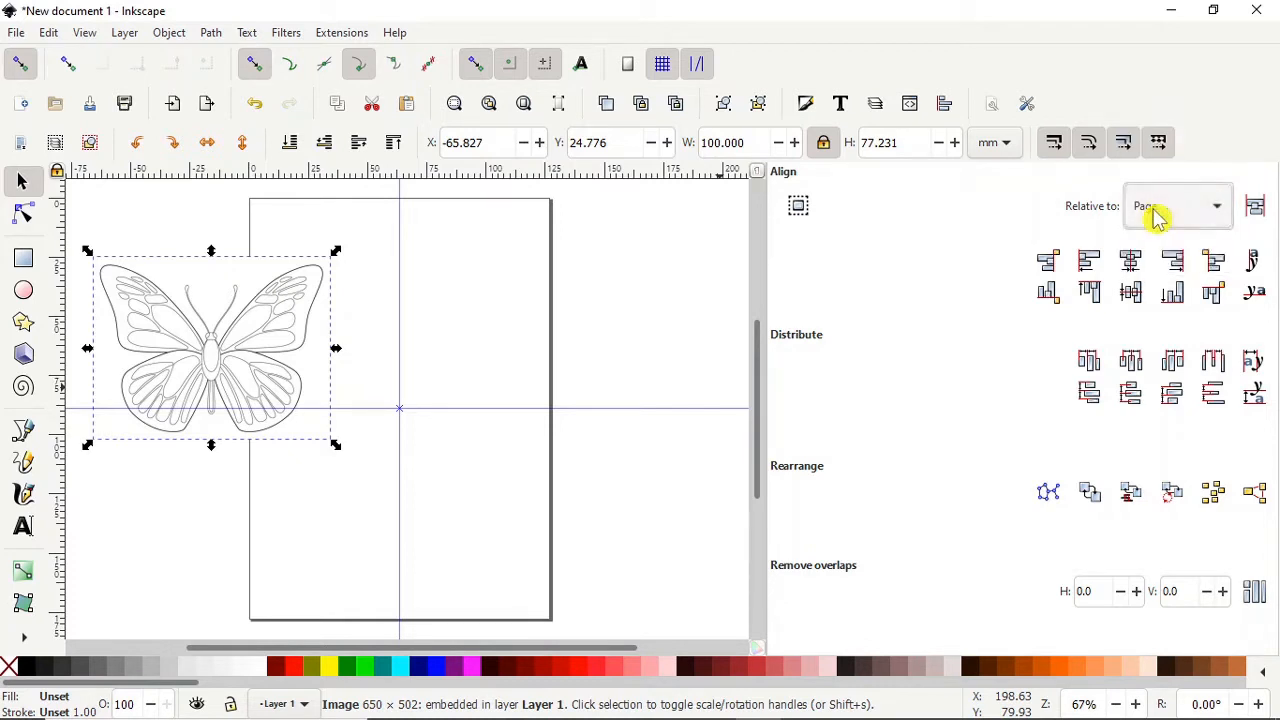
click(1133, 266)
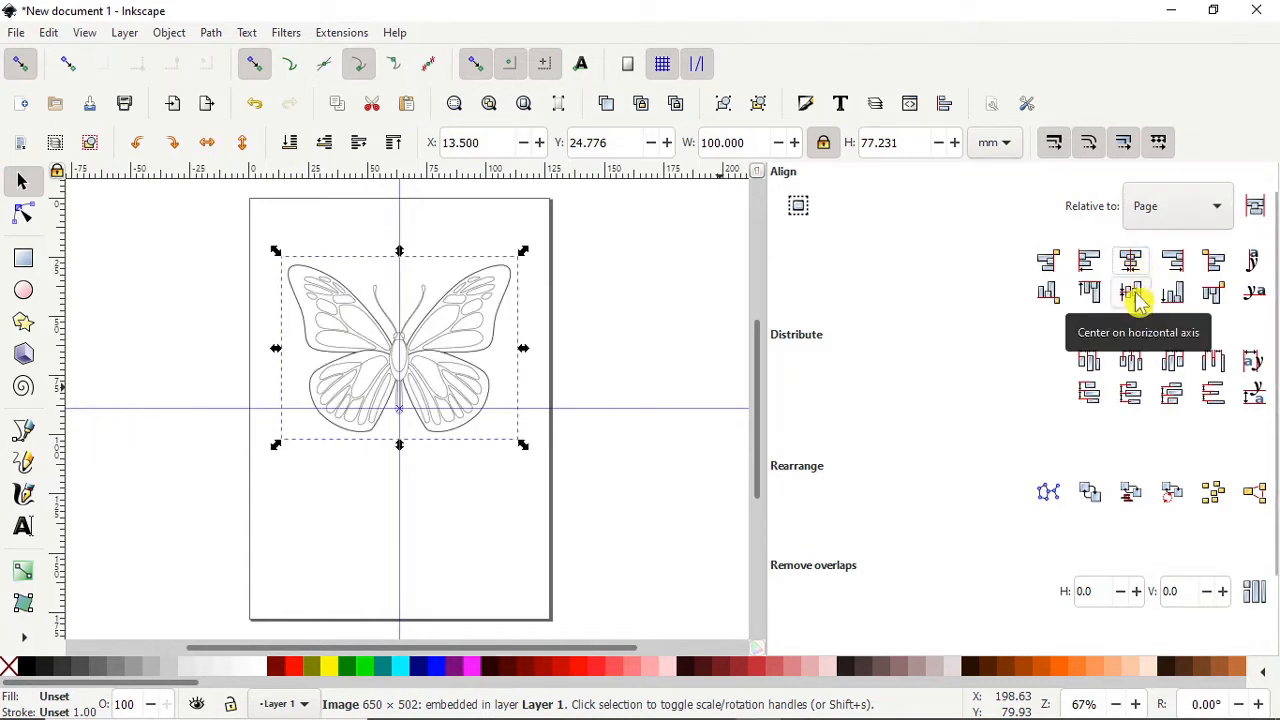
click(1131, 292)
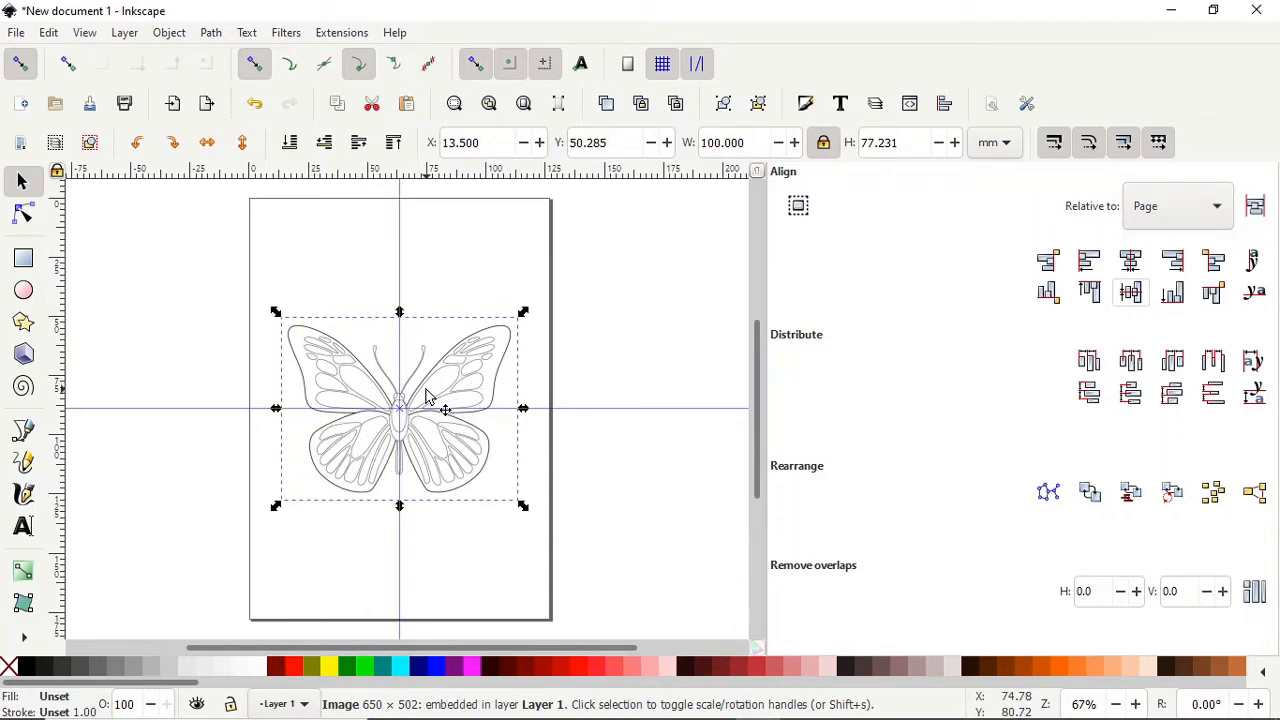
- Open the Objects dialog to list the layer's contents
click(170, 33)
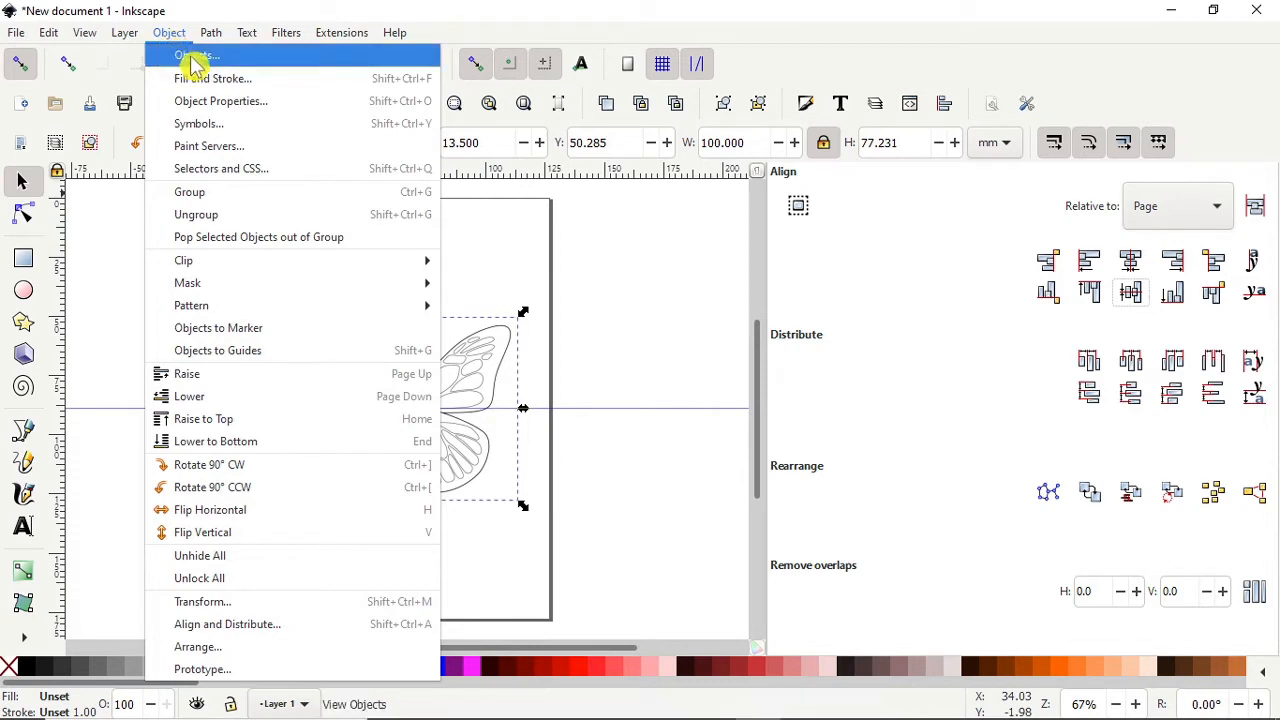
click(200, 56)
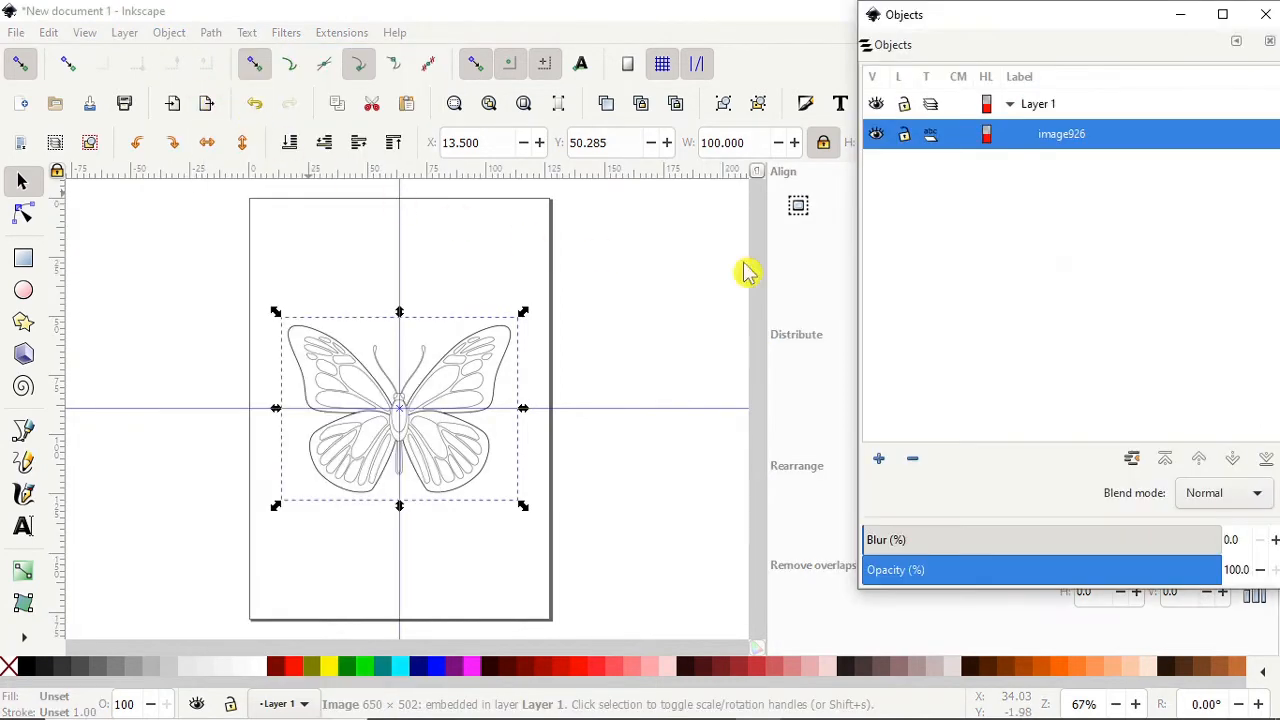
- Try moving the unlocked butterfly image away from the page centre, and undo the move
click(460, 375)
drag(466, 323, 412, 401)
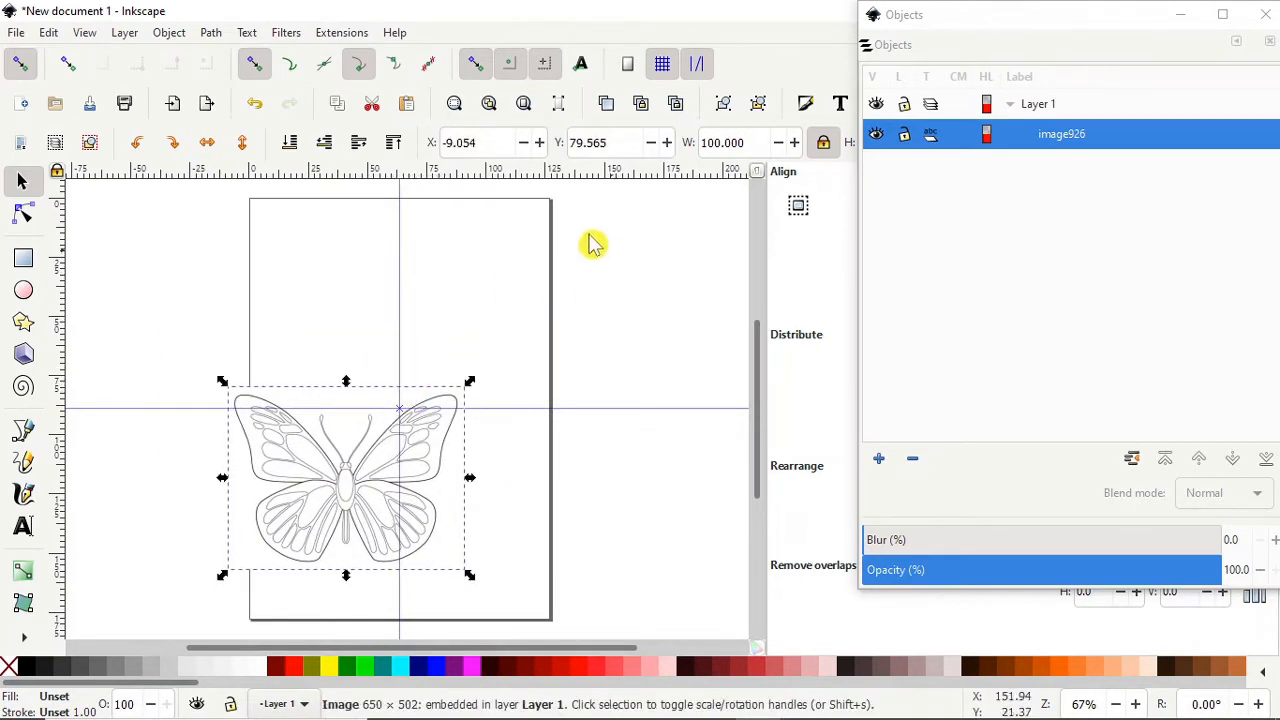
click(52, 33)
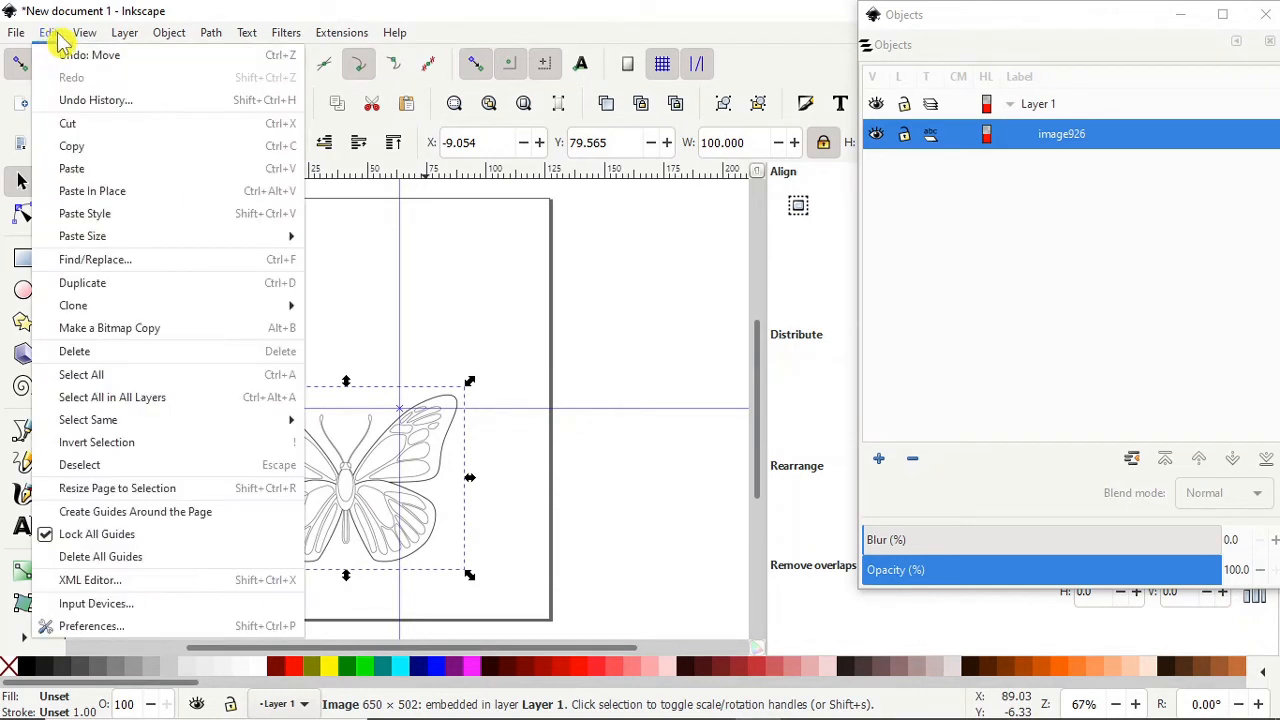
click(99, 56)
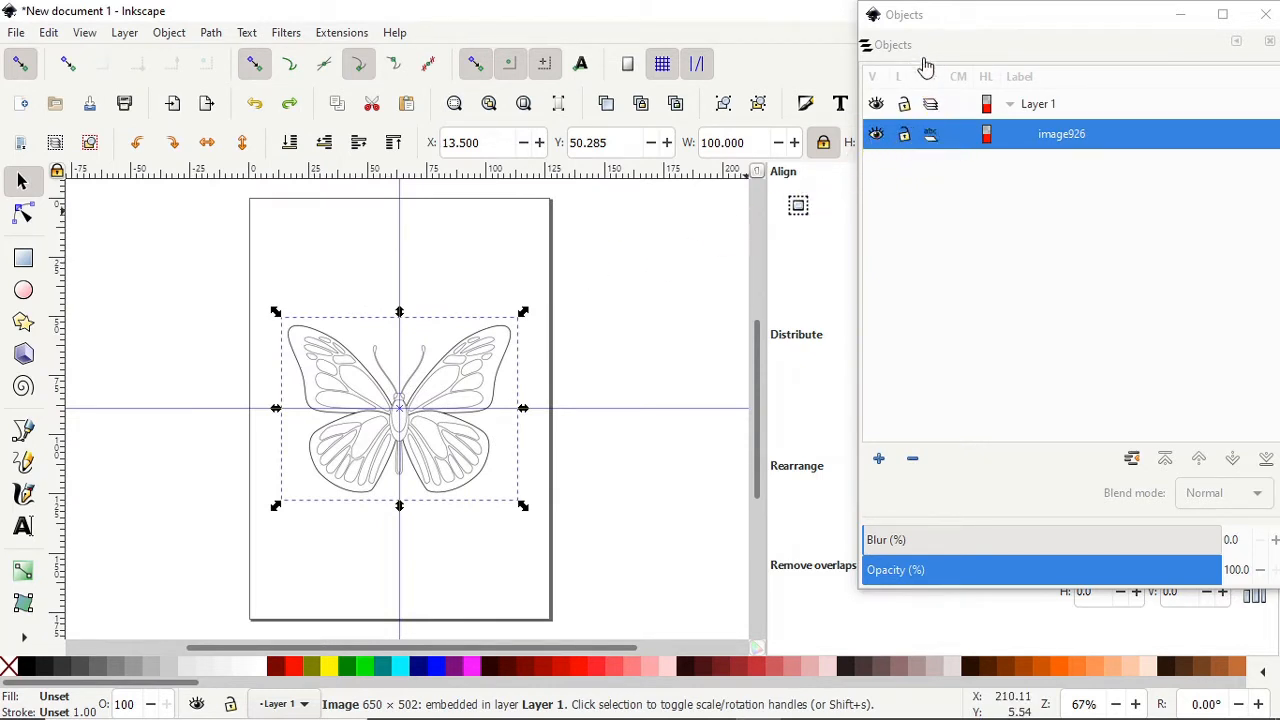
- Lock the butterfly image in the objects list and test the lock by trying to select and move it on the page
click(904, 137)
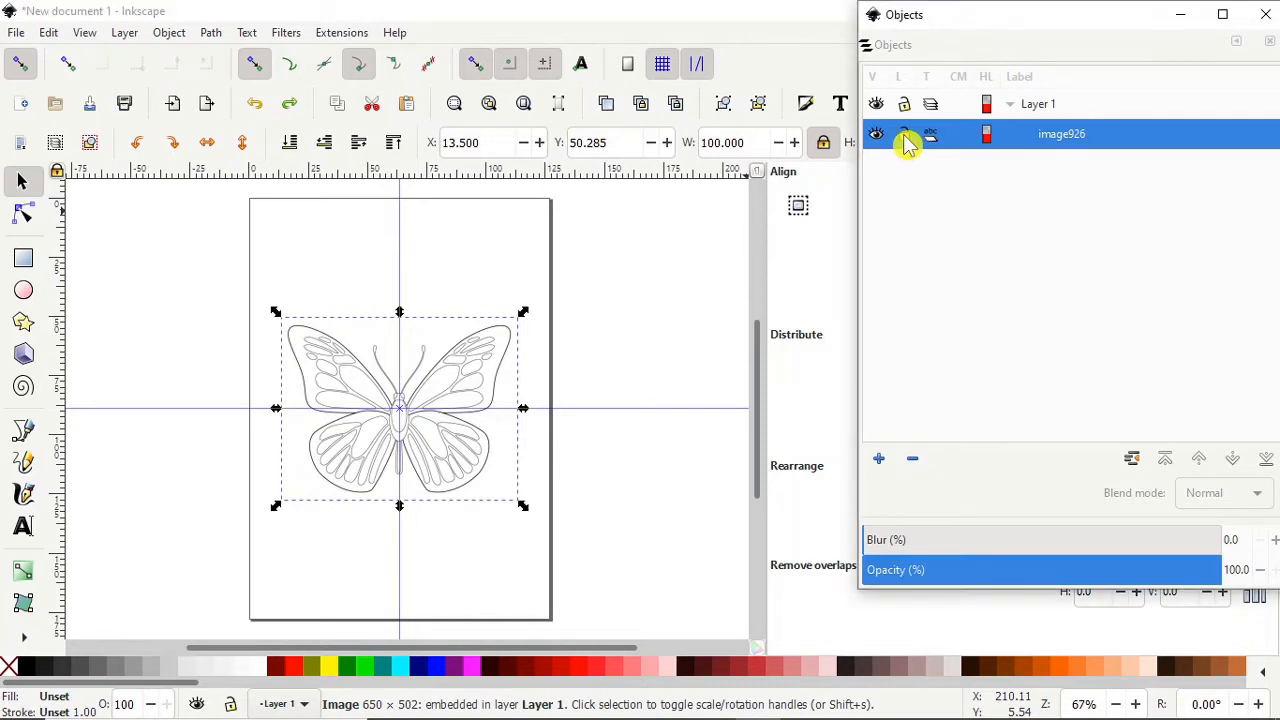
click(449, 400)
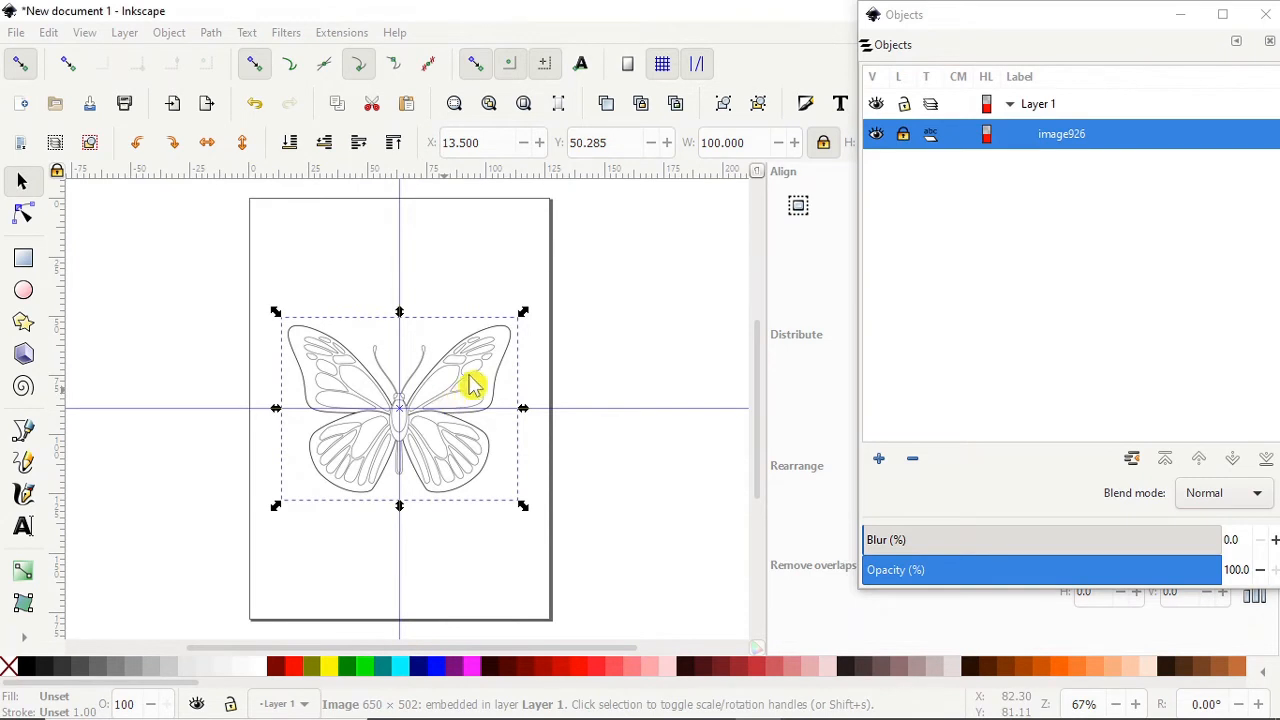
click(489, 304)
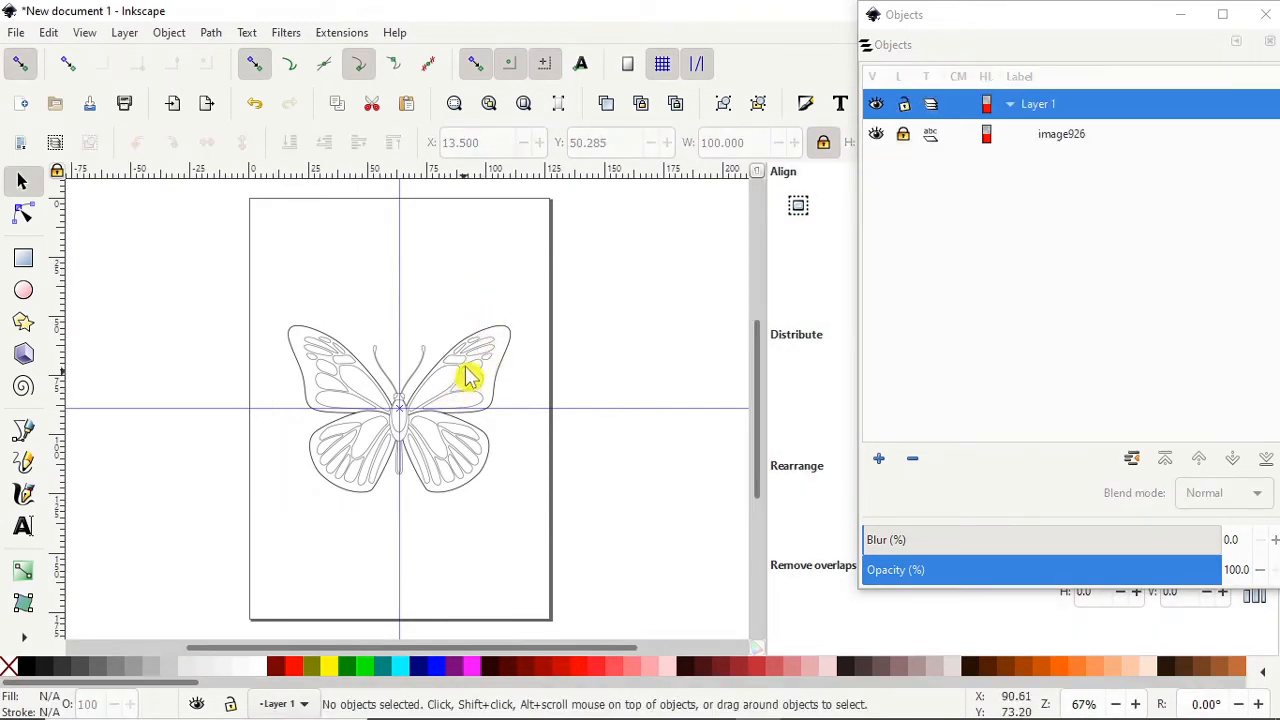
drag(466, 373, 452, 224)
drag(470, 385, 452, 226)
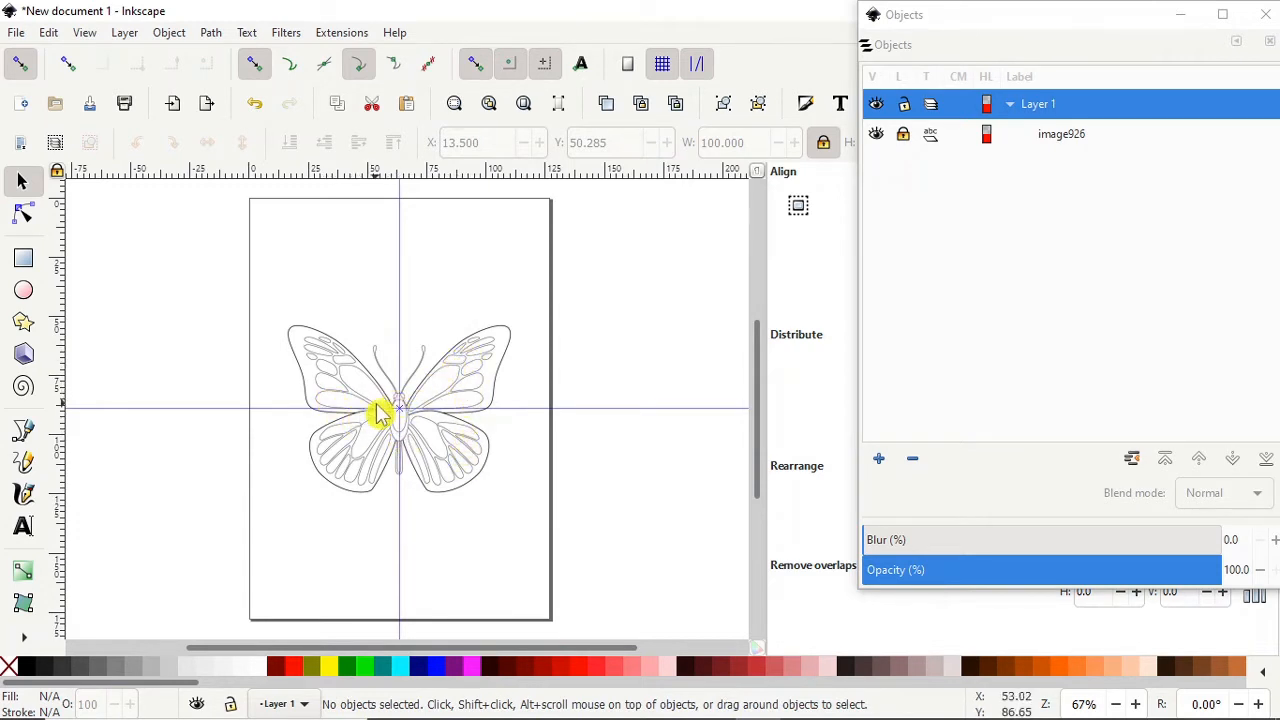
- Turn off snapping for tracing the butterfly's upper wings
key(ctrl)
scroll(370, 445, up, 3)
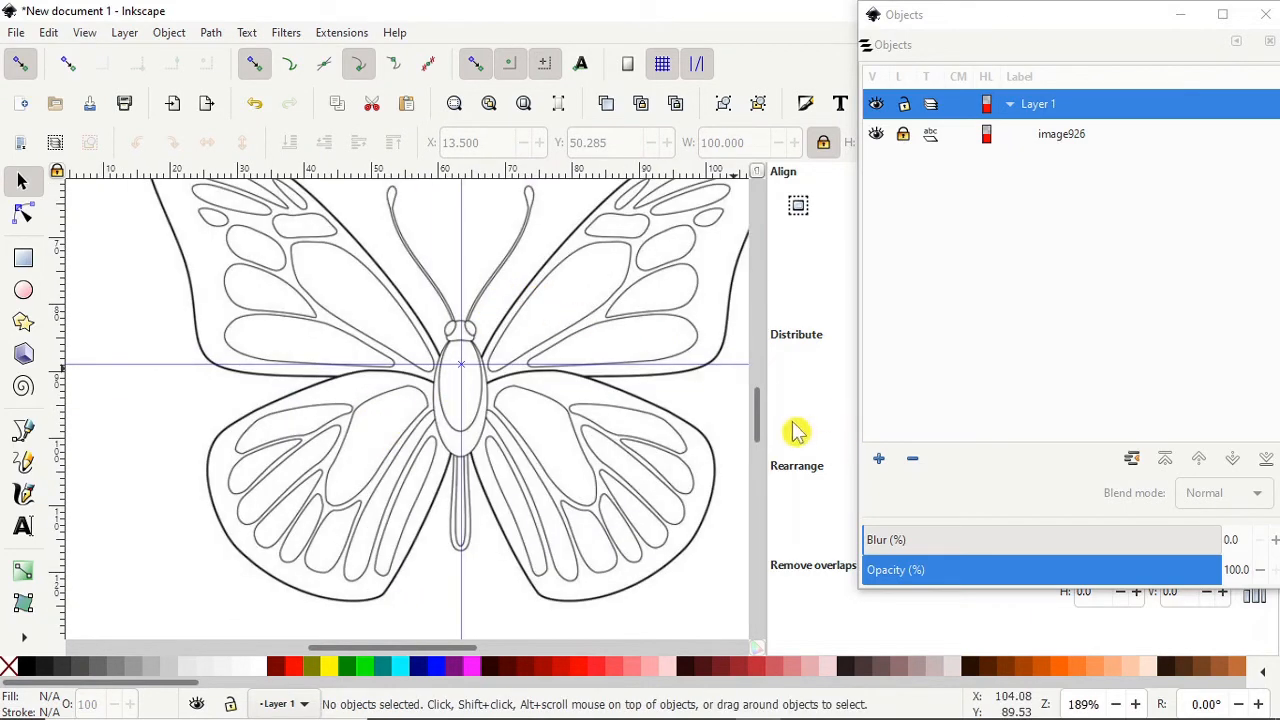
drag(757, 418, 760, 407)
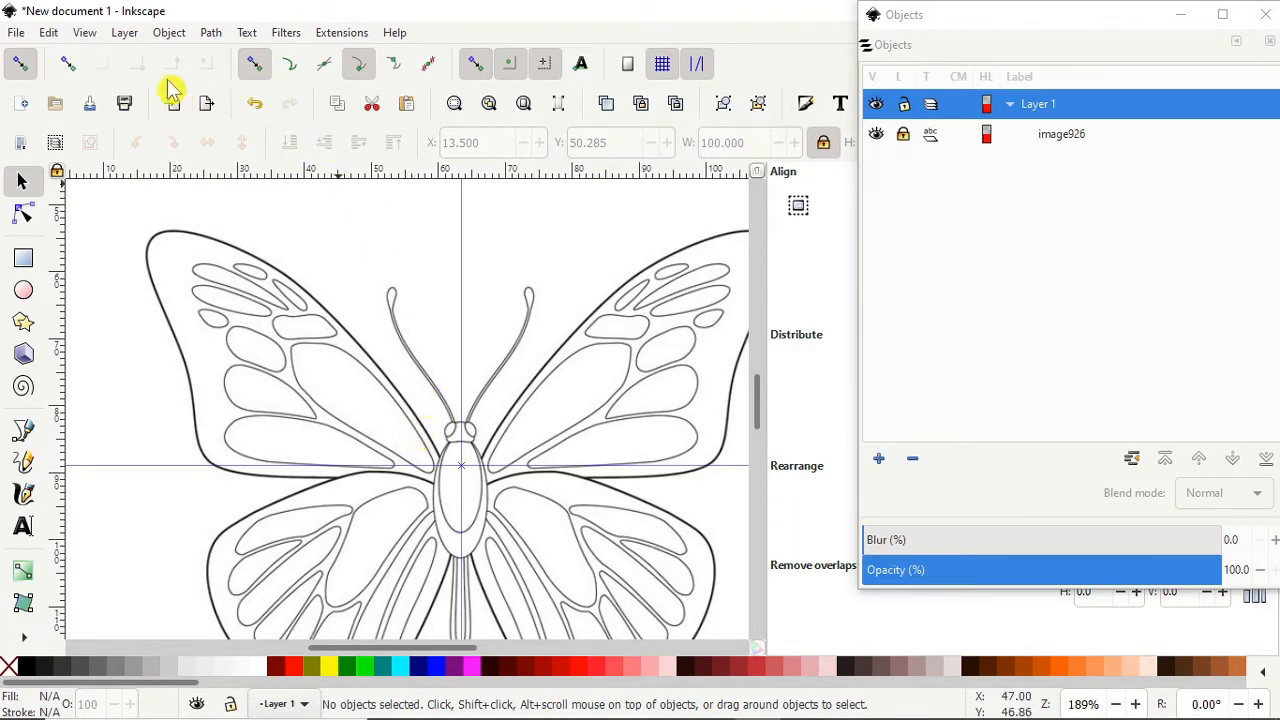
click(20, 66)
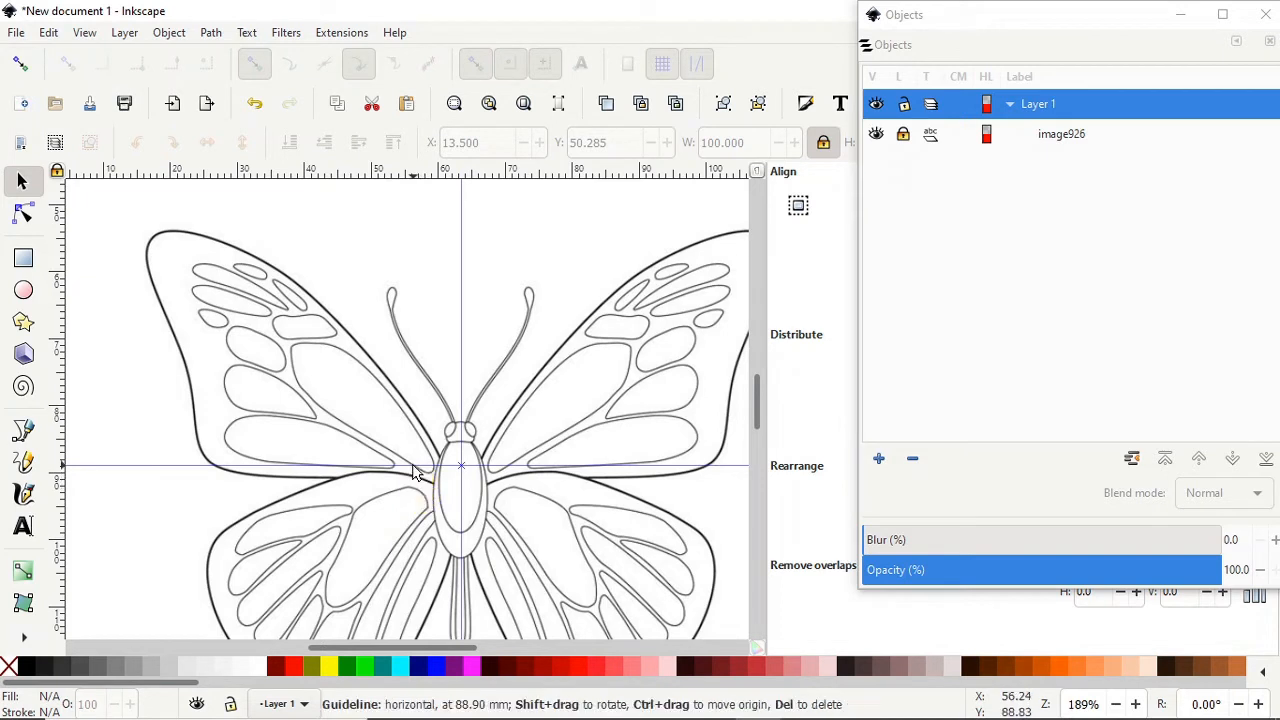
- Trace the large inner cell of the left upper wing with a closed six-node straight-segment Bezier path
click(25, 432)
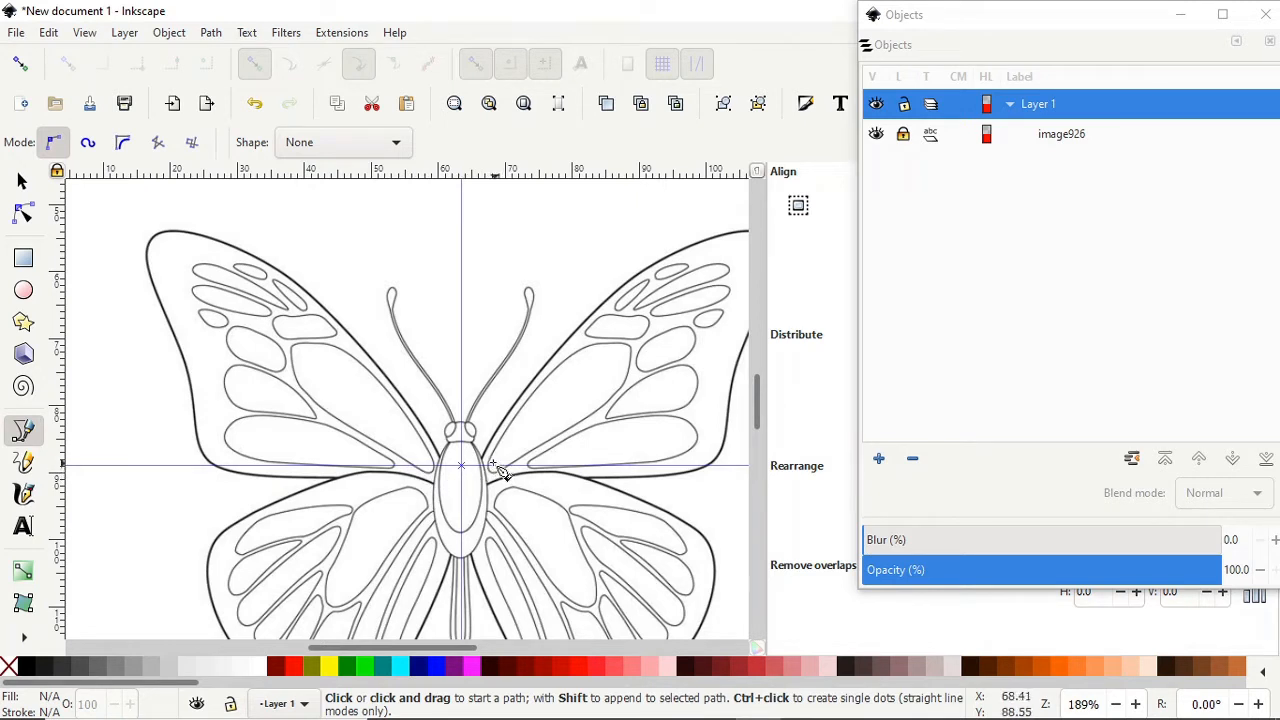
click(420, 469)
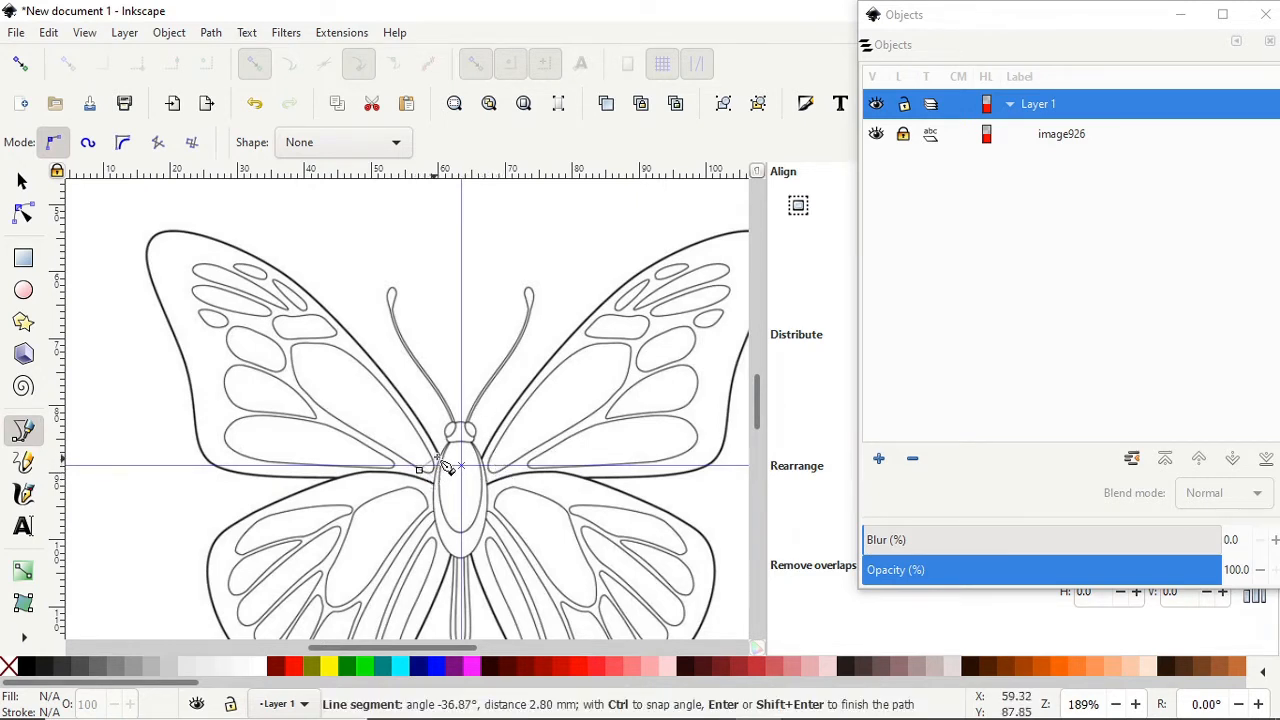
click(388, 387)
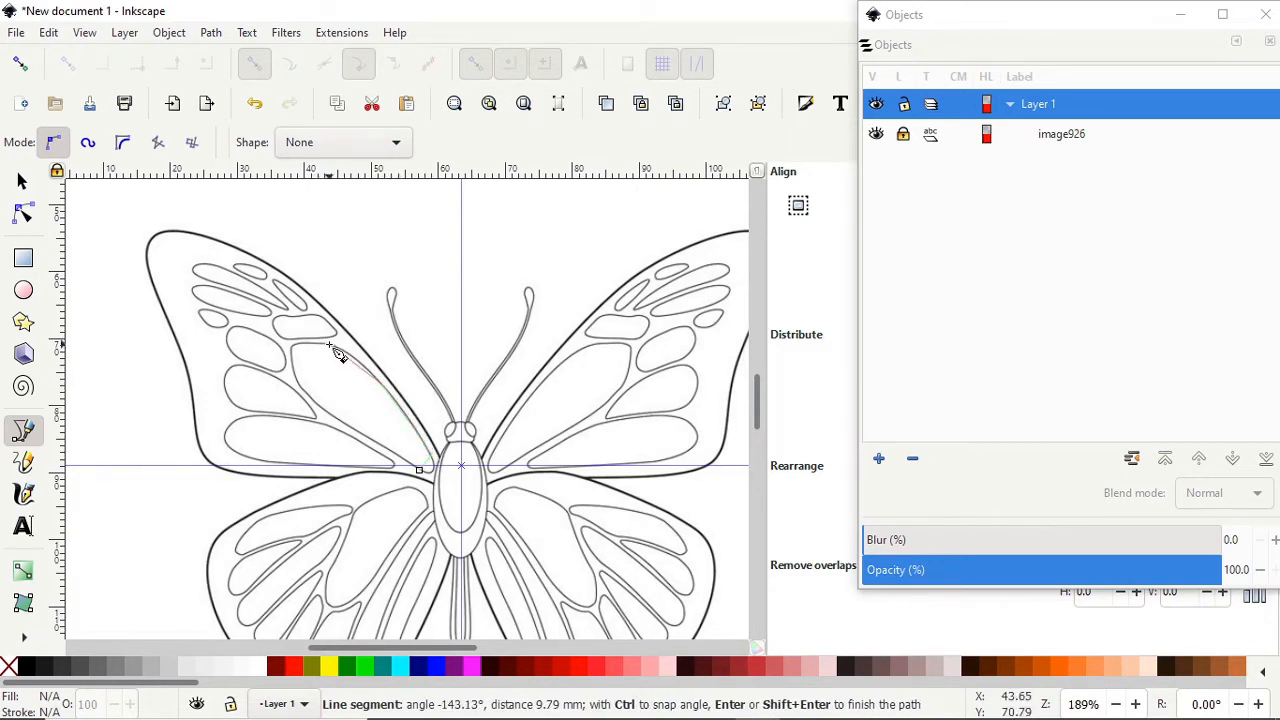
click(335, 349)
click(292, 347)
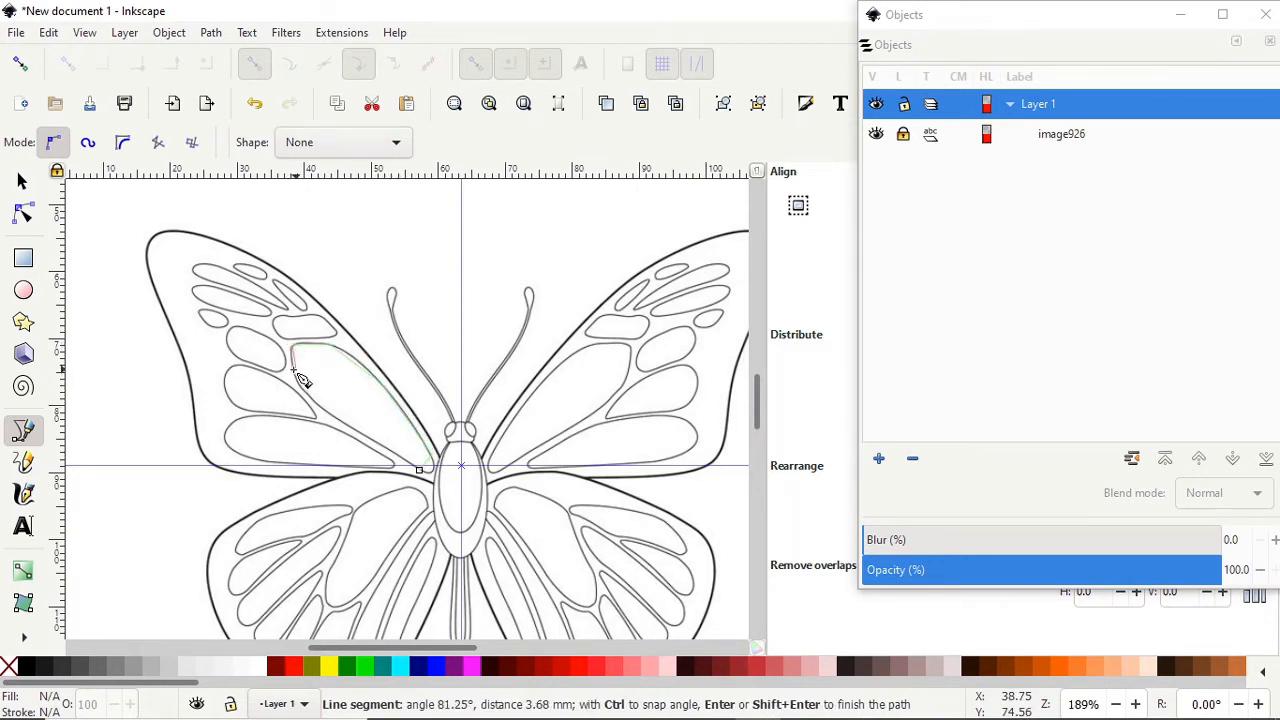
click(305, 391)
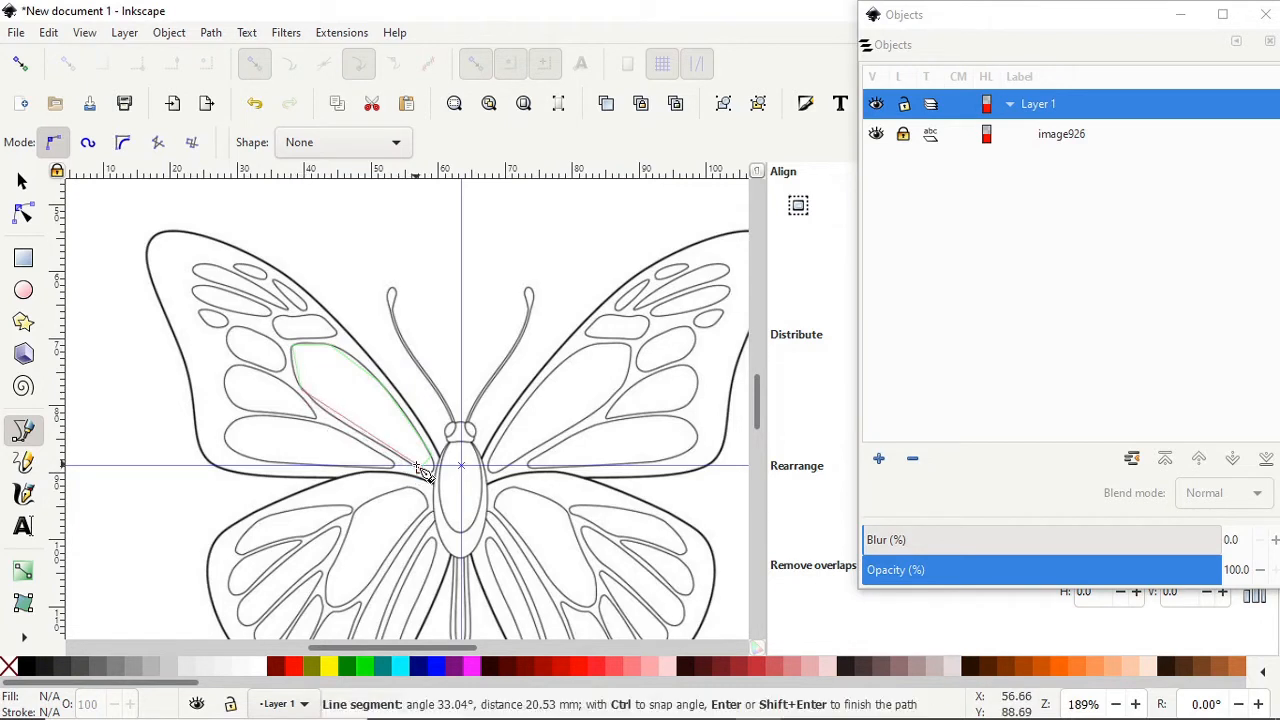
click(421, 470)
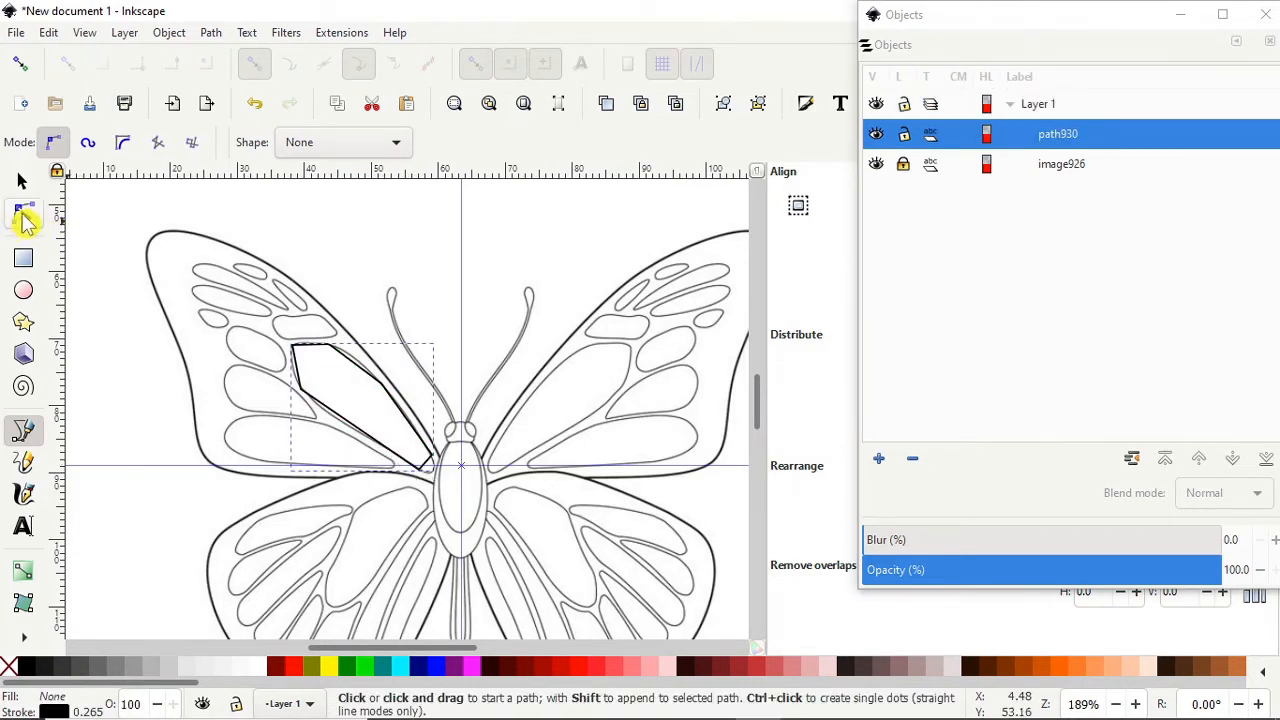
- Bend the traced path's straight segments into curves that follow the wing cell's outline
click(22, 214)
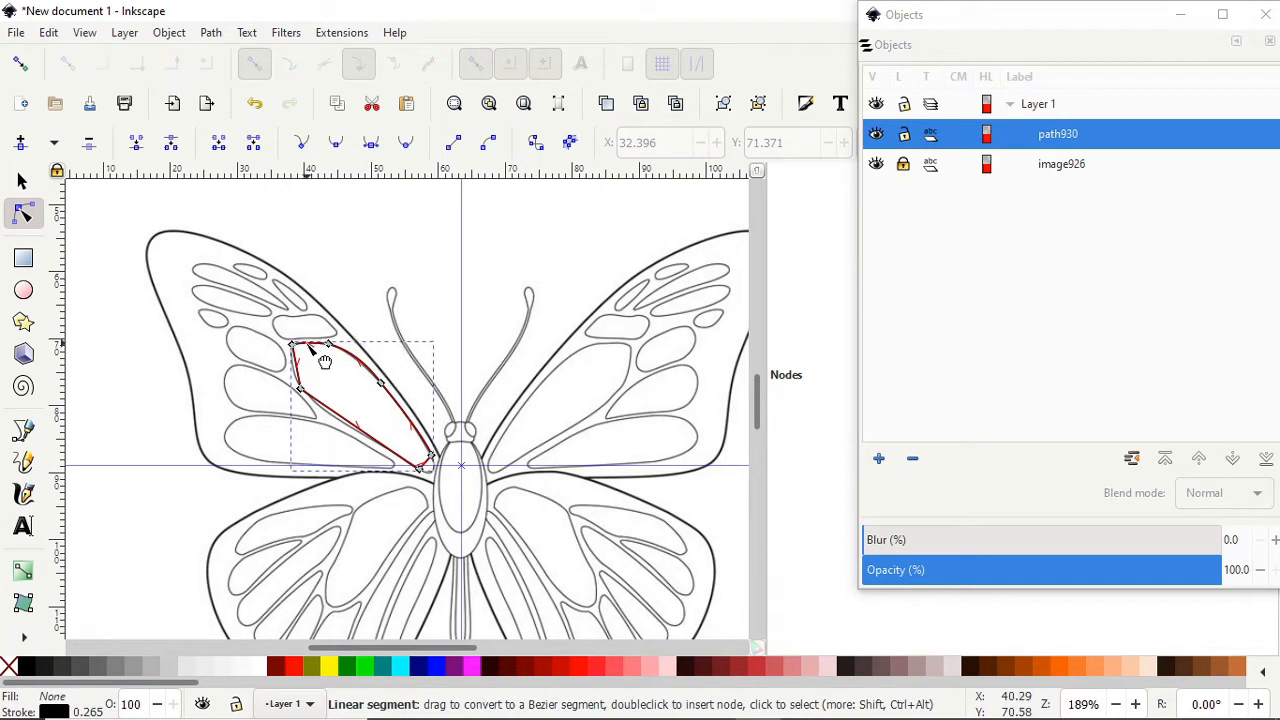
drag(314, 382, 309, 380)
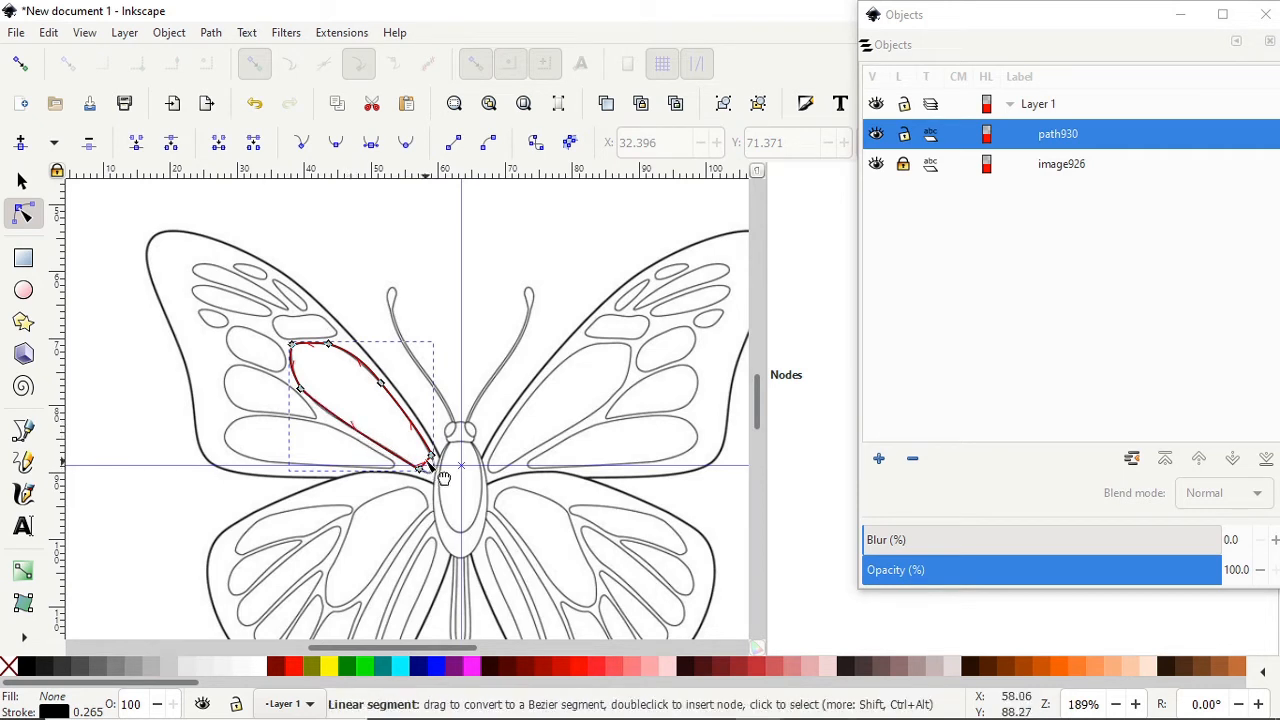
drag(443, 481, 453, 467)
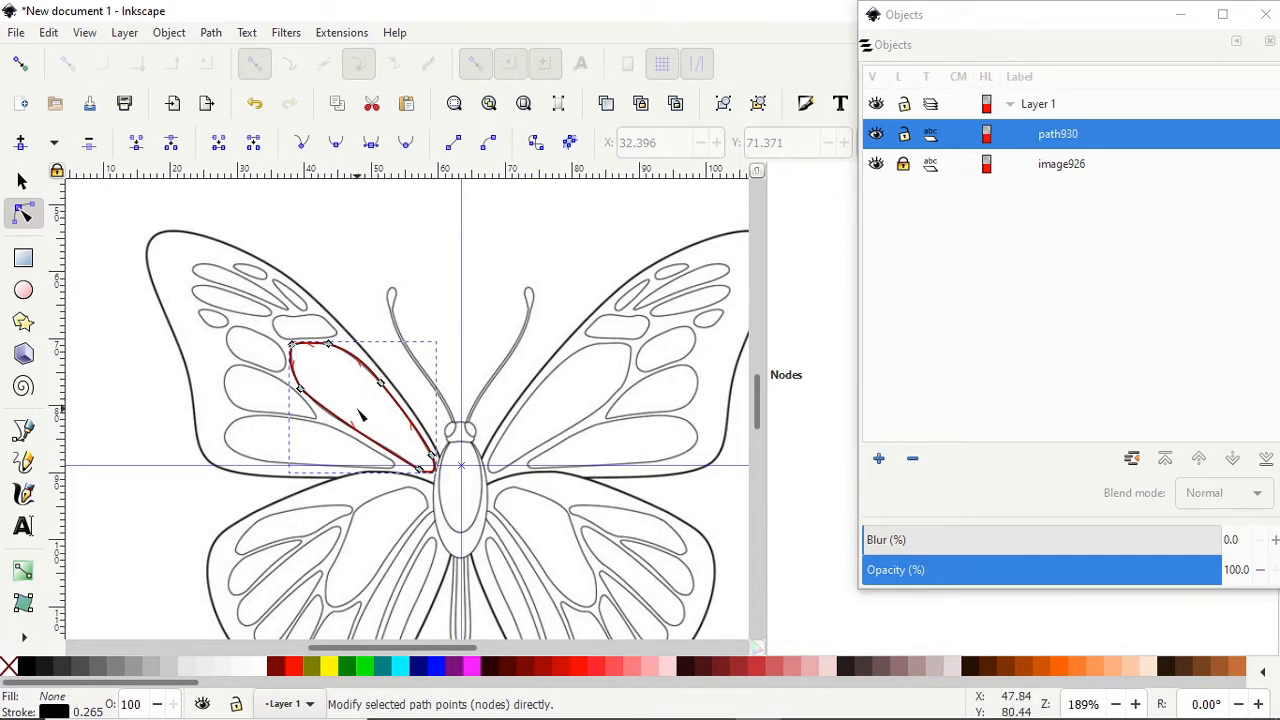
- Show the rotation handles of the traced wing cell path and duplicate the path in place
key(s)
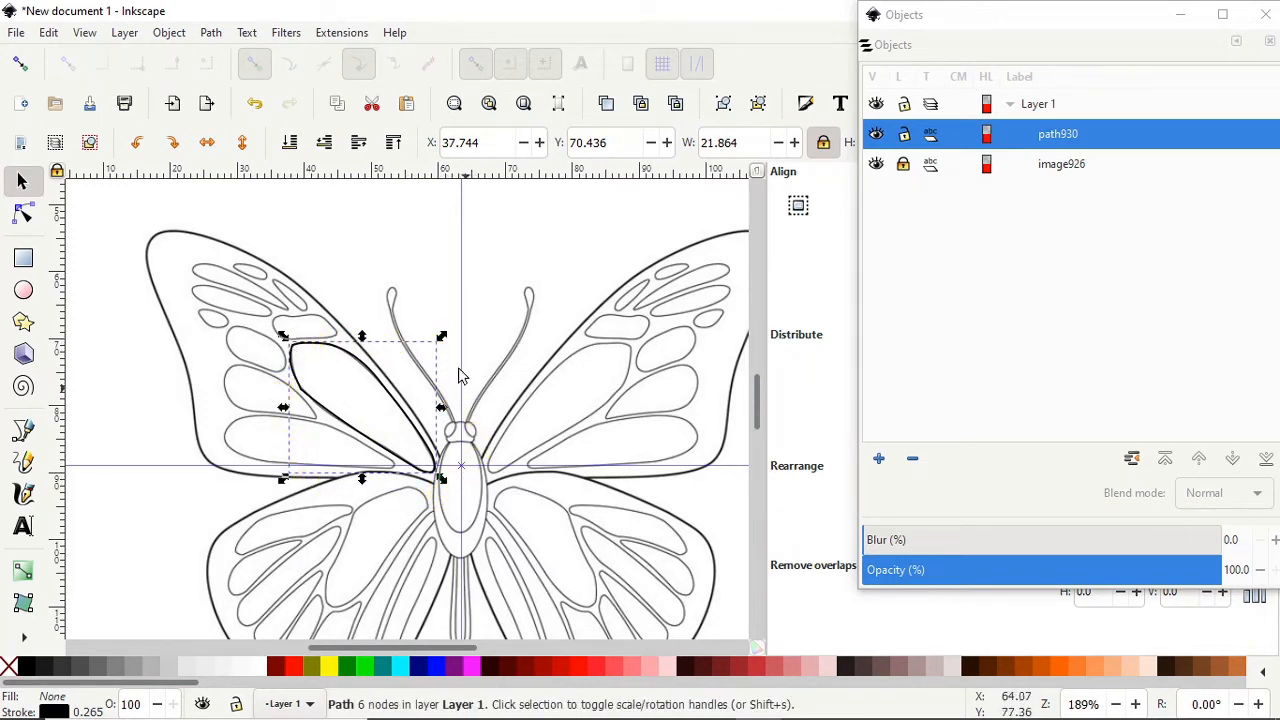
click(389, 397)
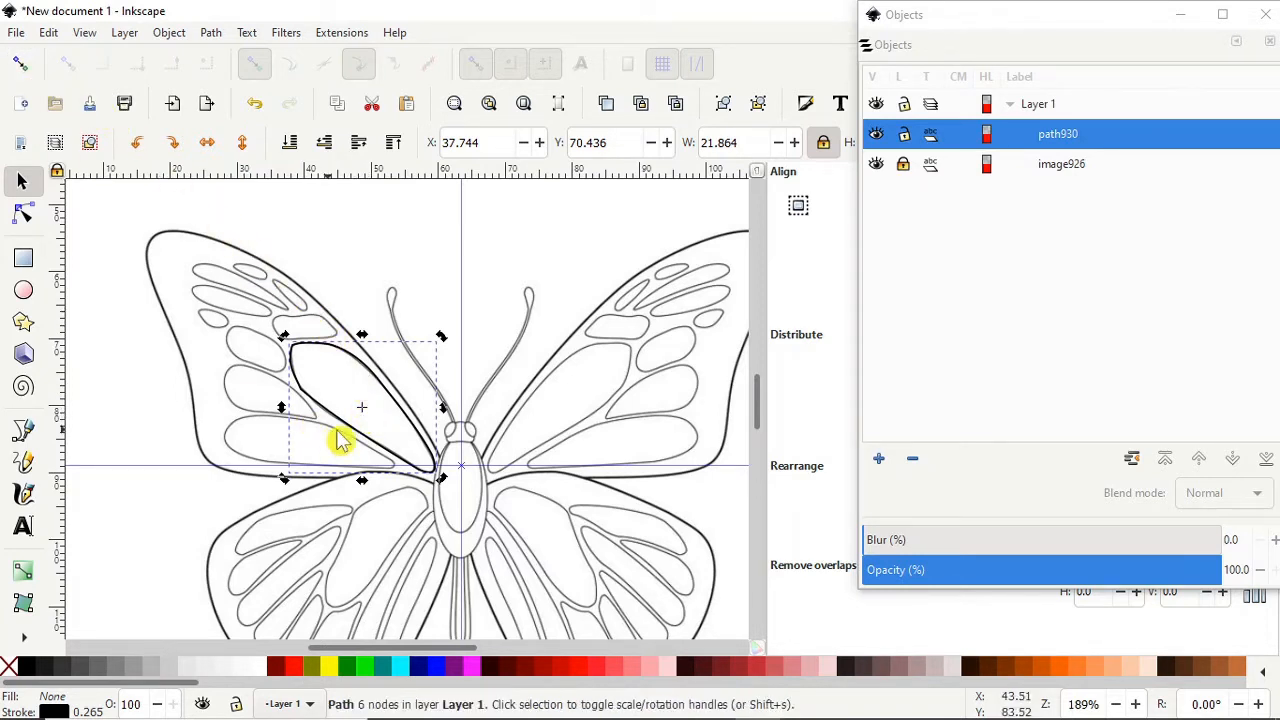
right_click(369, 408)
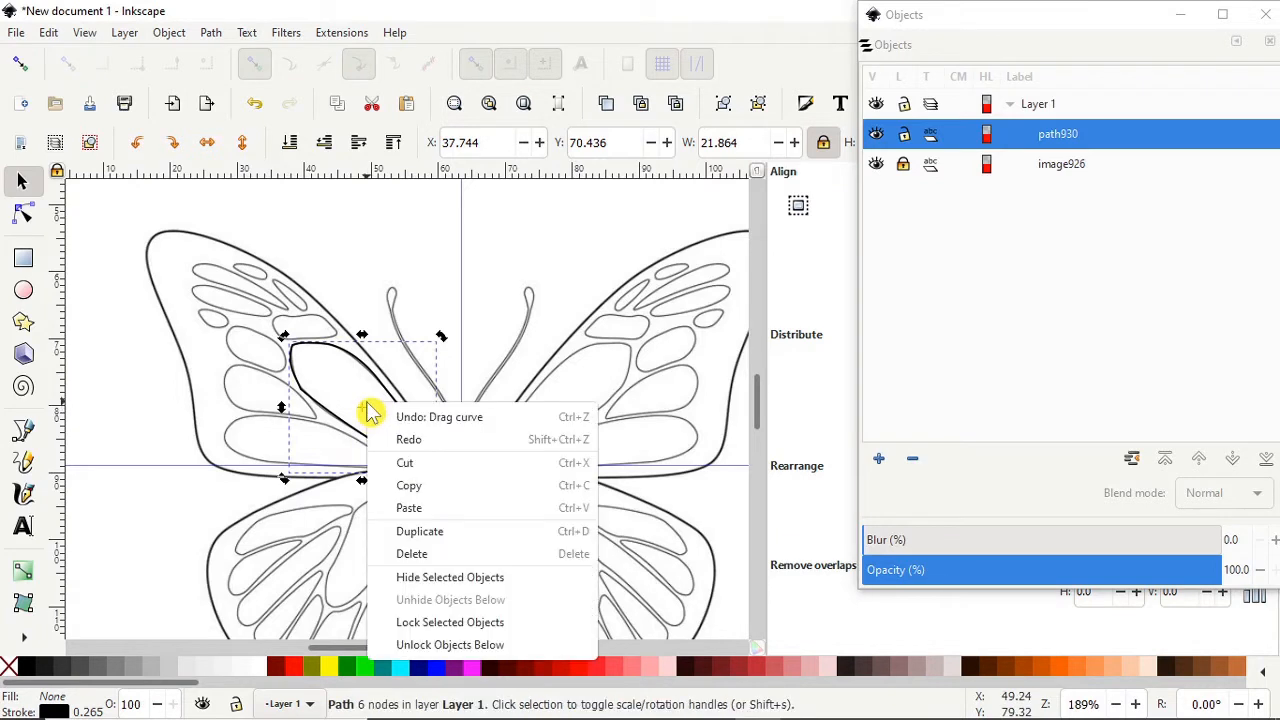
click(415, 541)
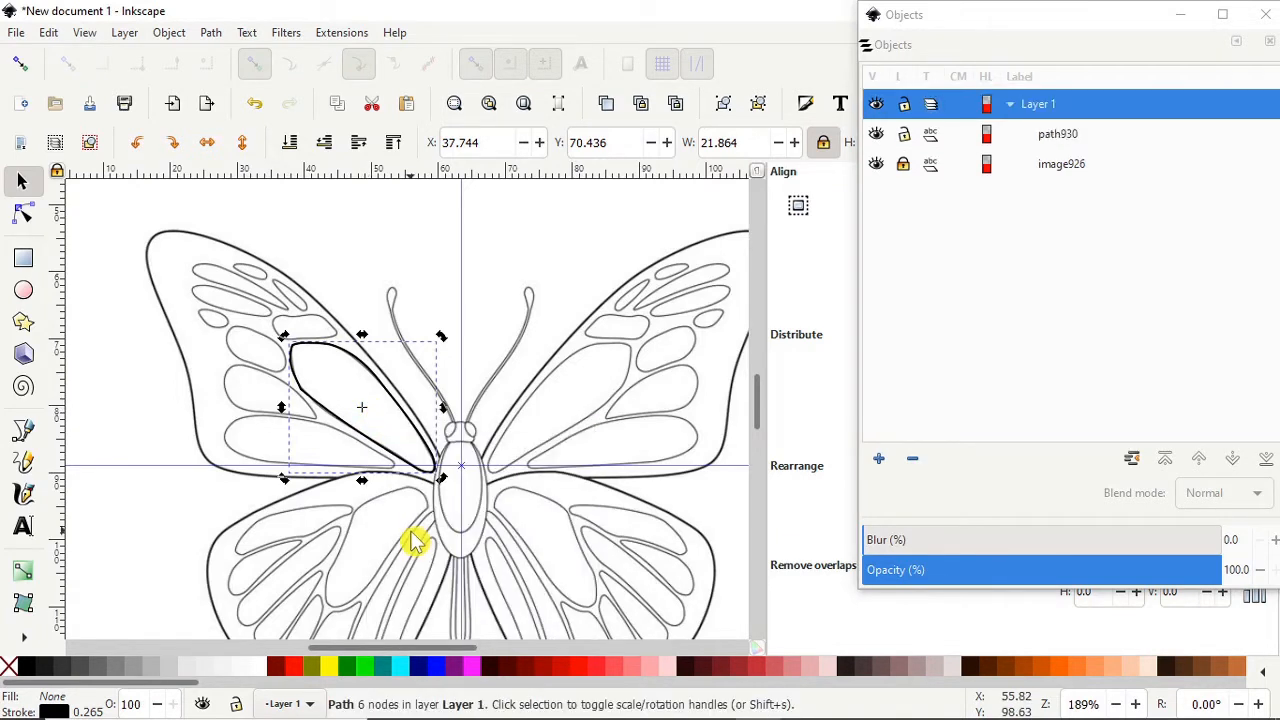
- With snapping enabled, snap the duplicate's rotation centre to the vertical guide and flip it horizontally onto the right wing
click(20, 66)
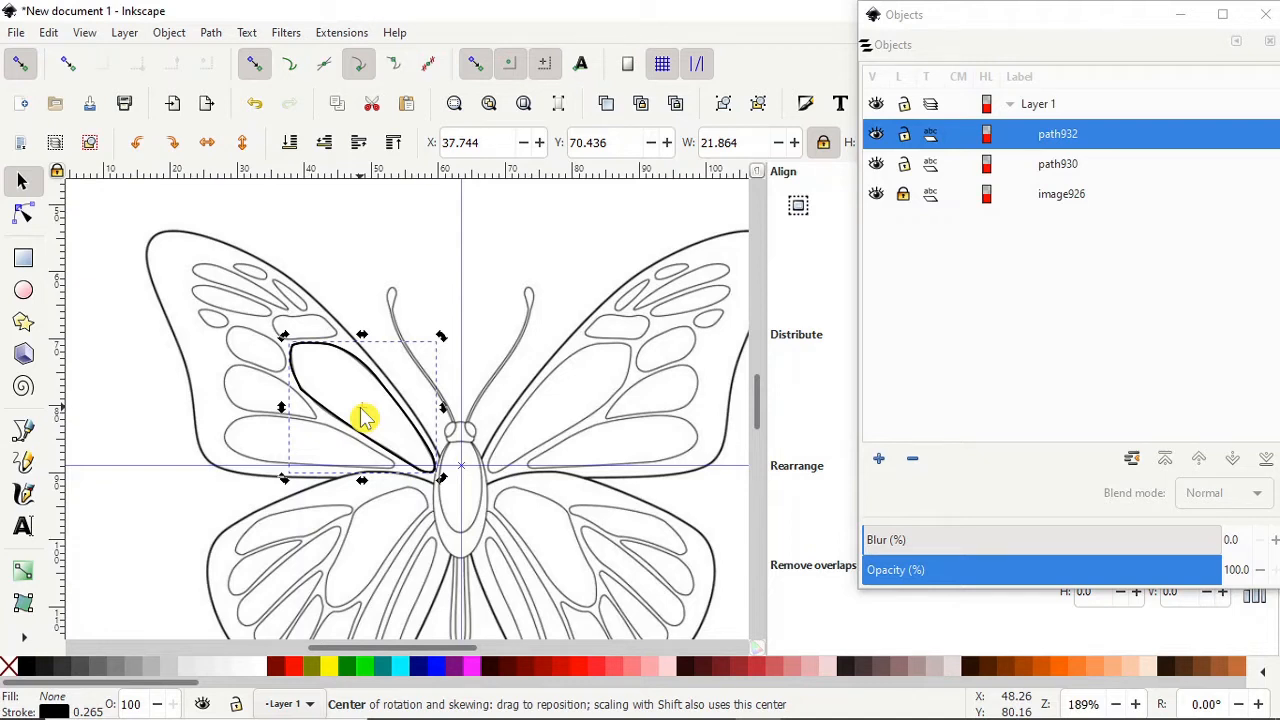
drag(363, 418, 457, 416)
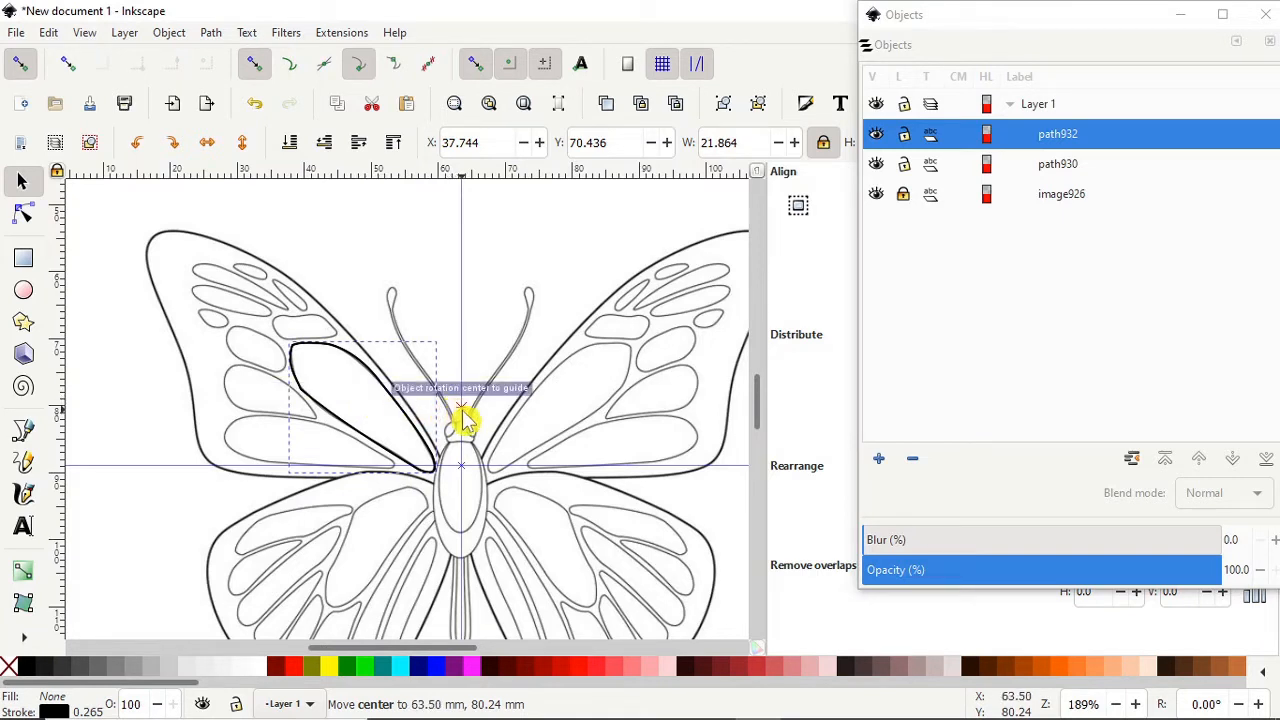
drag(465, 420, 463, 423)
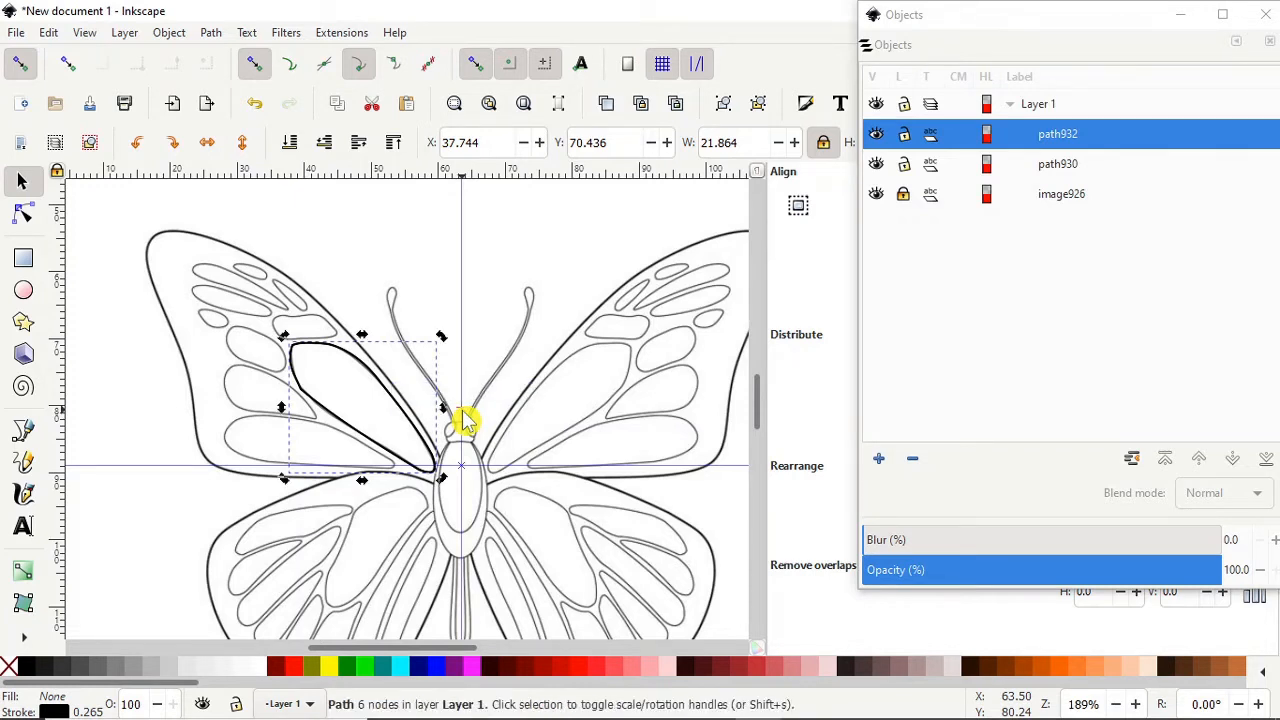
click(207, 145)
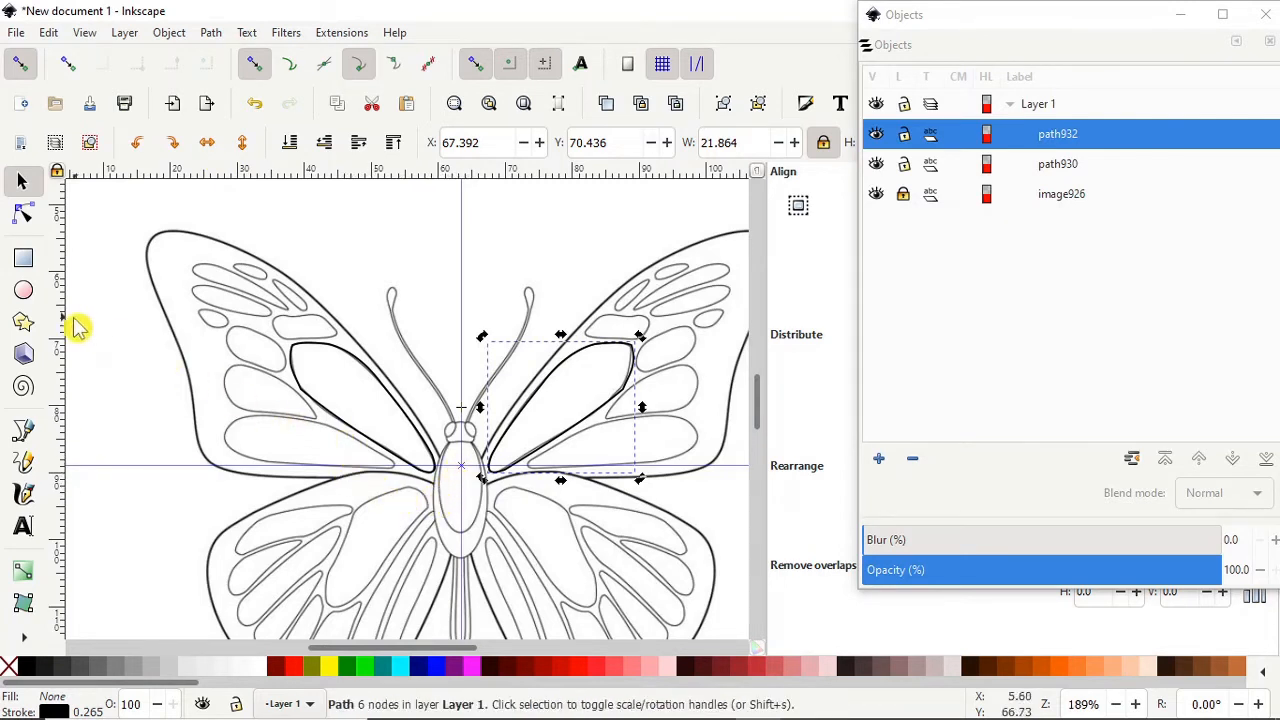
- With snapping disabled, trace the lowest cell of the left upper wing with a closed six-node straight-segment Bezier path
click(23, 430)
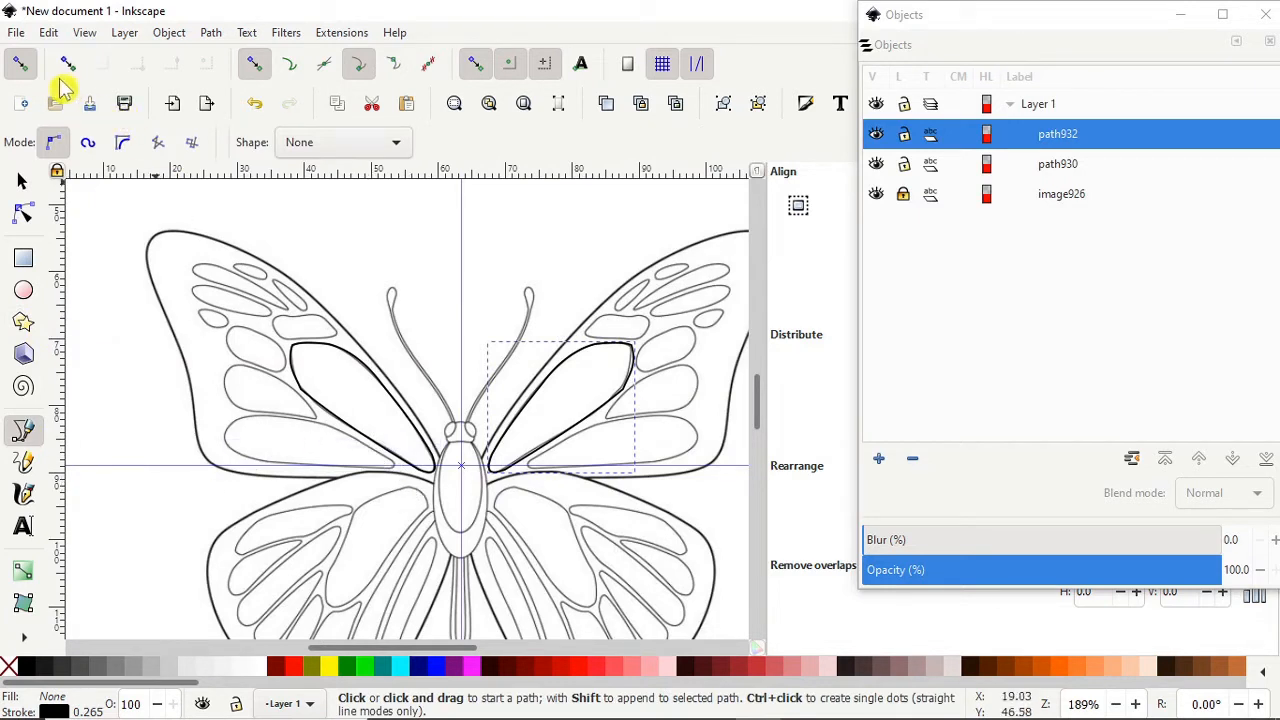
click(21, 66)
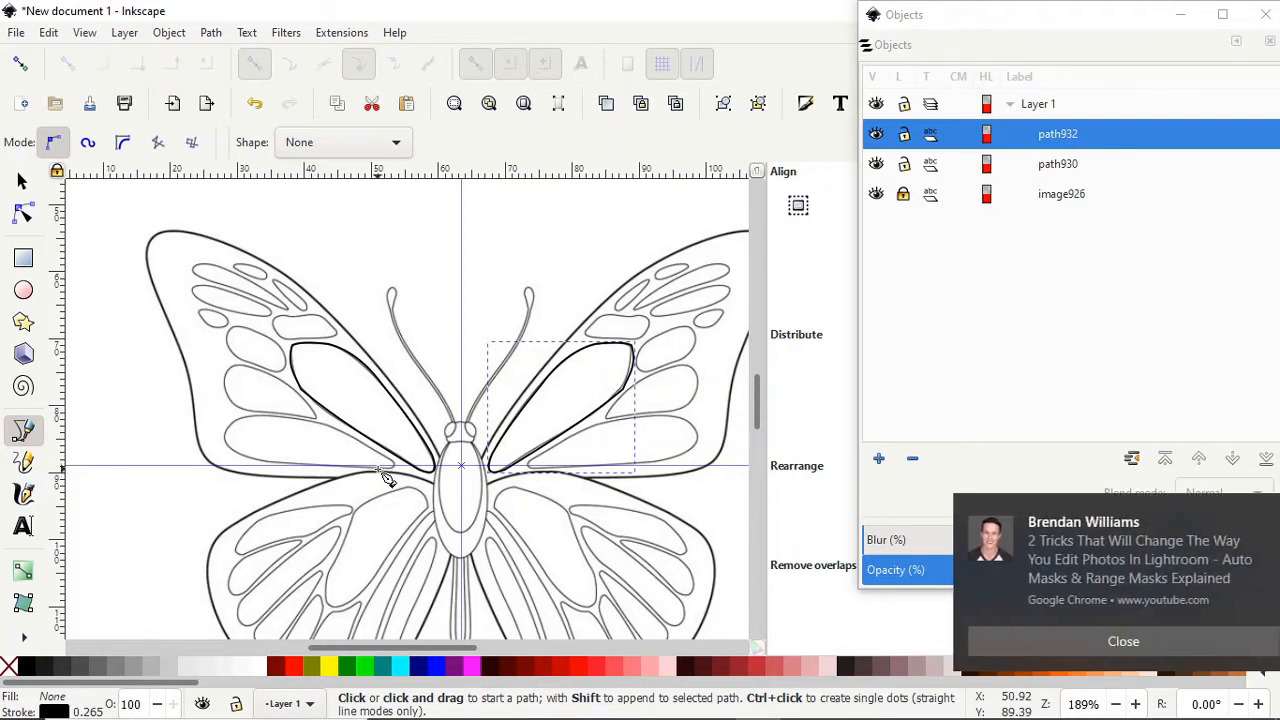
click(379, 468)
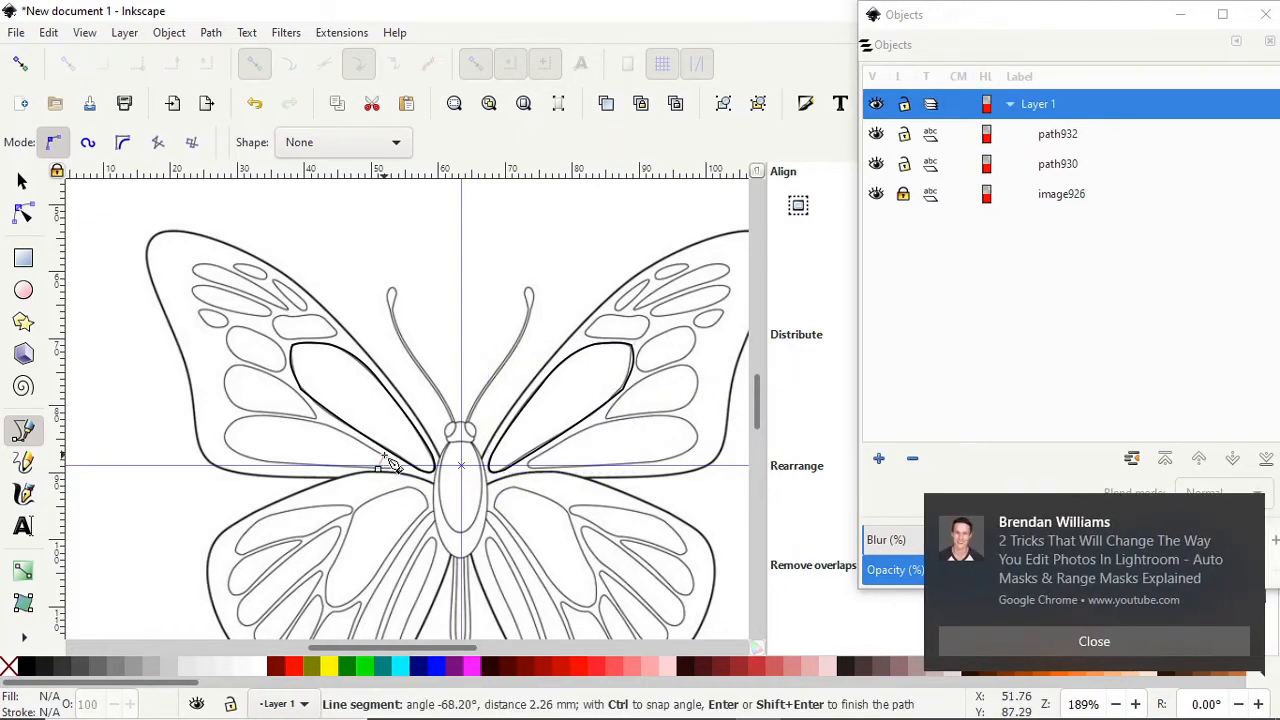
click(1109, 644)
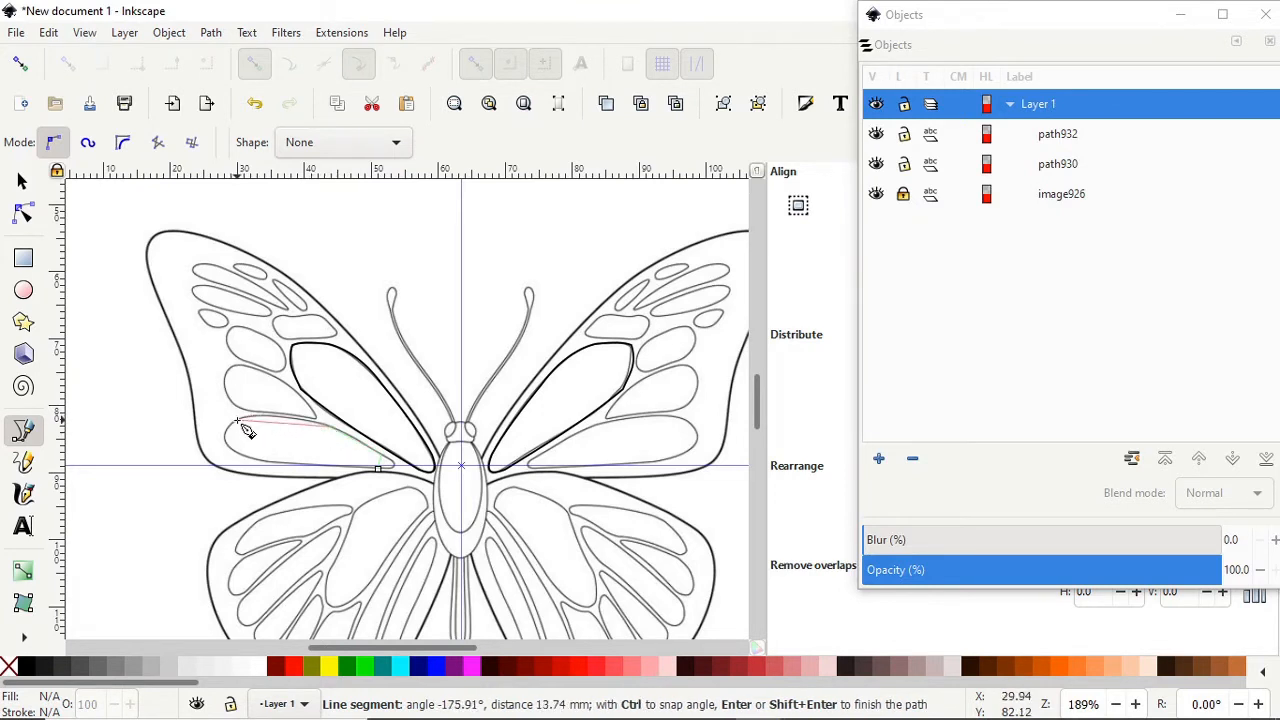
drag(243, 429, 240, 455)
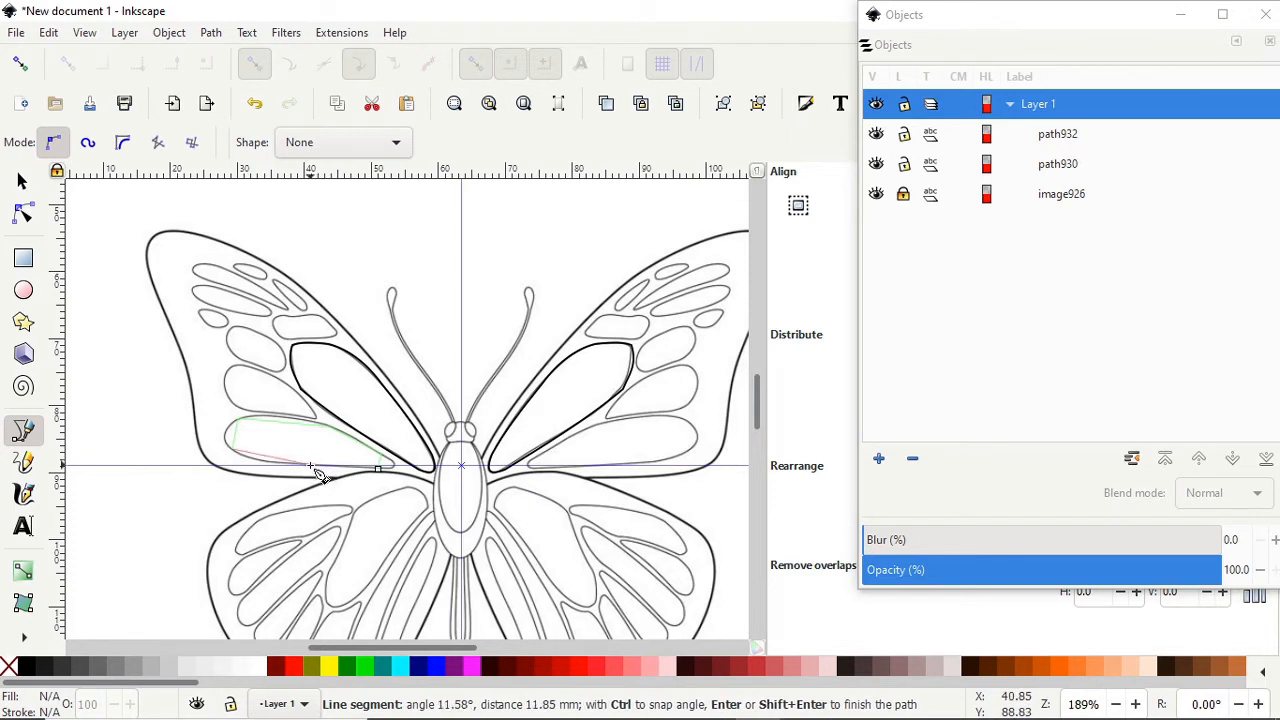
click(379, 471)
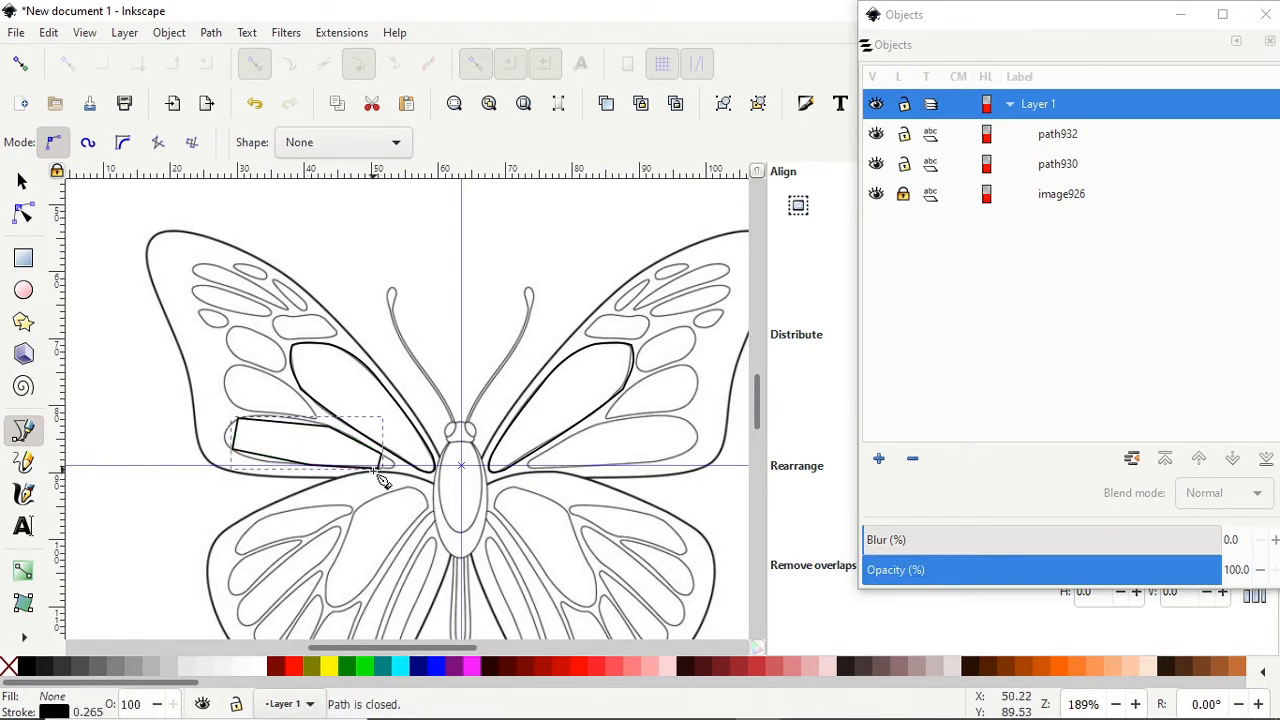
- Bend the straight segments of the lowest wing cell's path into curves that follow its outline
click(26, 220)
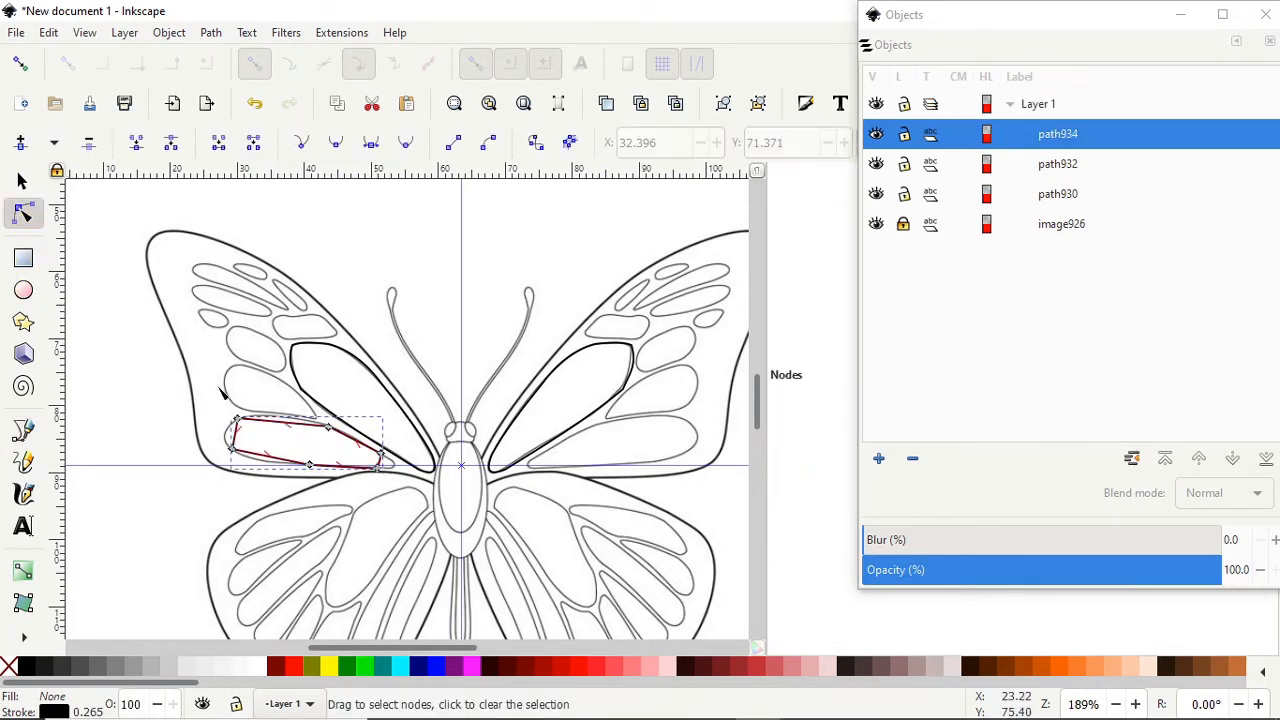
drag(381, 463, 392, 468)
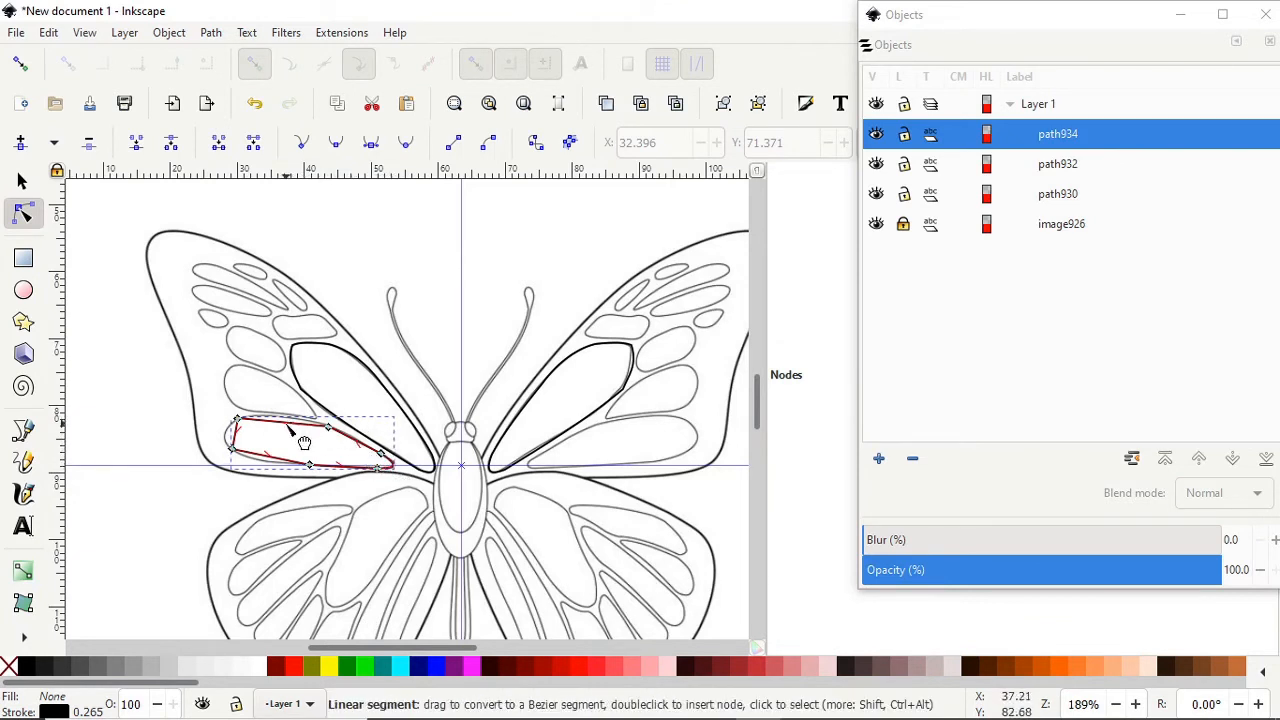
mouse_move(287, 426)
mouse_down()
mouse_move(238, 456)
mouse_move(264, 459)
mouse_up()
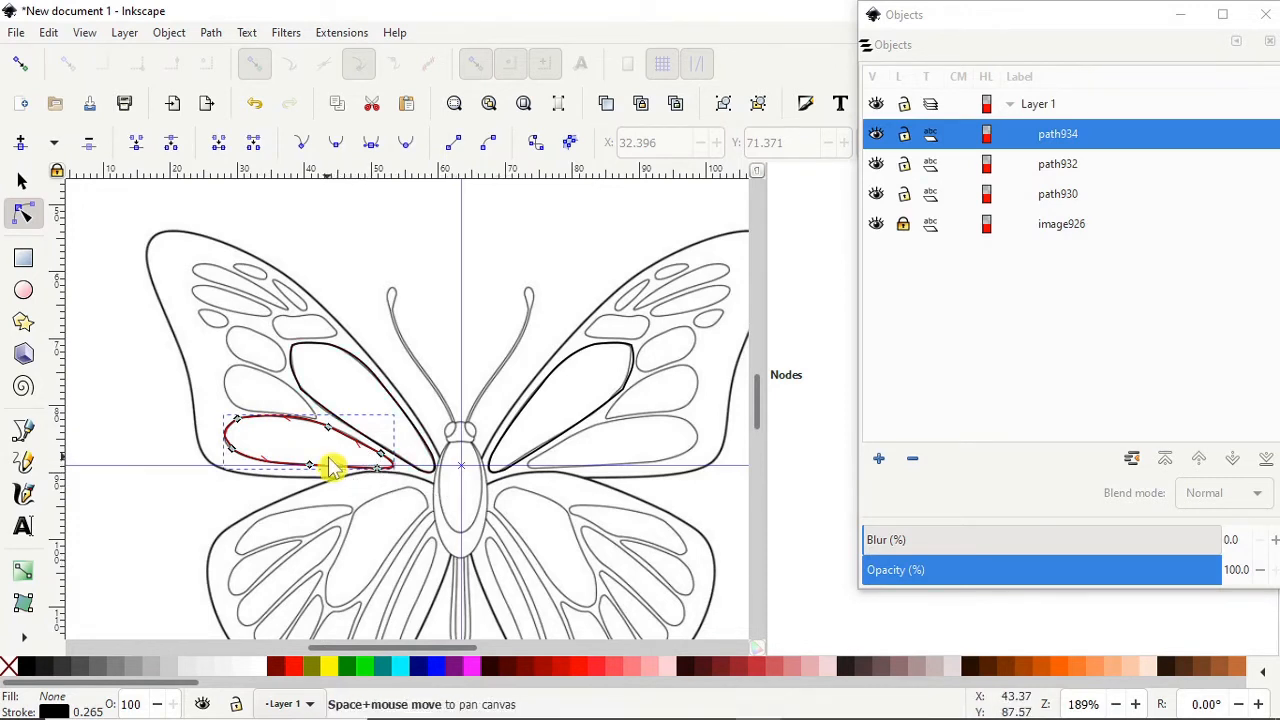
- Show the rotation handles of the lowest cell's path, enable snapping and duplicate the path in place
key(s)
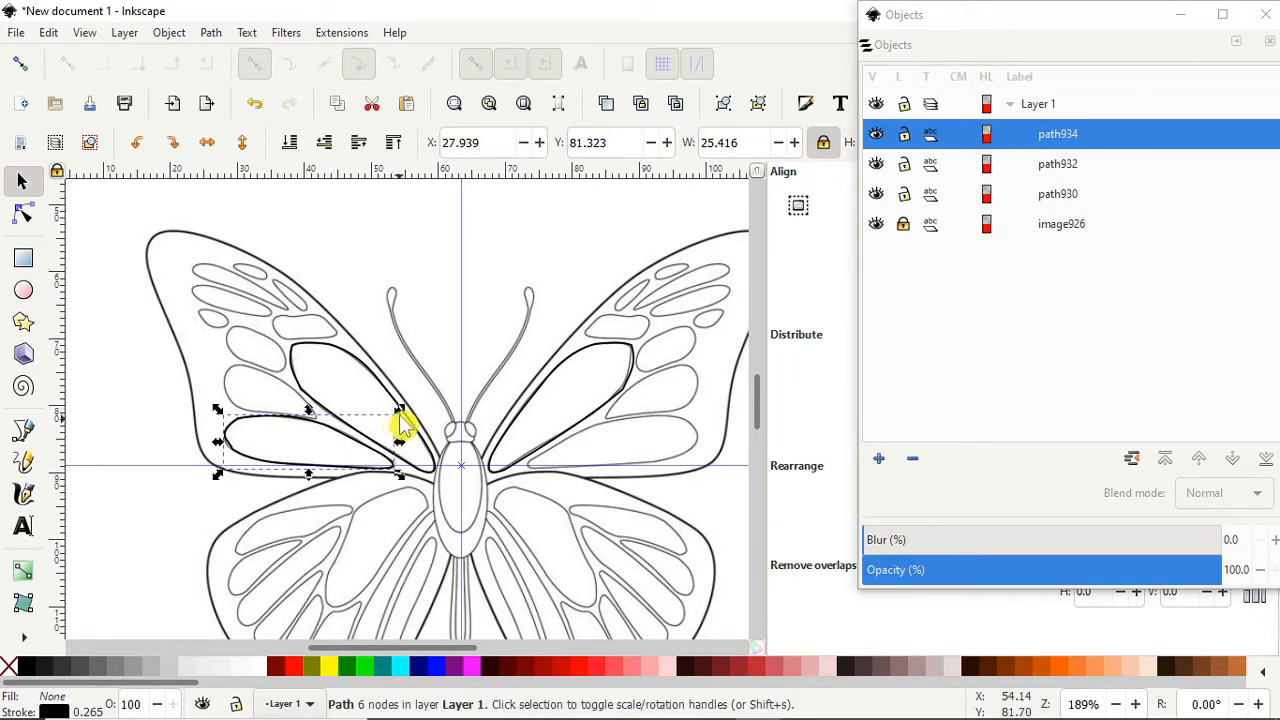
click(348, 443)
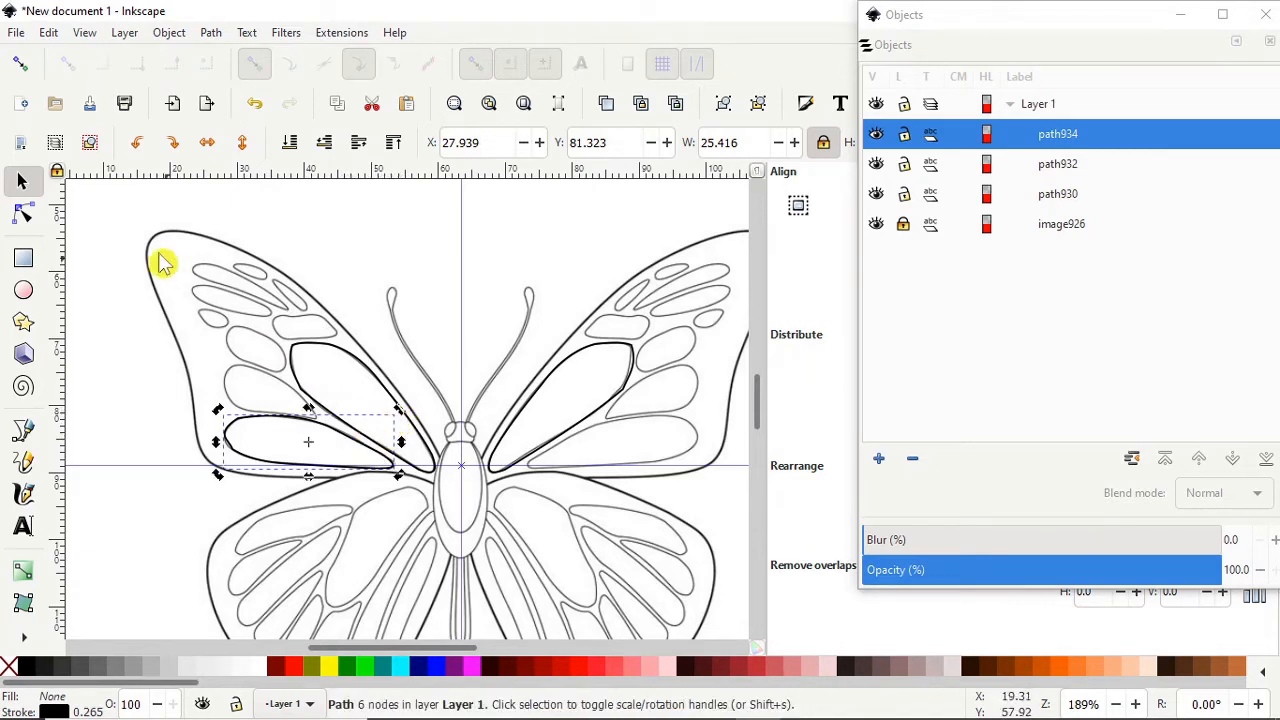
click(22, 65)
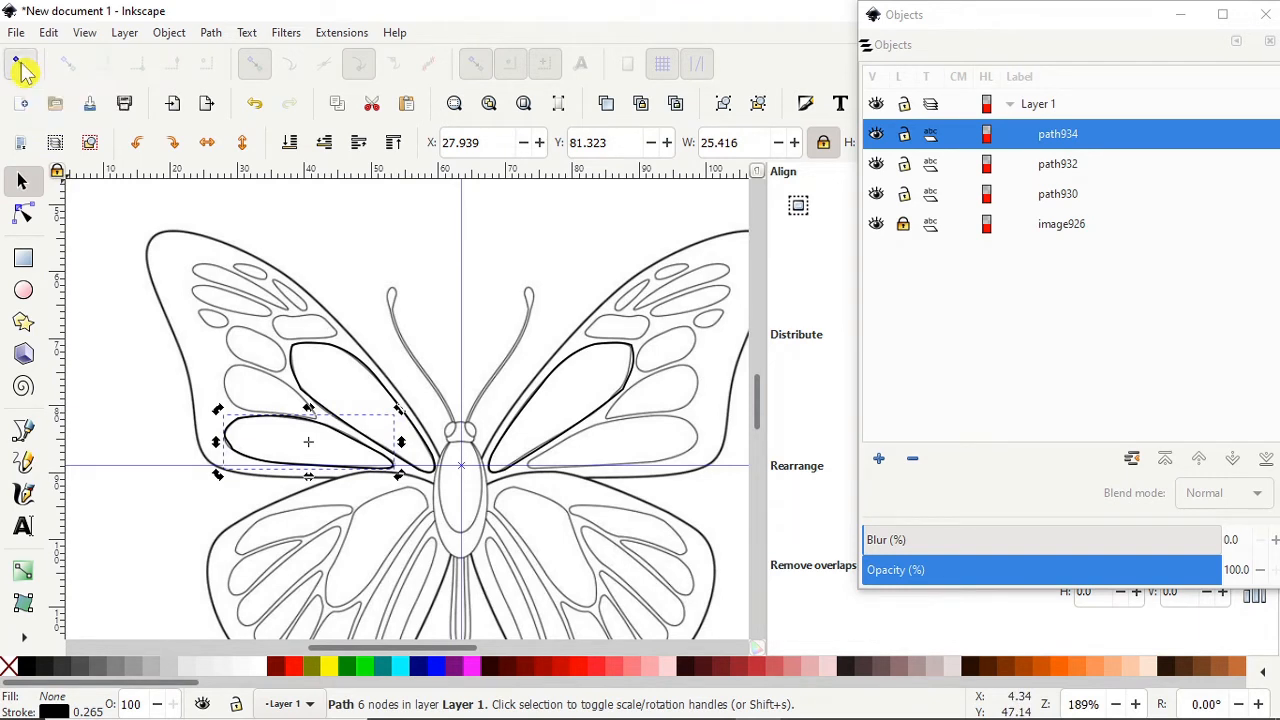
right_click(310, 444)
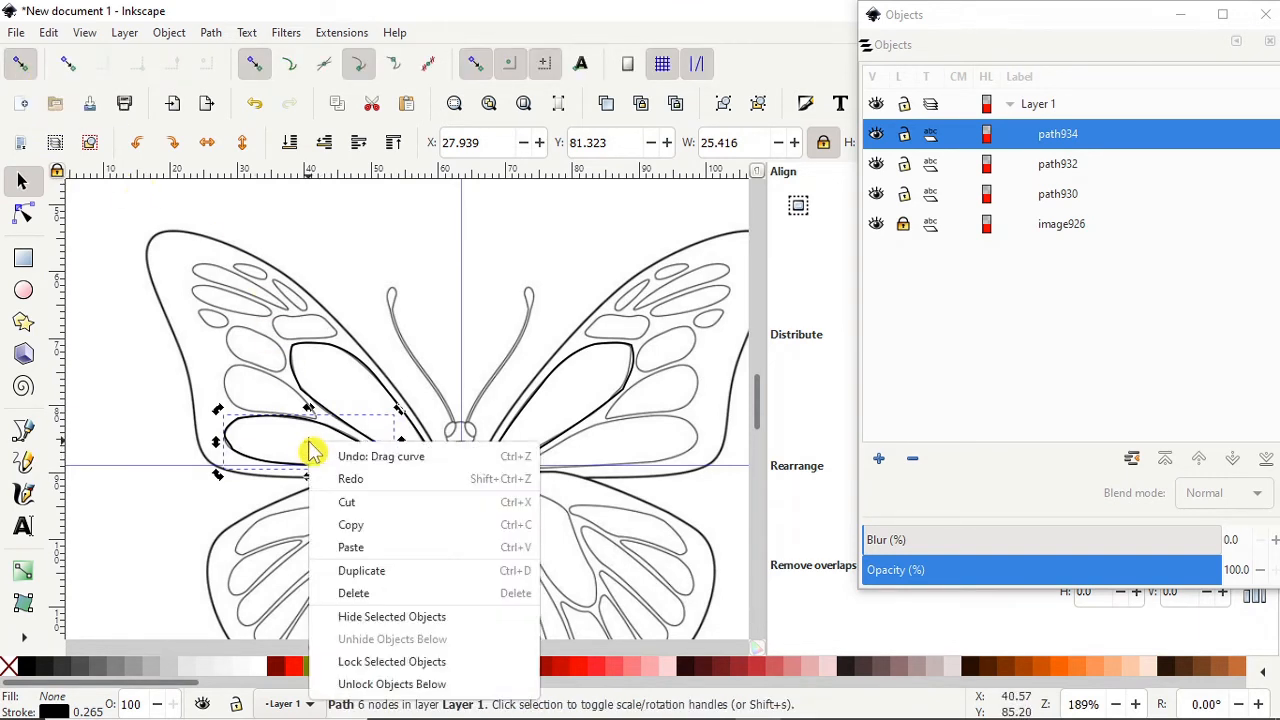
click(357, 580)
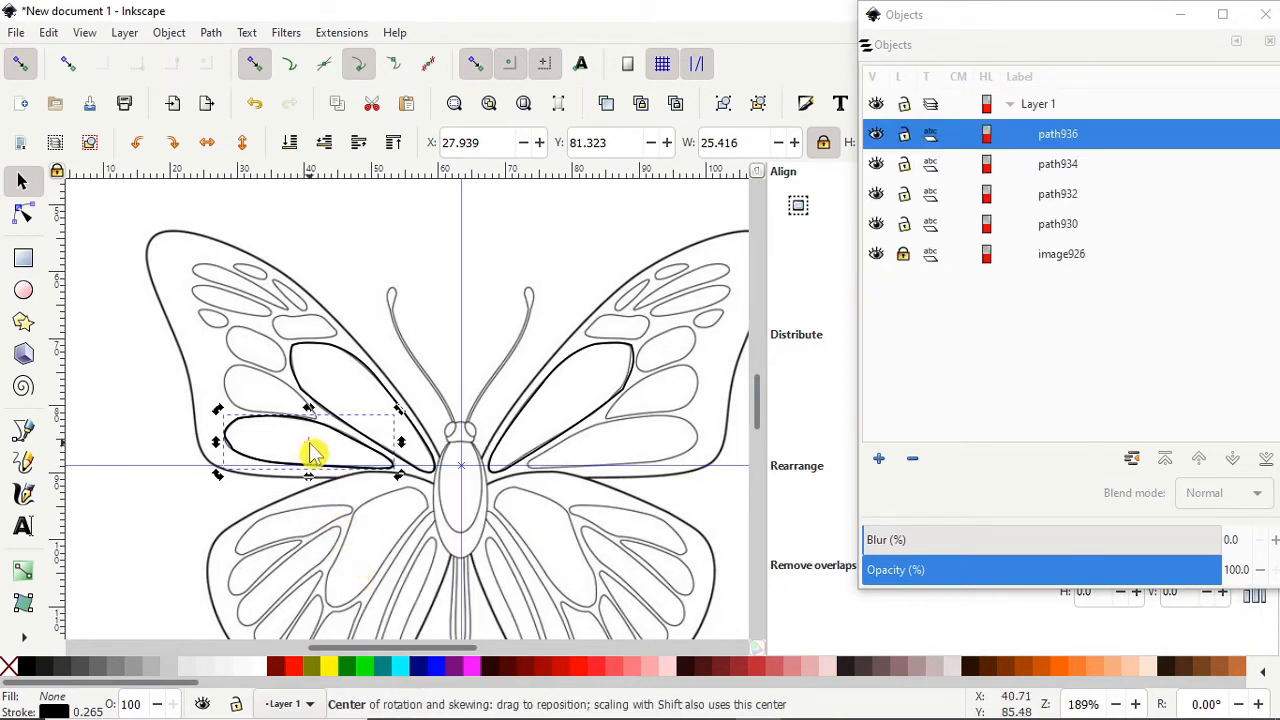
- Snap the lowest cell duplicate's rotation centre to the vertical guide, flip it horizontally onto the right wing and deselect it
key(ctrl)
drag(310, 445, 455, 466)
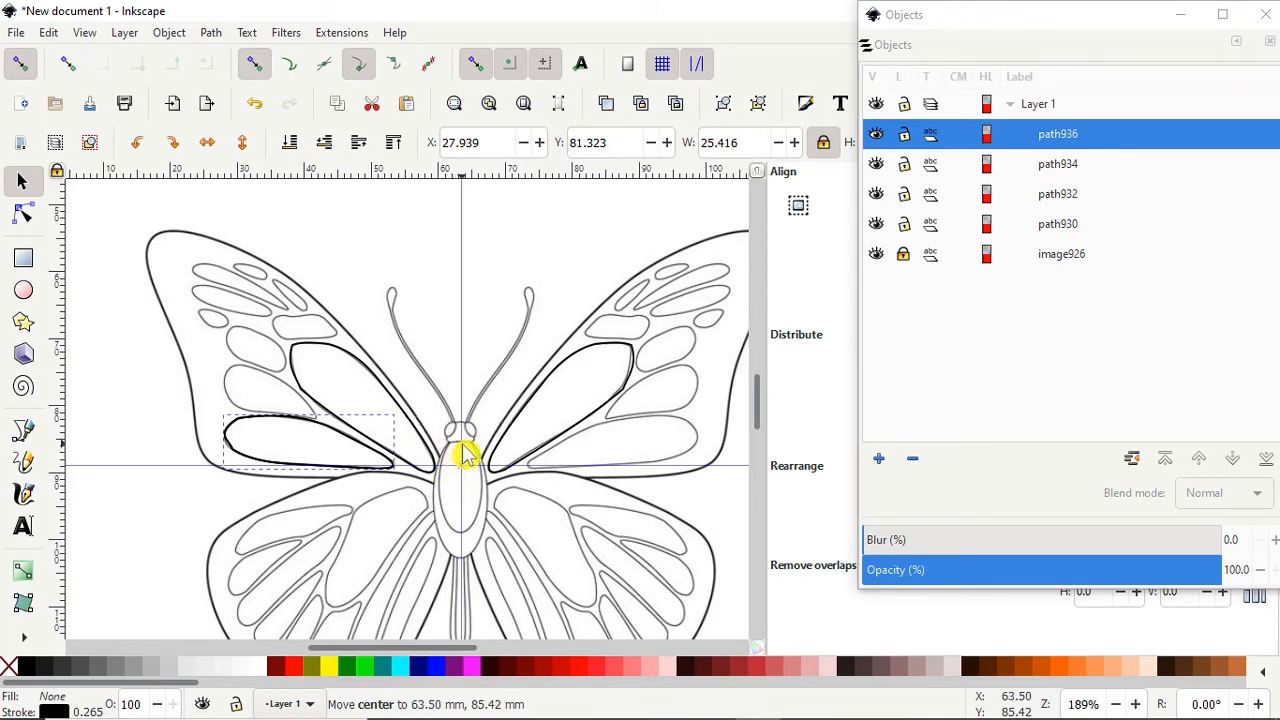
drag(466, 455, 458, 443)
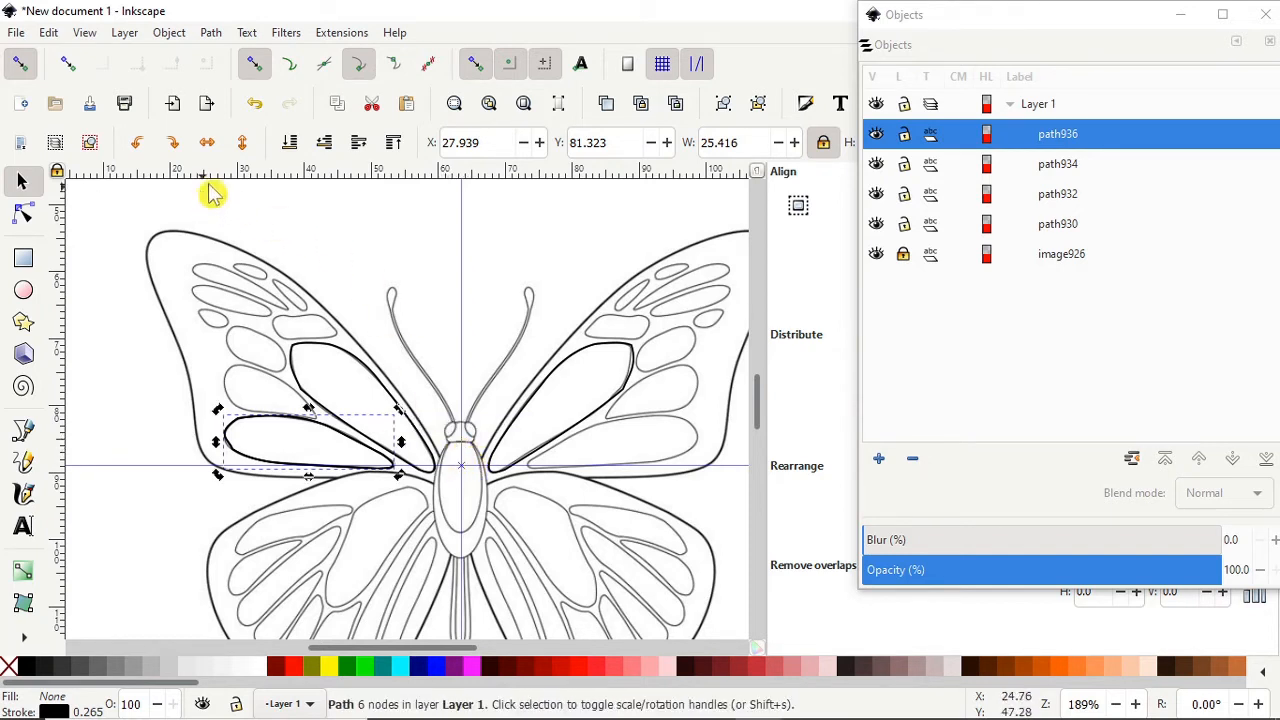
click(210, 146)
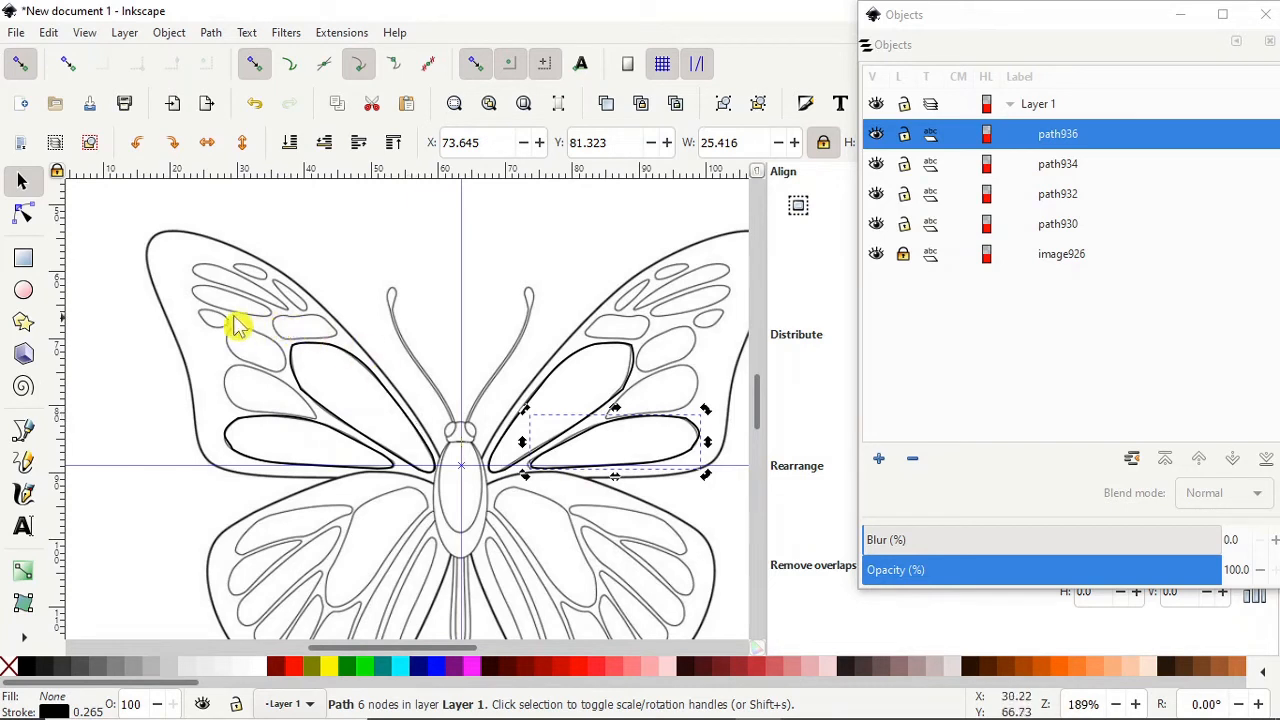
click(110, 352)
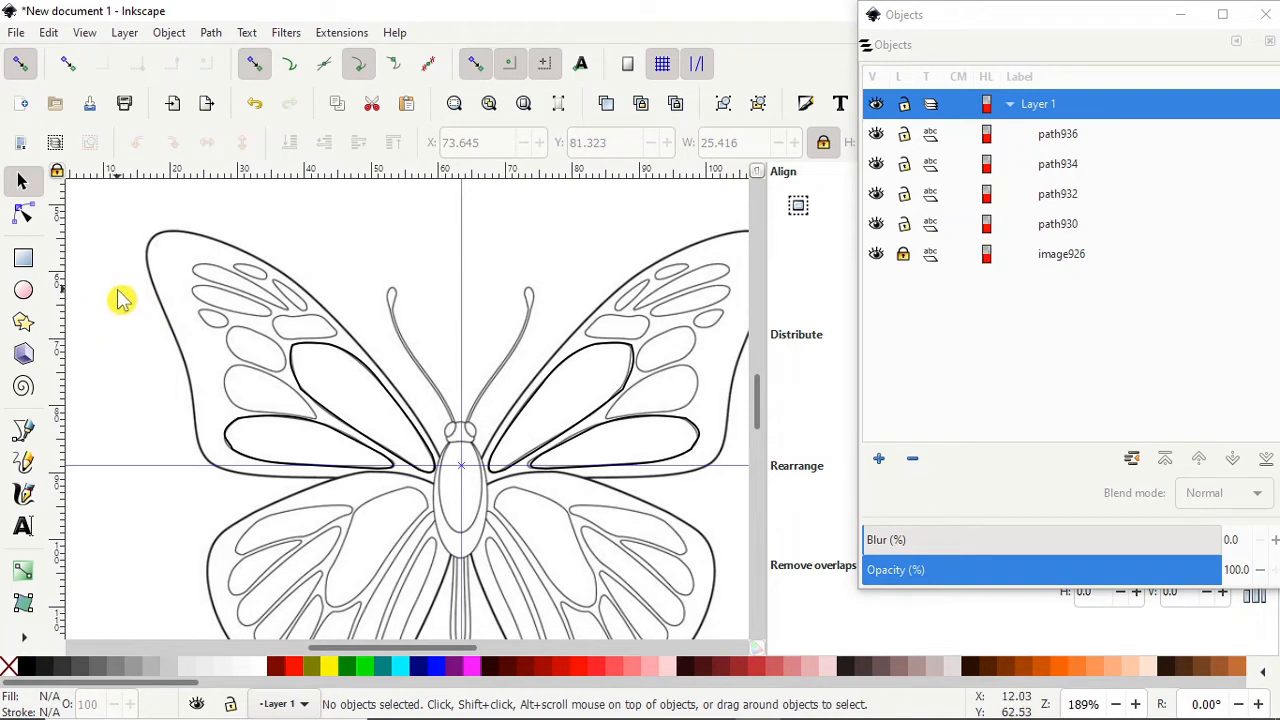
- Select all four traced wing cell paths and give their strokes a fine dotted dash pattern
drag(118, 291, 738, 547)
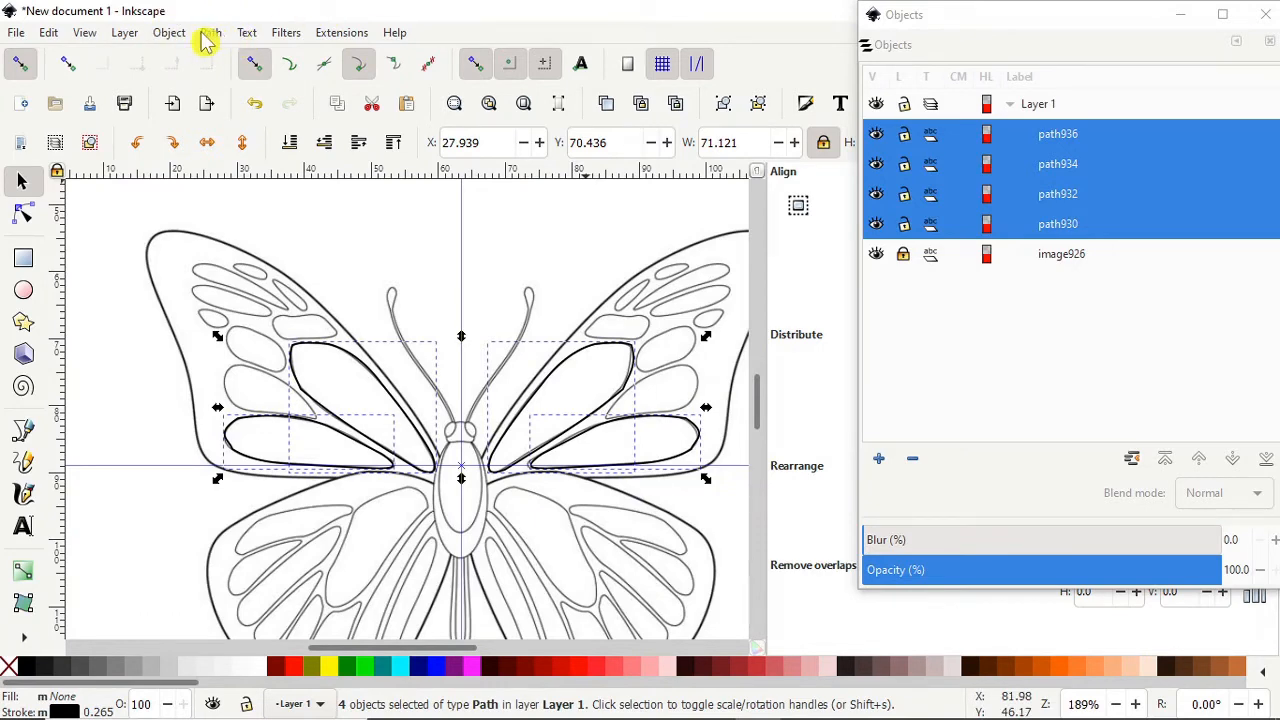
click(168, 34)
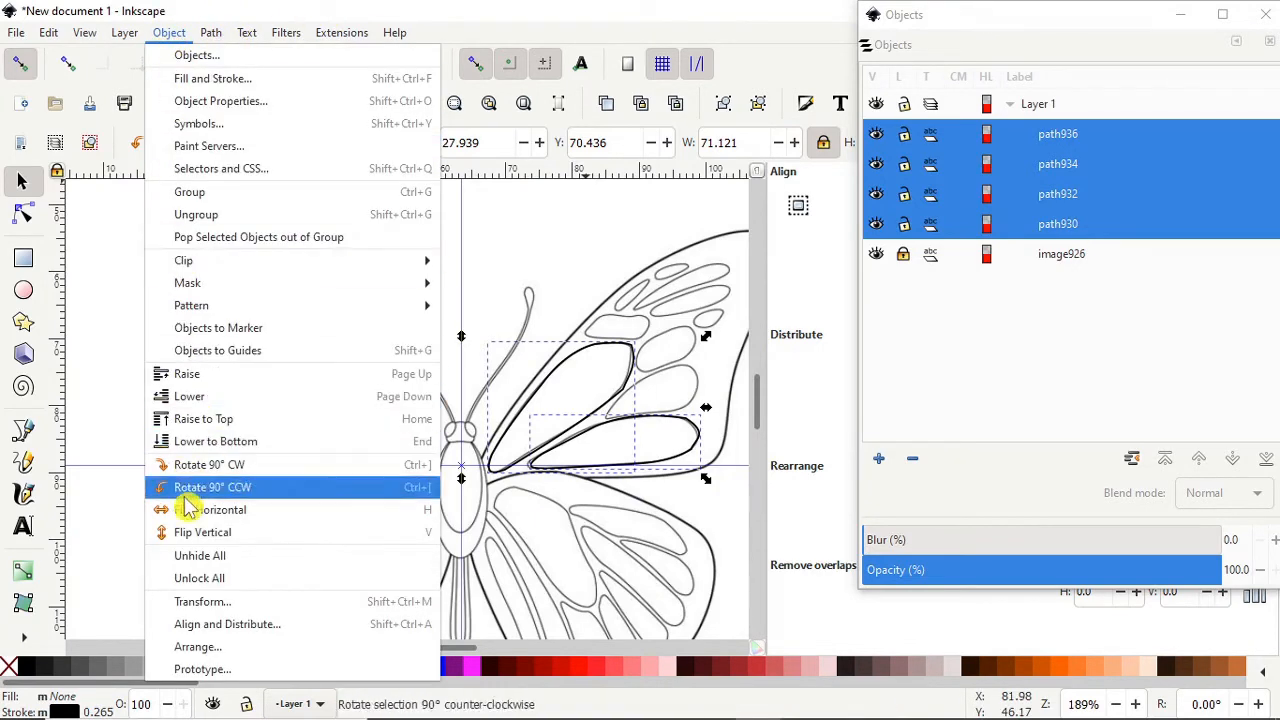
click(212, 80)
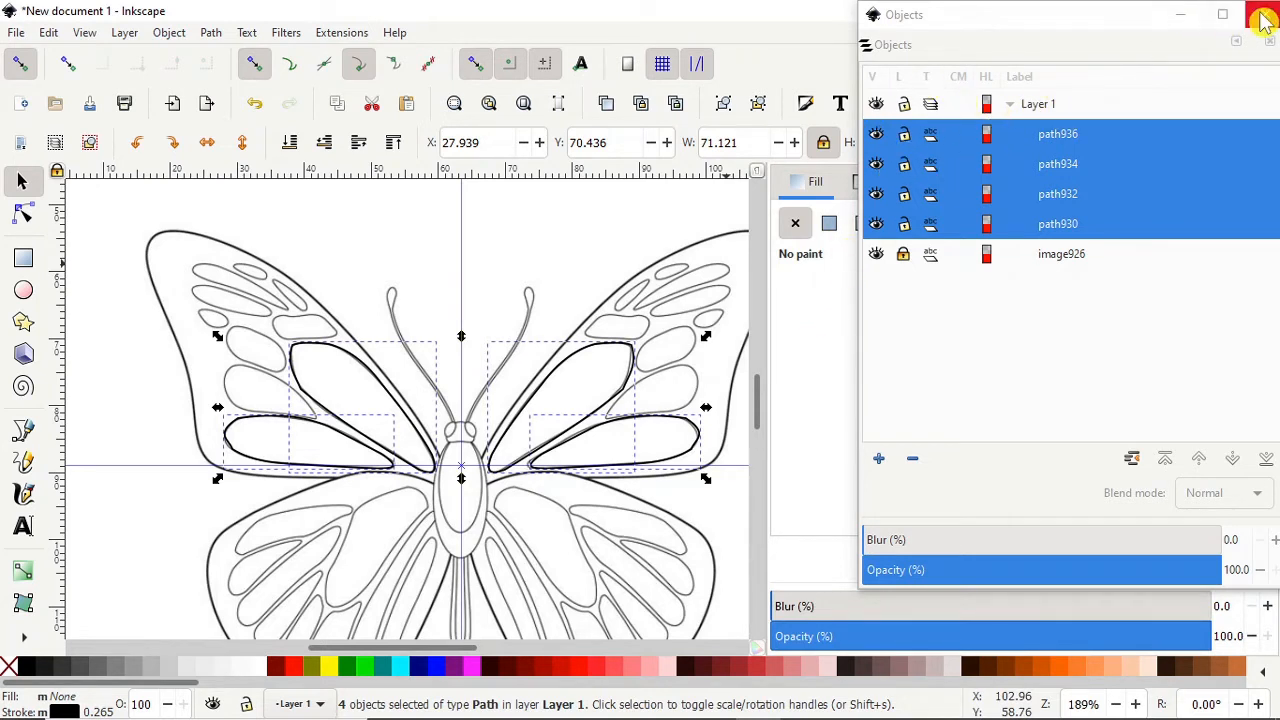
mouse_move(1094, 23)
mouse_down()
mouse_move(790, 52)
mouse_move(374, 177)
mouse_move(434, 246)
mouse_up()
click(1002, 185)
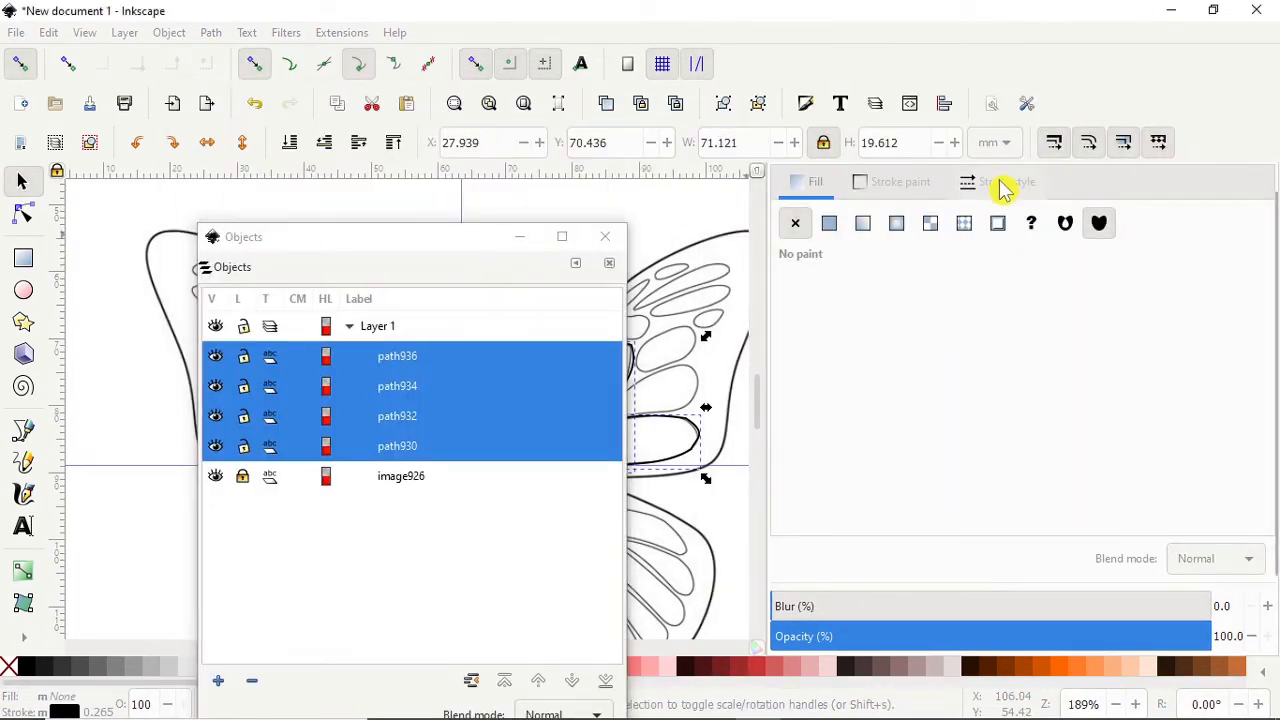
click(1002, 185)
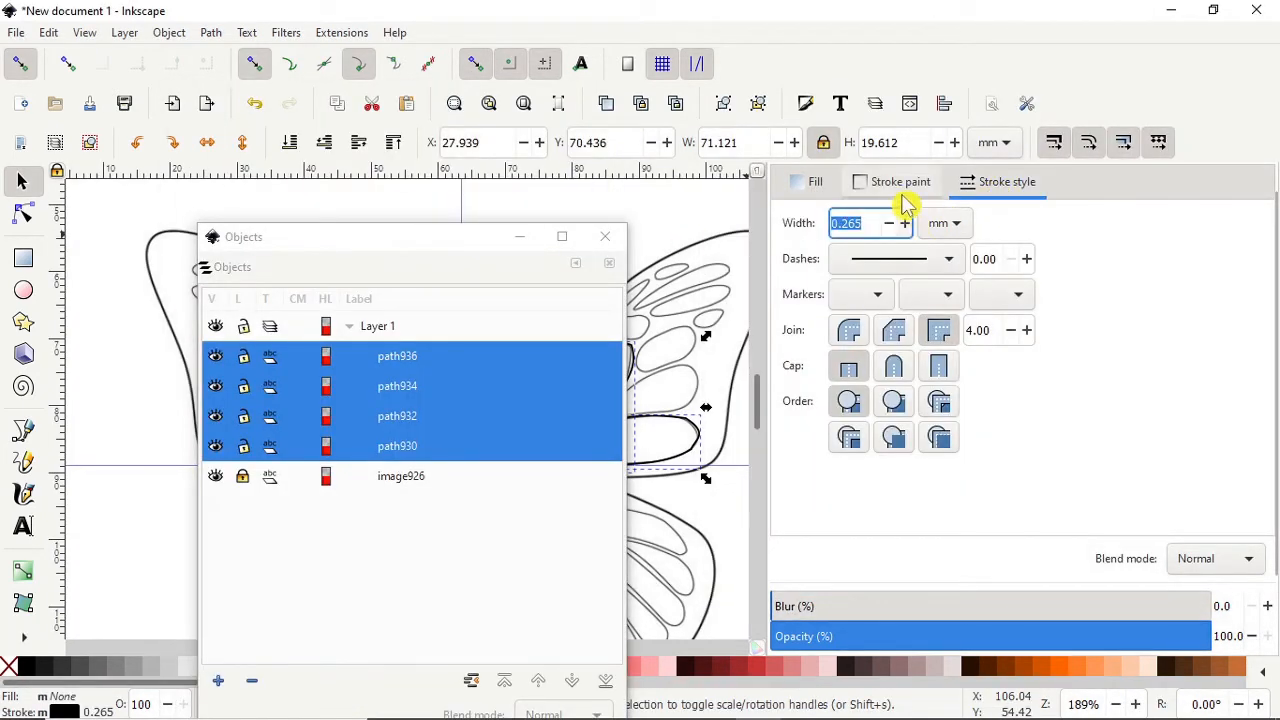
click(949, 262)
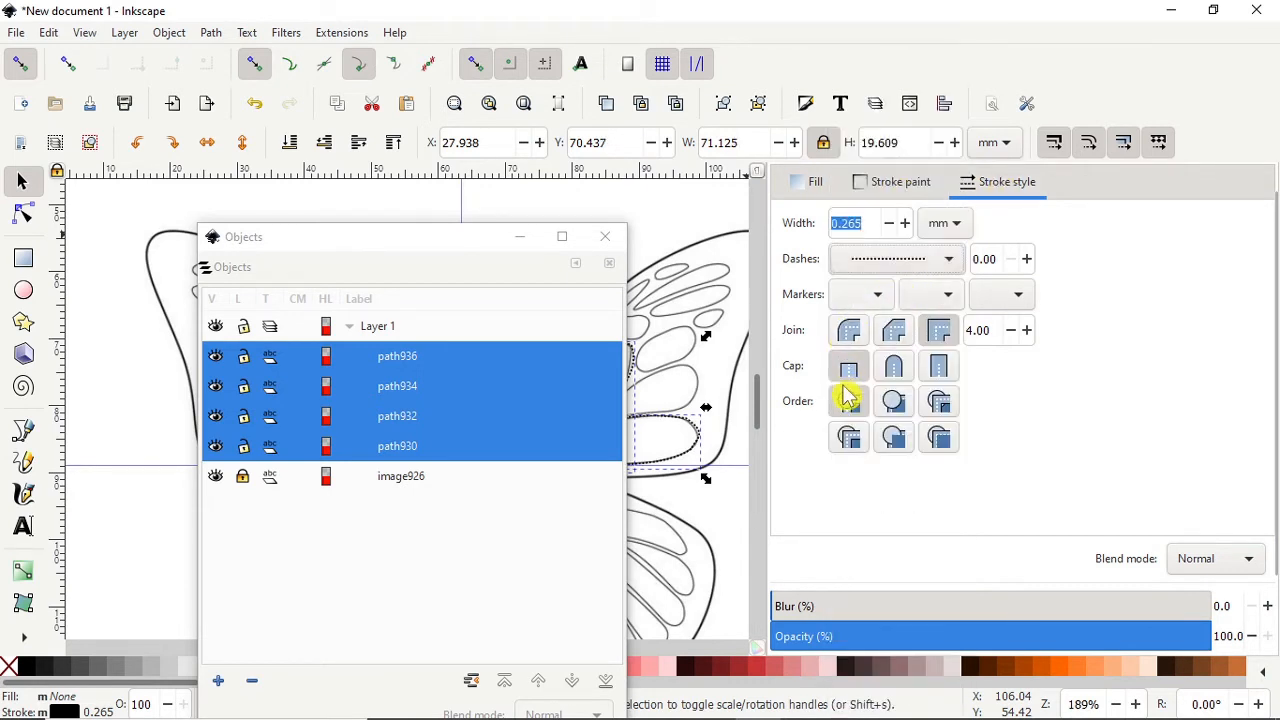
mouse_move(409, 243)
mouse_down()
mouse_move(534, 234)
mouse_move(1134, 114)
mouse_move(1098, 65)
mouse_up()
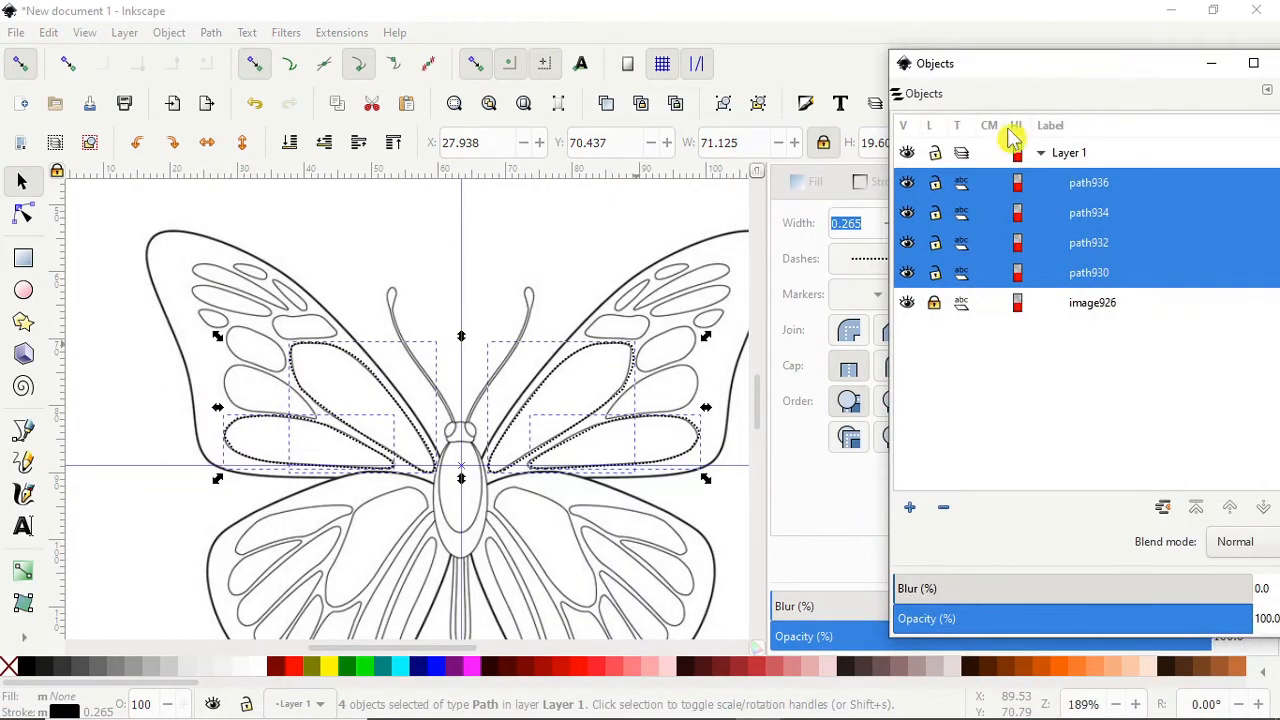
- Check the four dotted paths with Ink/Stitch's Troubleshoot Objects and dismiss its report
click(333, 35)
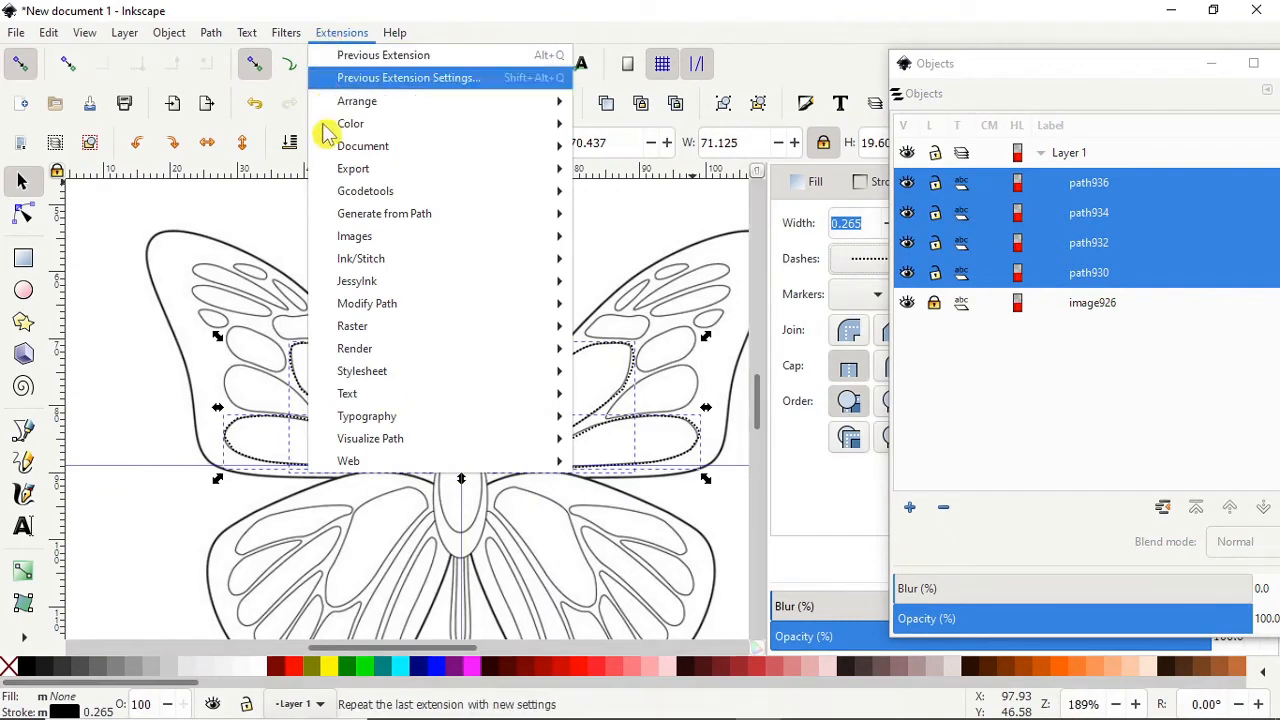
mouse_move(371, 260)
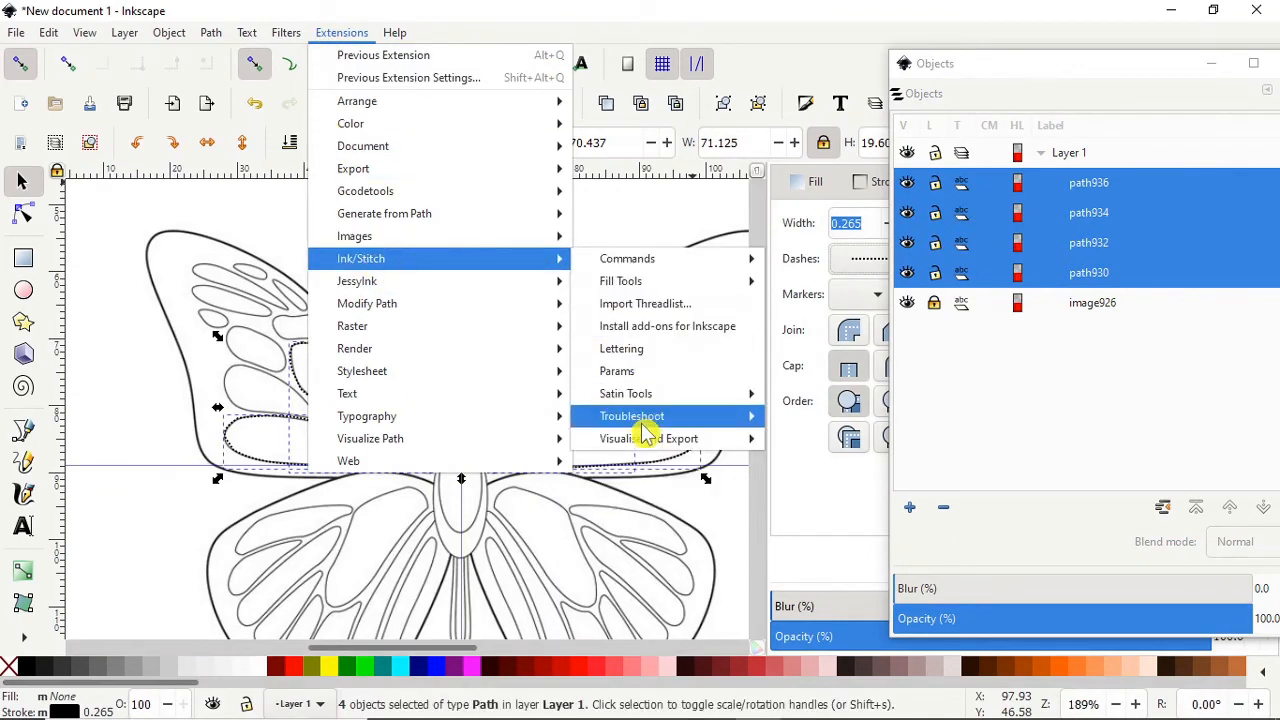
mouse_move(676, 423)
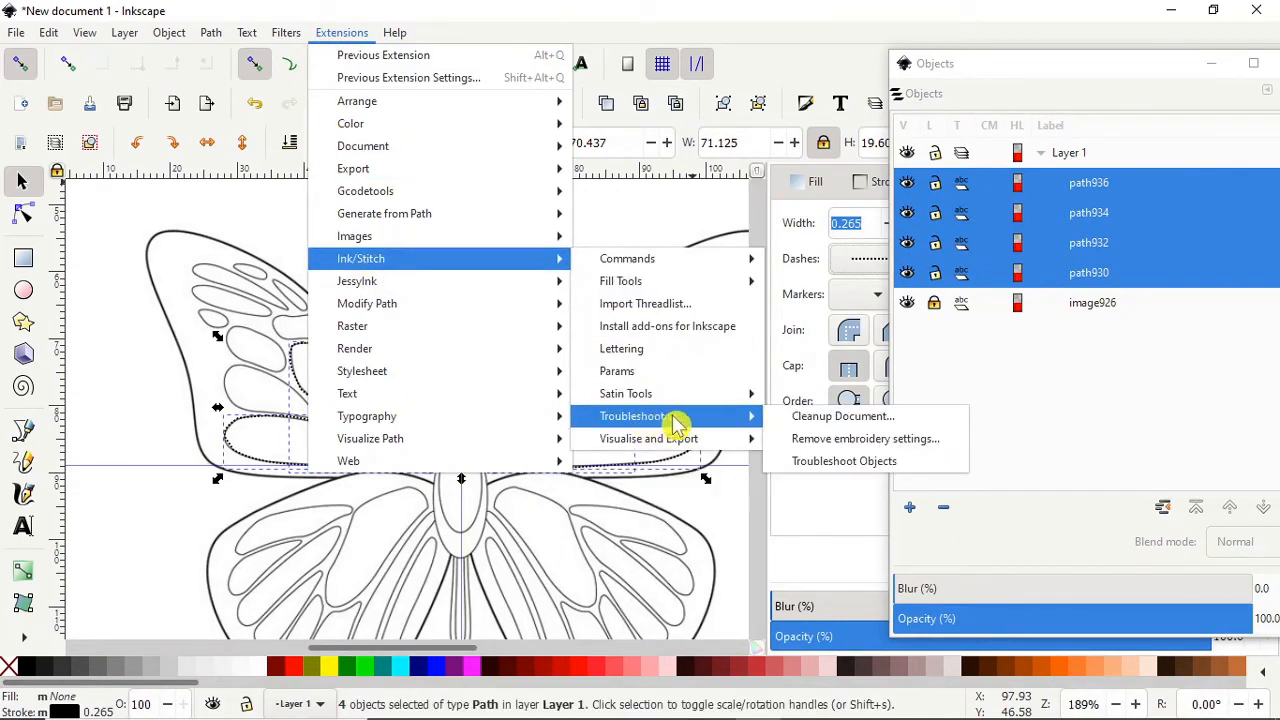
click(836, 463)
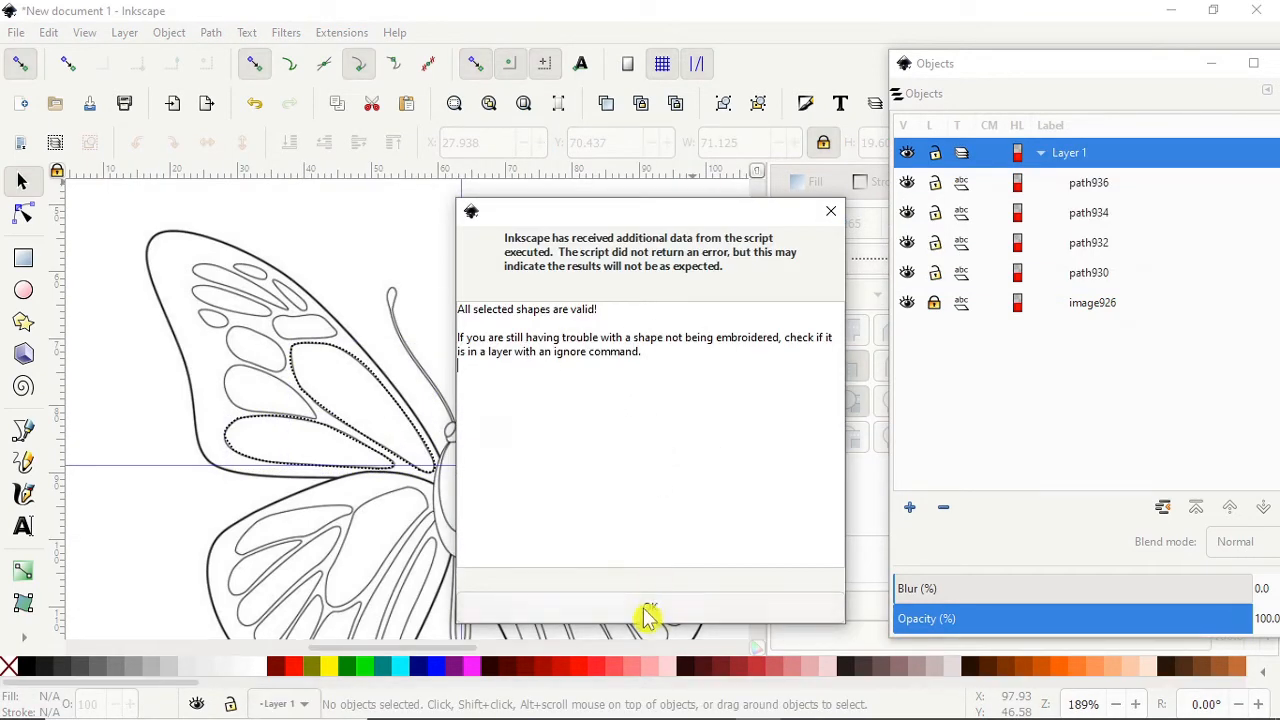
click(650, 612)
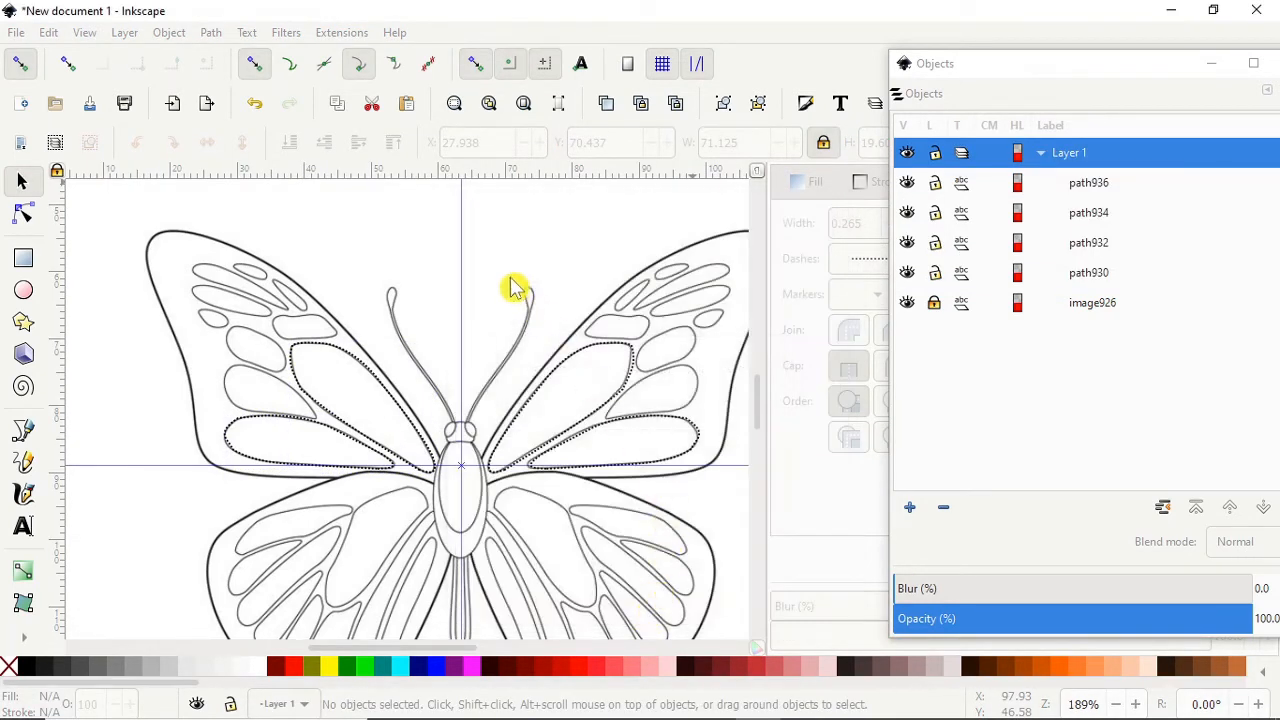
- Open the Ink/Stitch Params for all four wing cell paths and watch the stitch simulation in a maximized preview
key(ctrl+a)
click(338, 36)
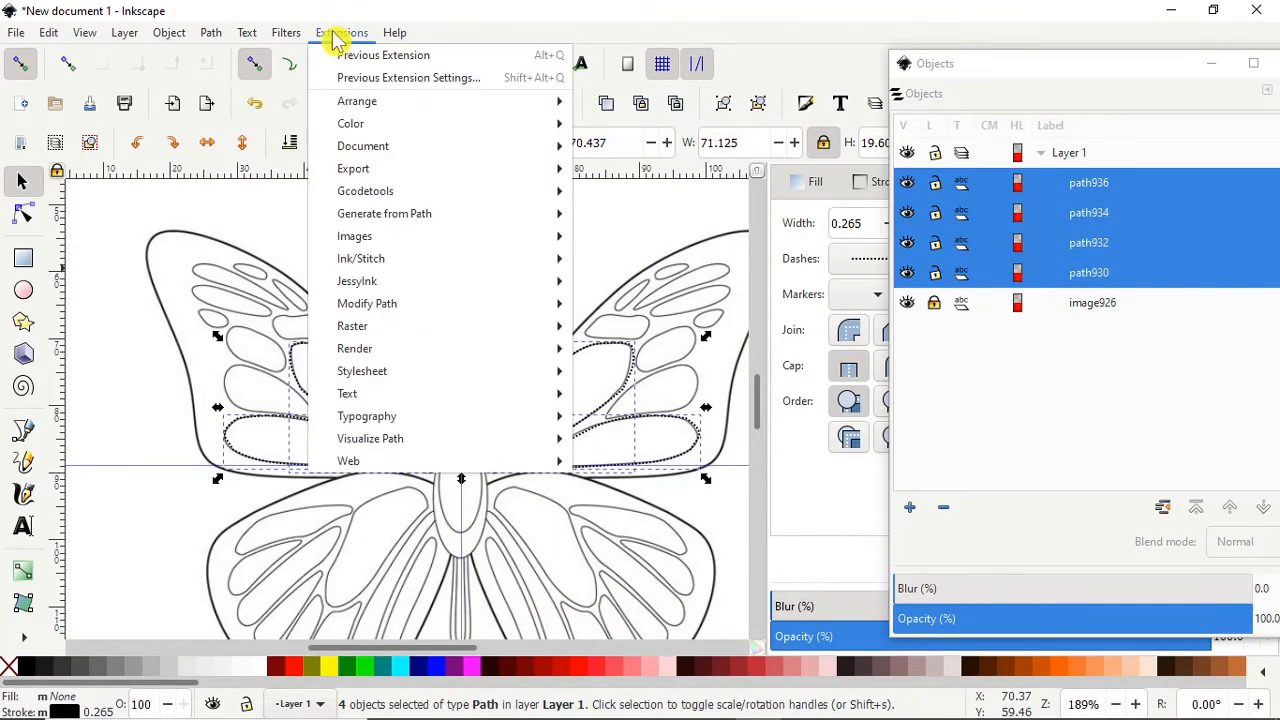
mouse_move(360, 268)
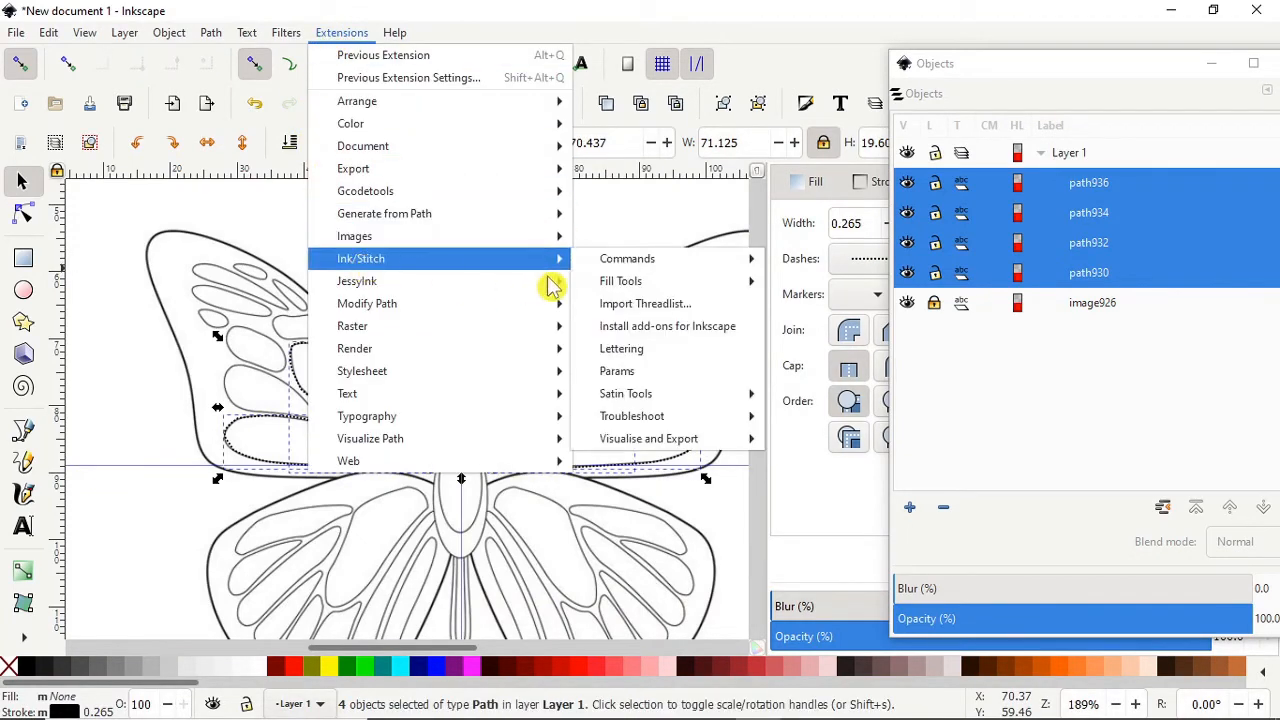
click(630, 378)
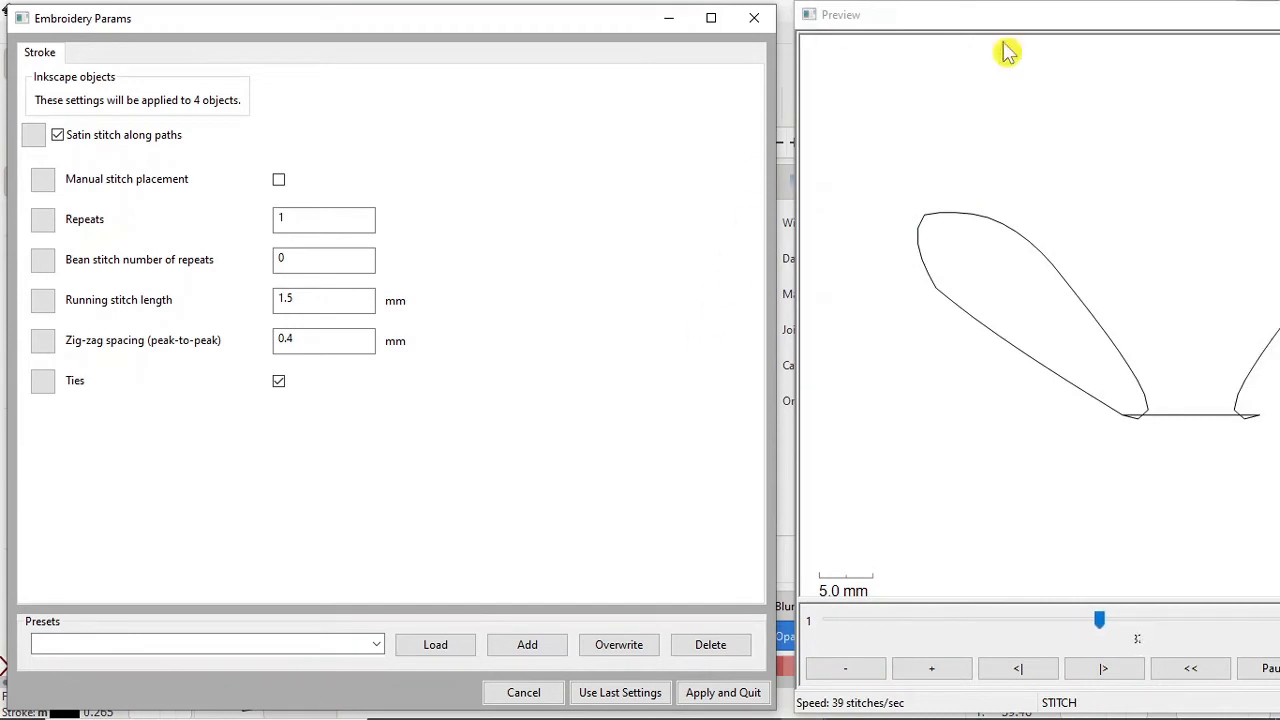
drag(1131, 18, 705, 14)
double_click(705, 14)
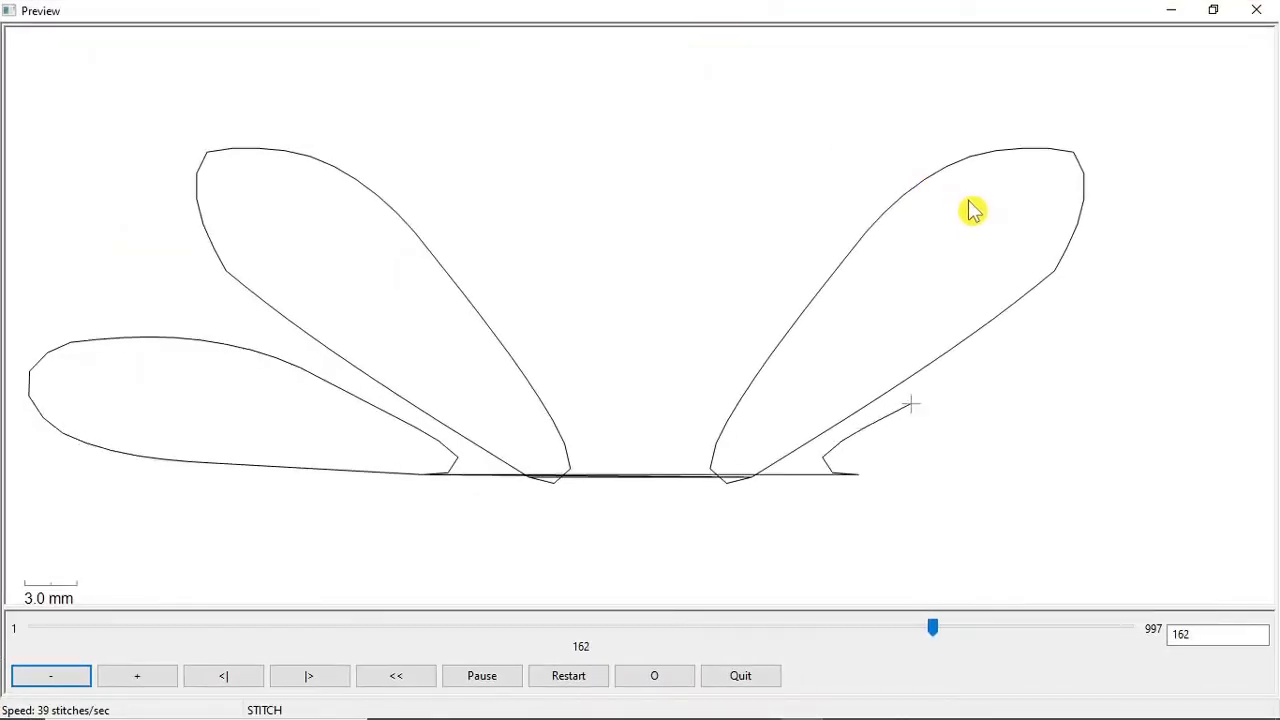
key(space)
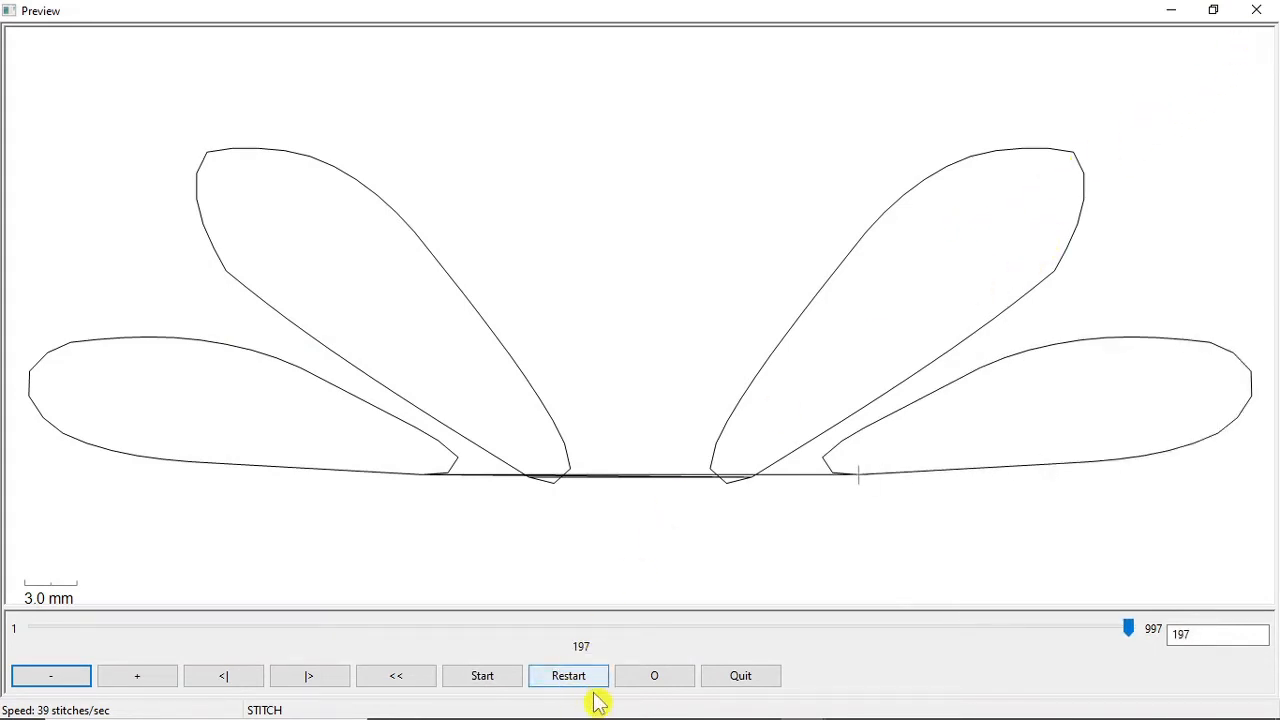
- Close the stitch preview and the Params dialog, and duplicate all four dotted wing cell paths in place
click(740, 684)
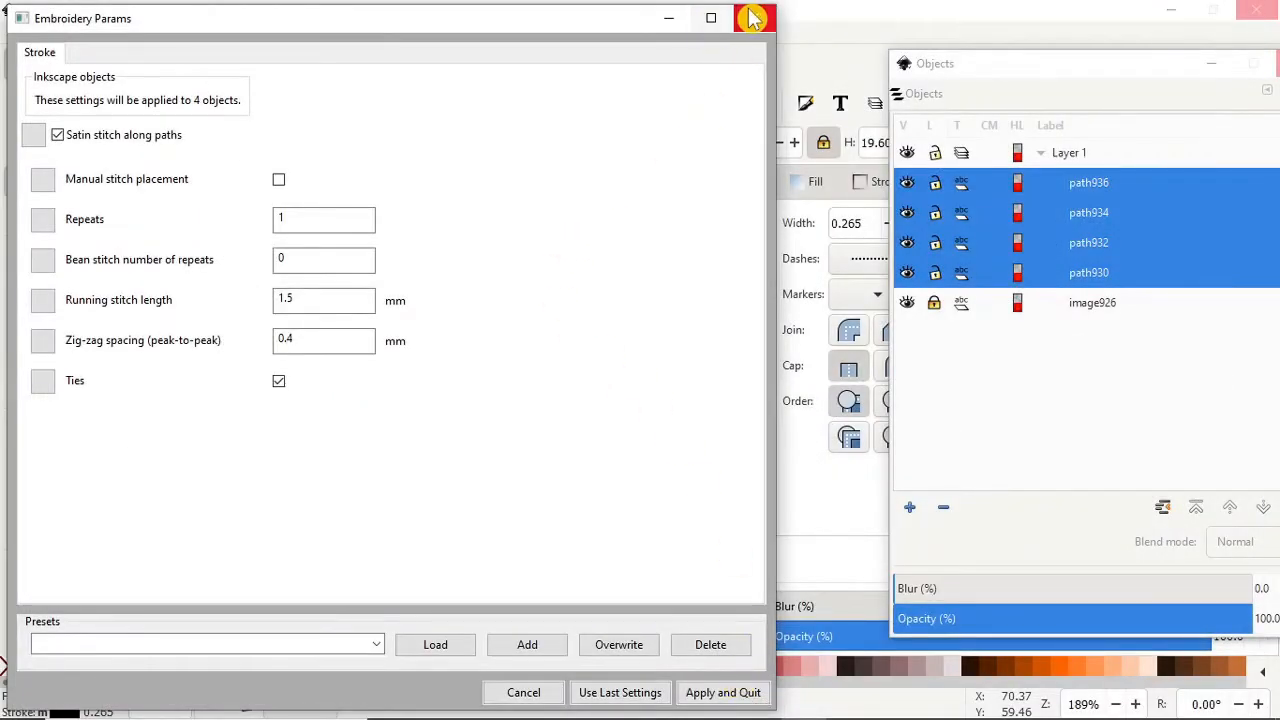
click(758, 21)
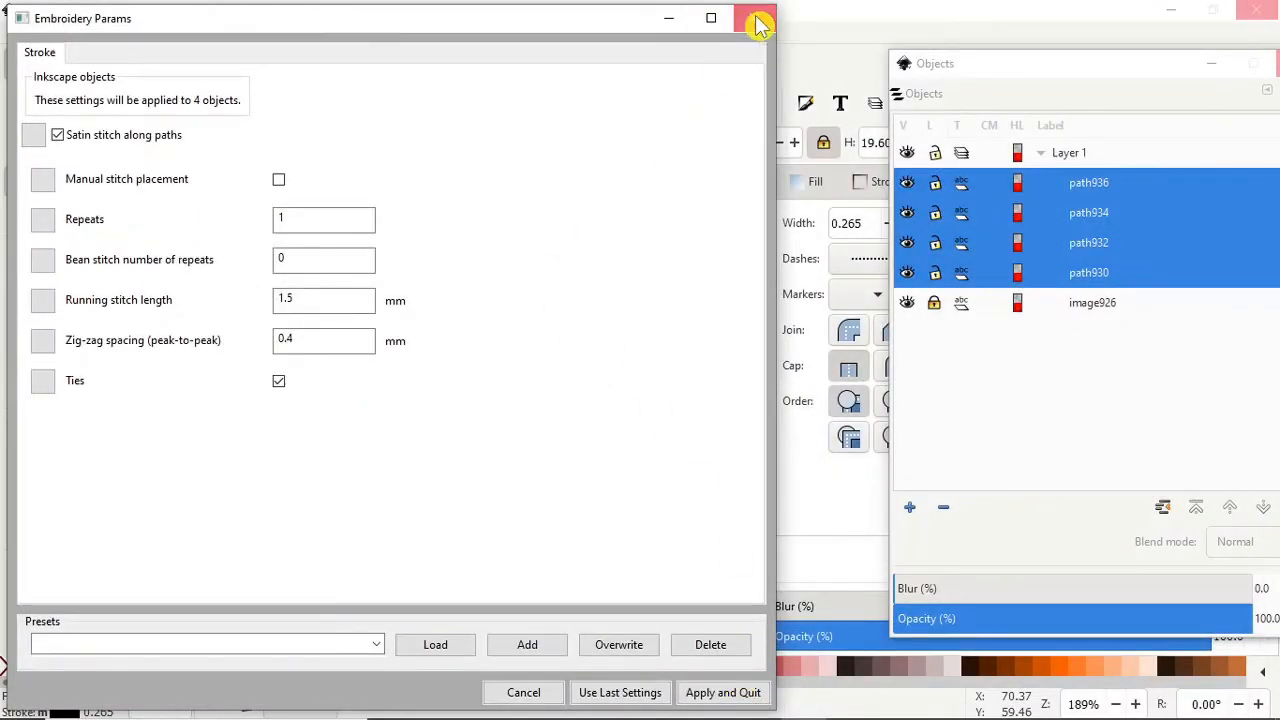
key(ctrl+a)
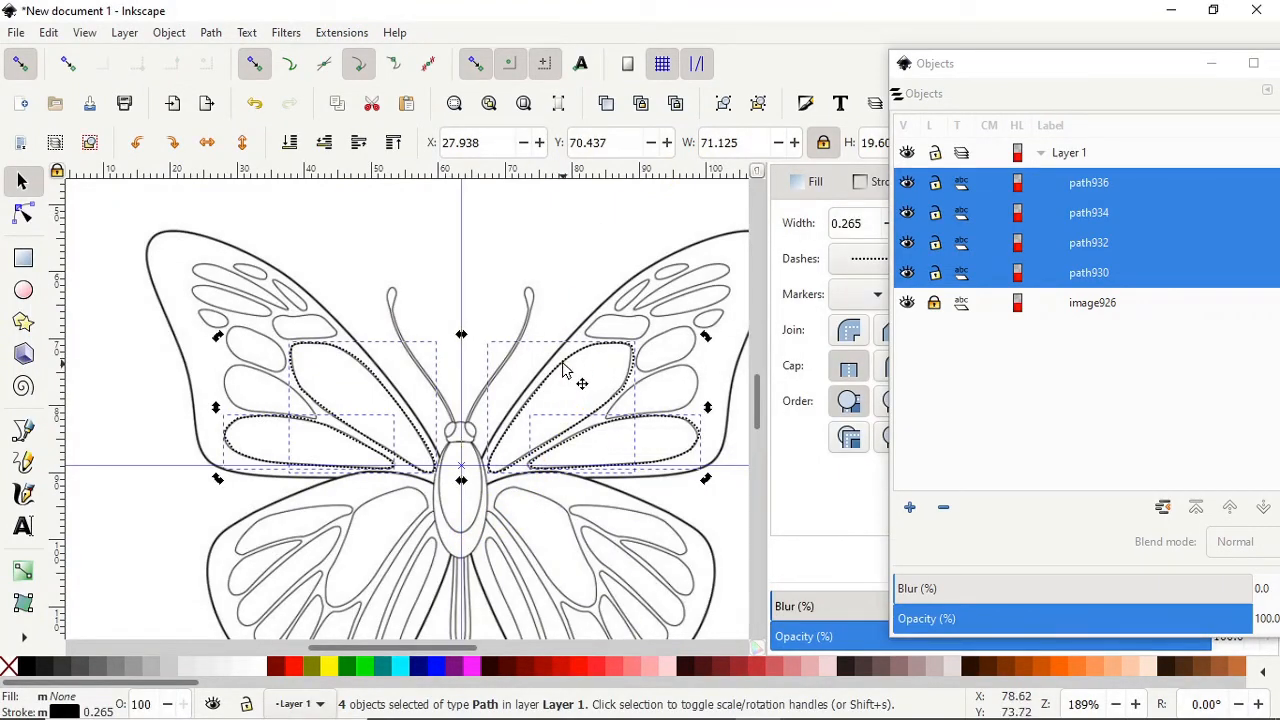
right_click(563, 371)
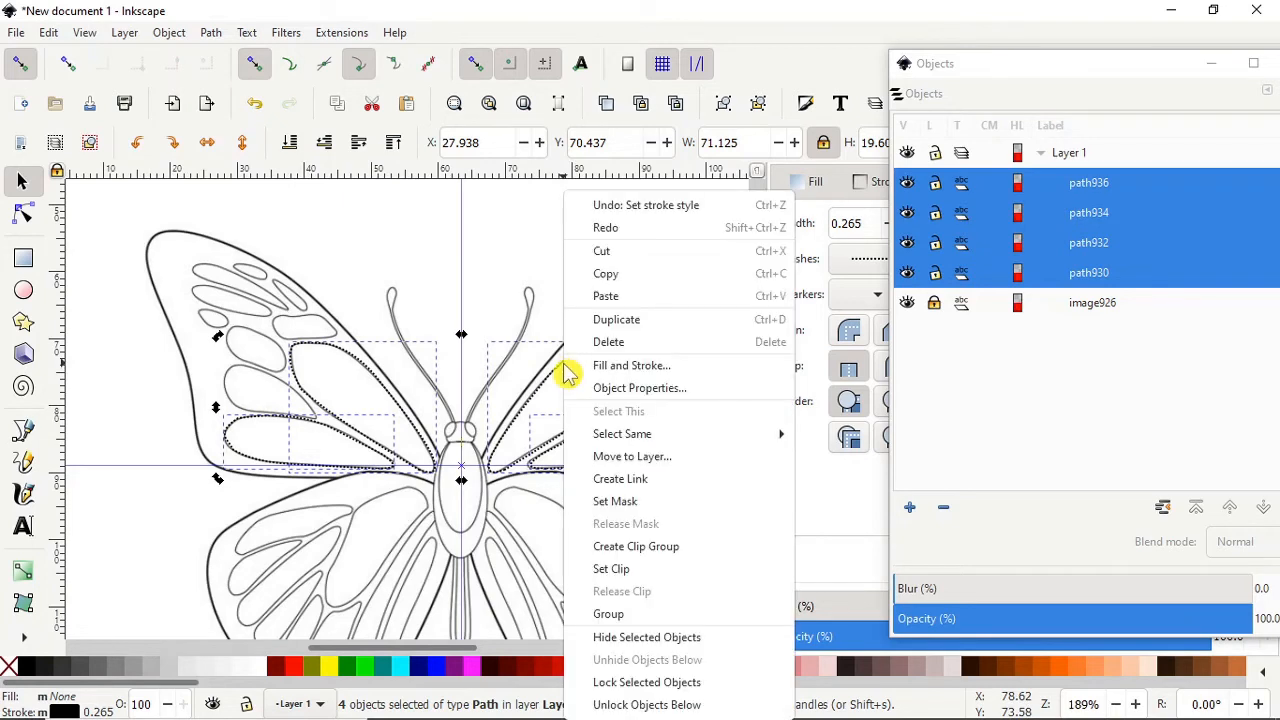
click(619, 326)
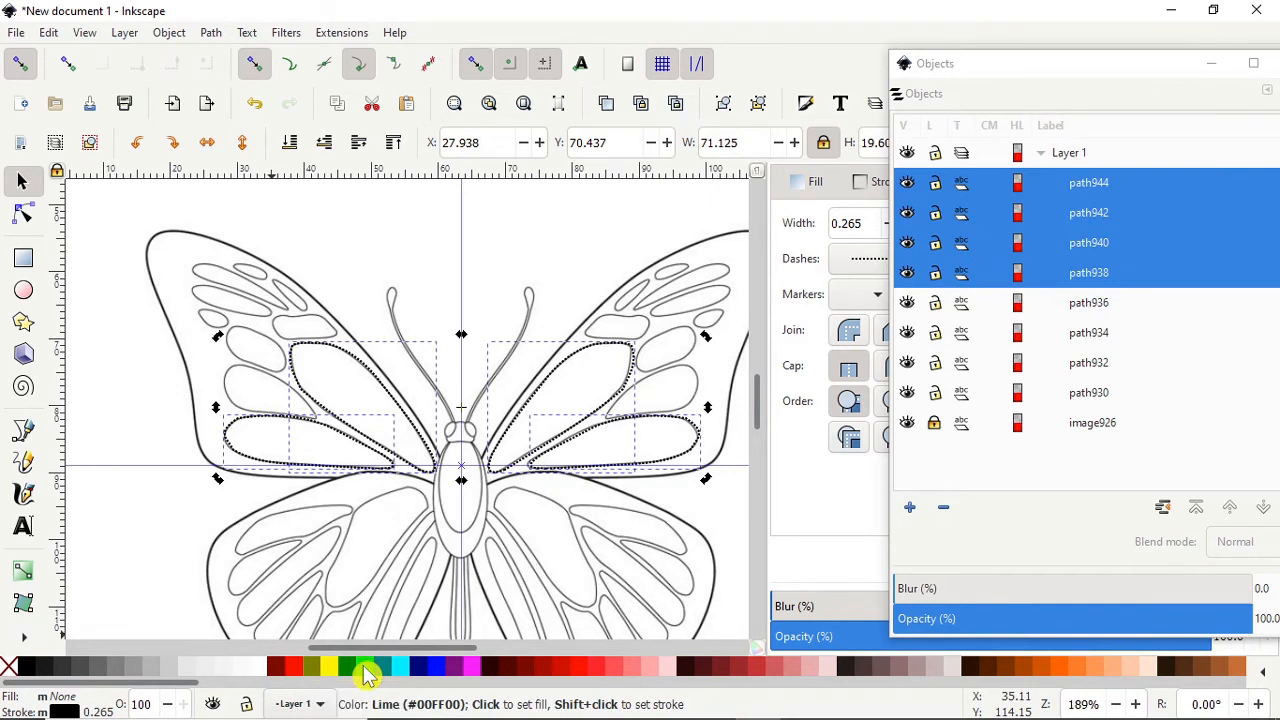
- Give the four duplicates a lime green fill with no stroke and move them down one place in the object order
click(367, 676)
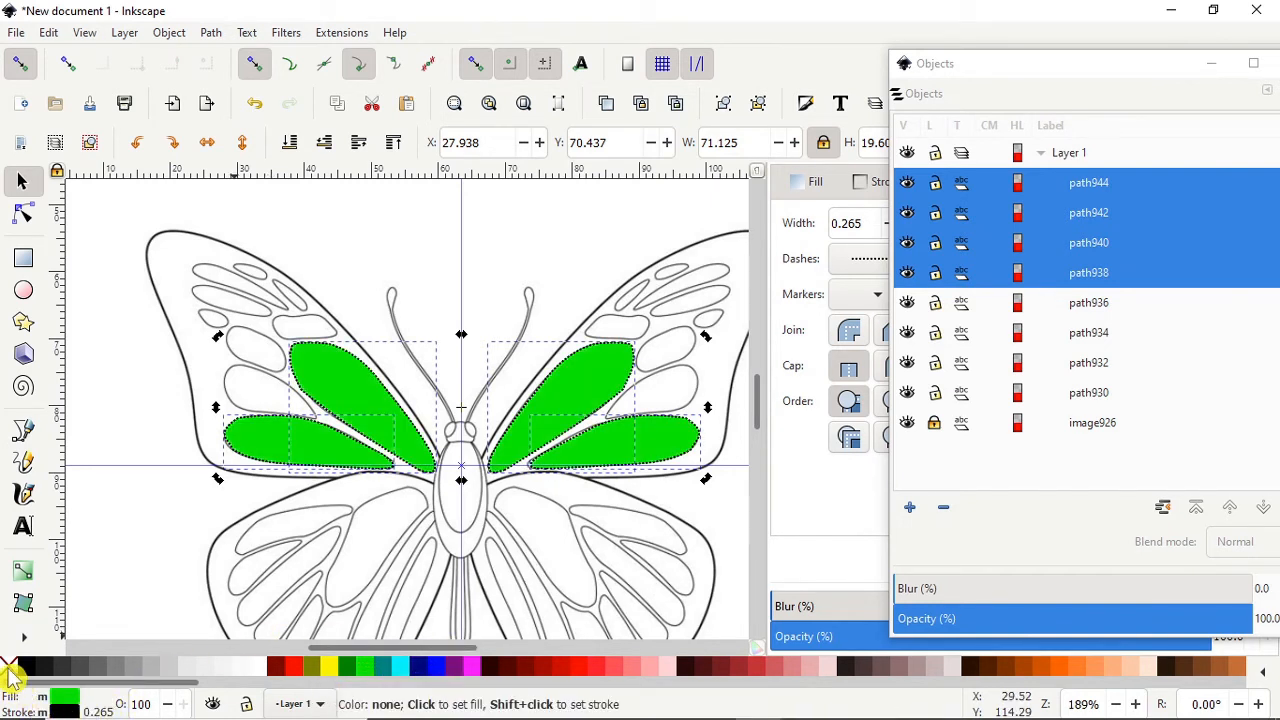
shift+click(9, 675)
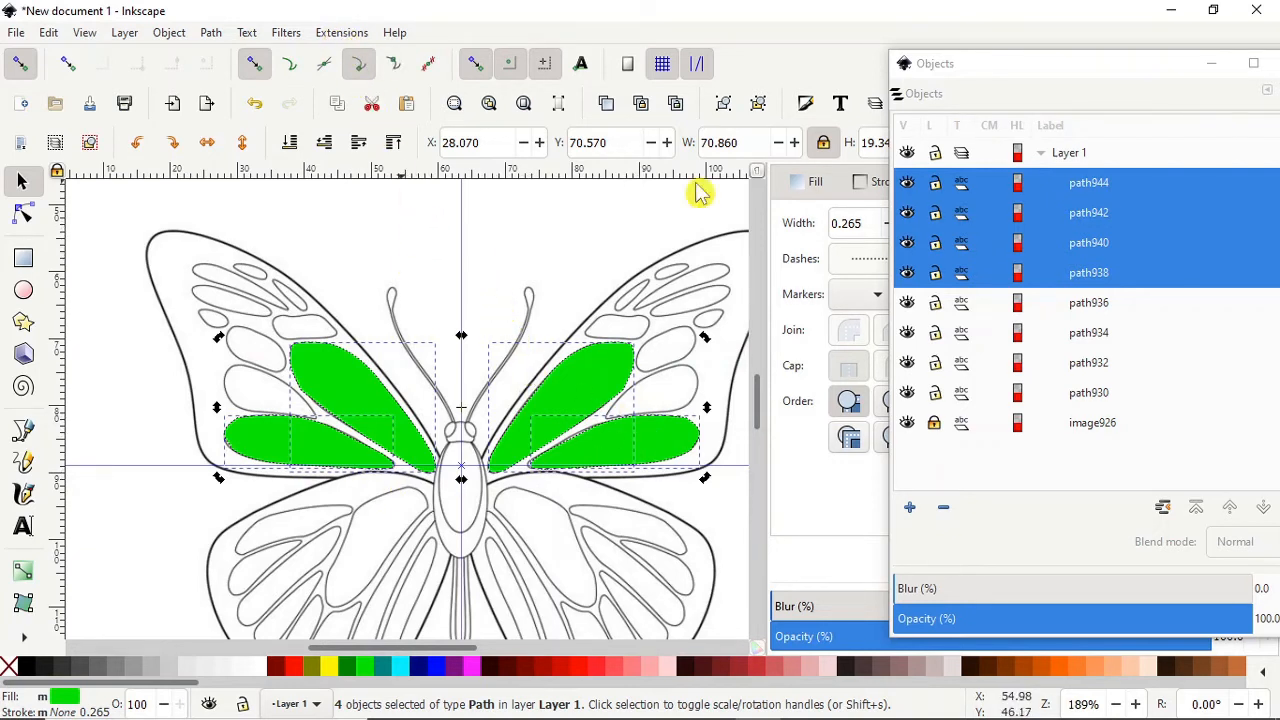
click(1264, 512)
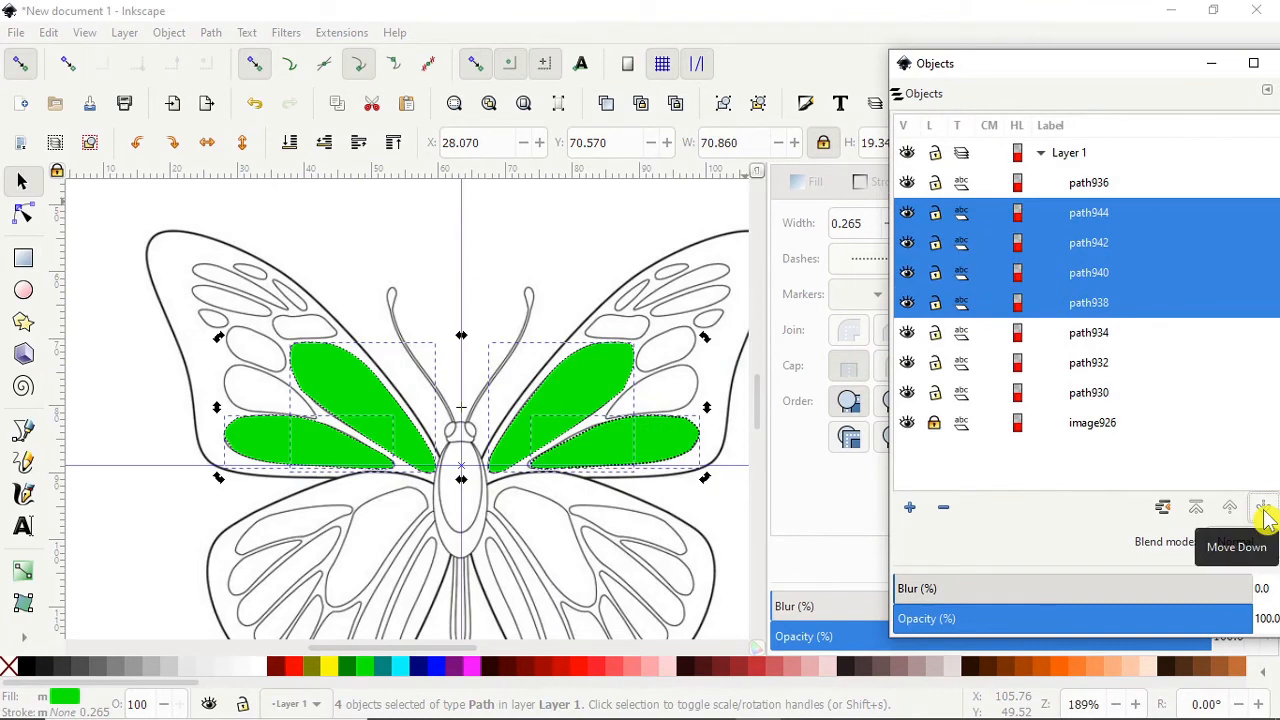
- Check the four green wing cell fills with Ink/Stitch's Troubleshoot Objects and dismiss its report
click(335, 36)
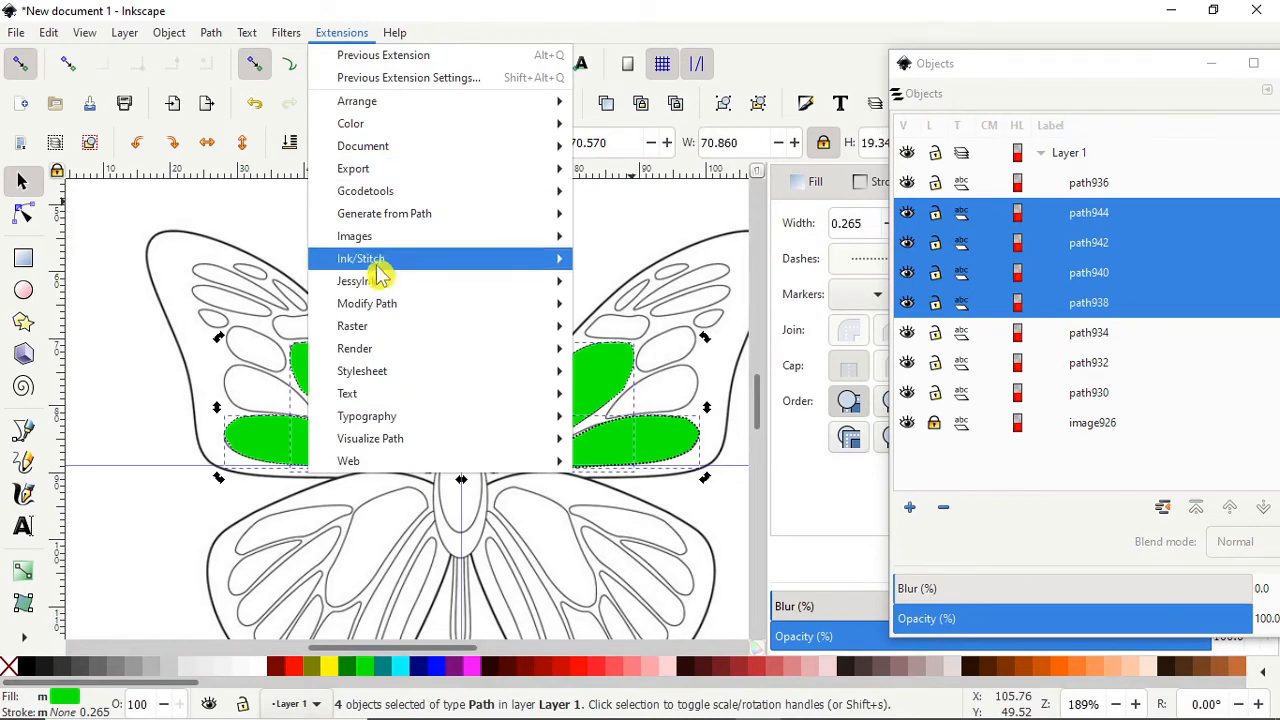
mouse_move(414, 266)
mouse_move(666, 424)
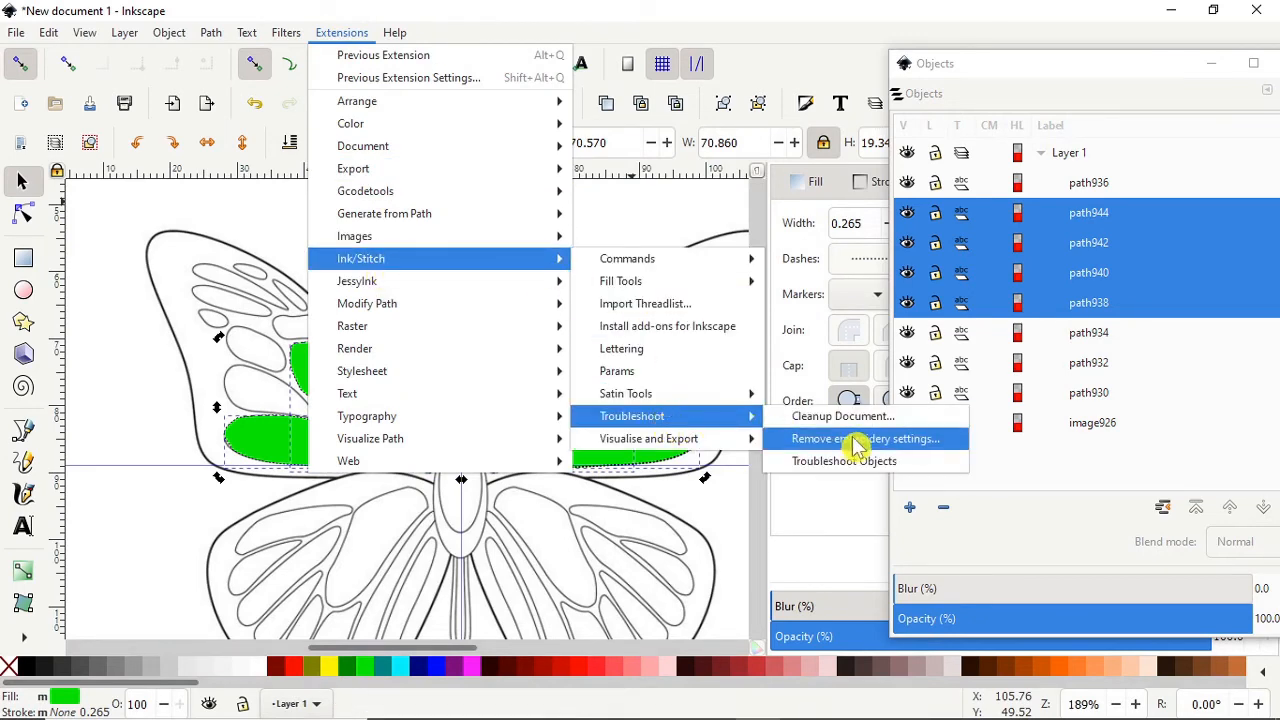
click(841, 464)
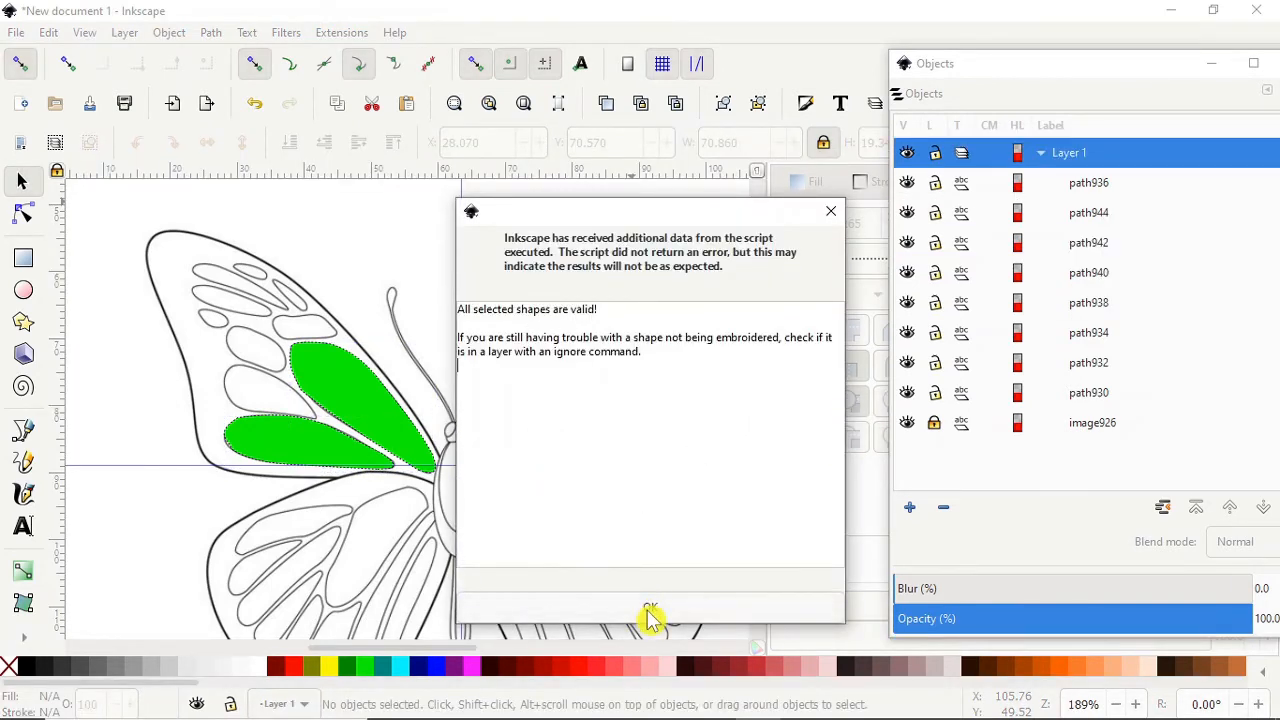
click(650, 610)
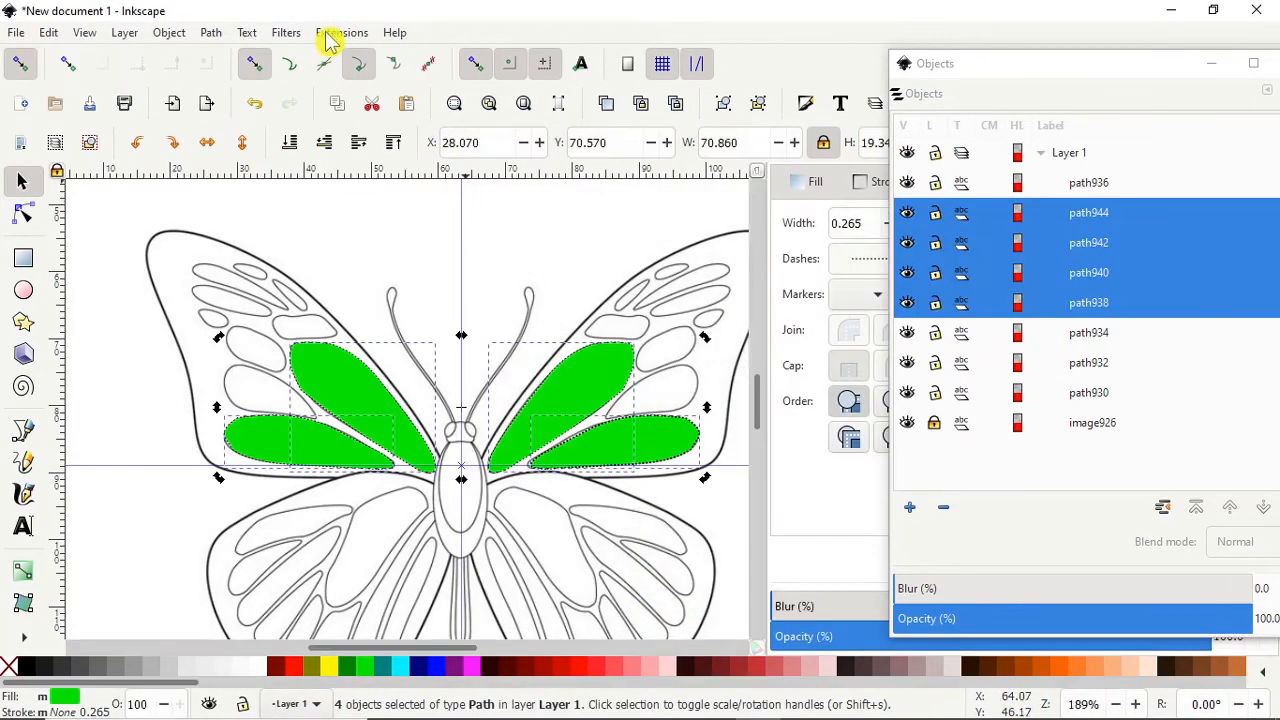
- Open the Ink/Stitch Params for the four green fills, watch the fill stitch simulation, and cancel the dialog
click(335, 33)
mouse_move(362, 262)
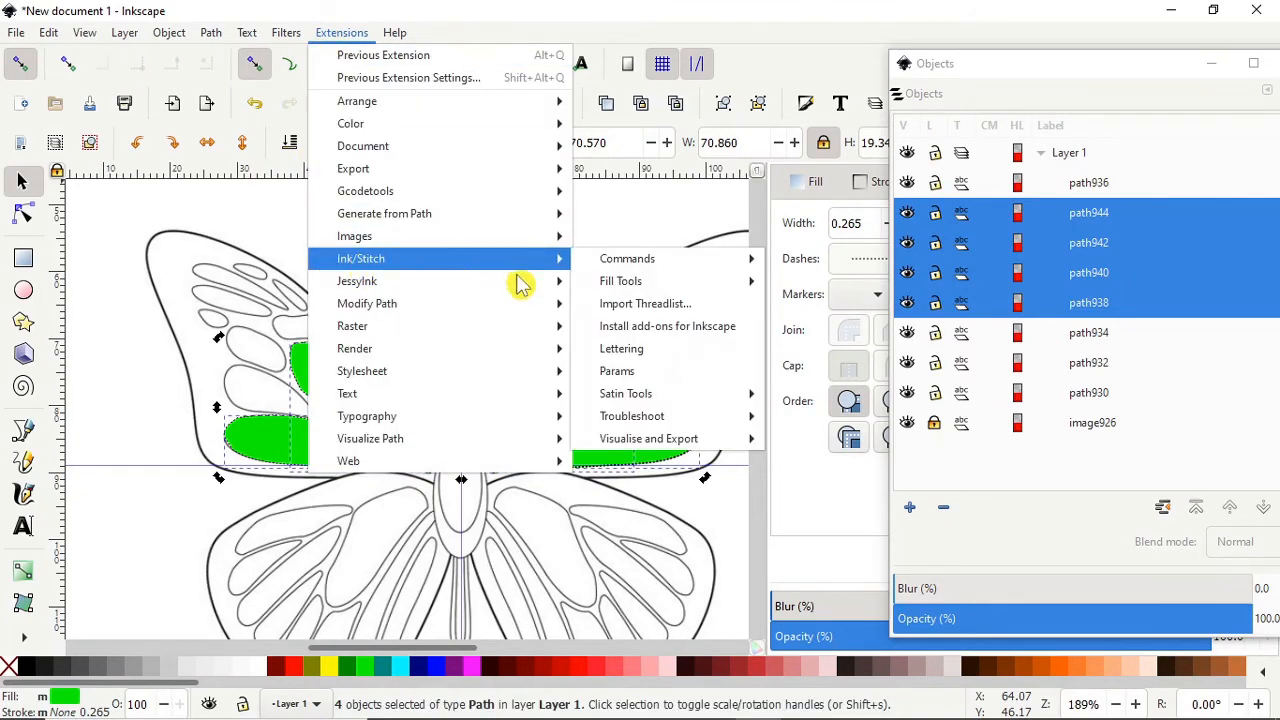
click(636, 380)
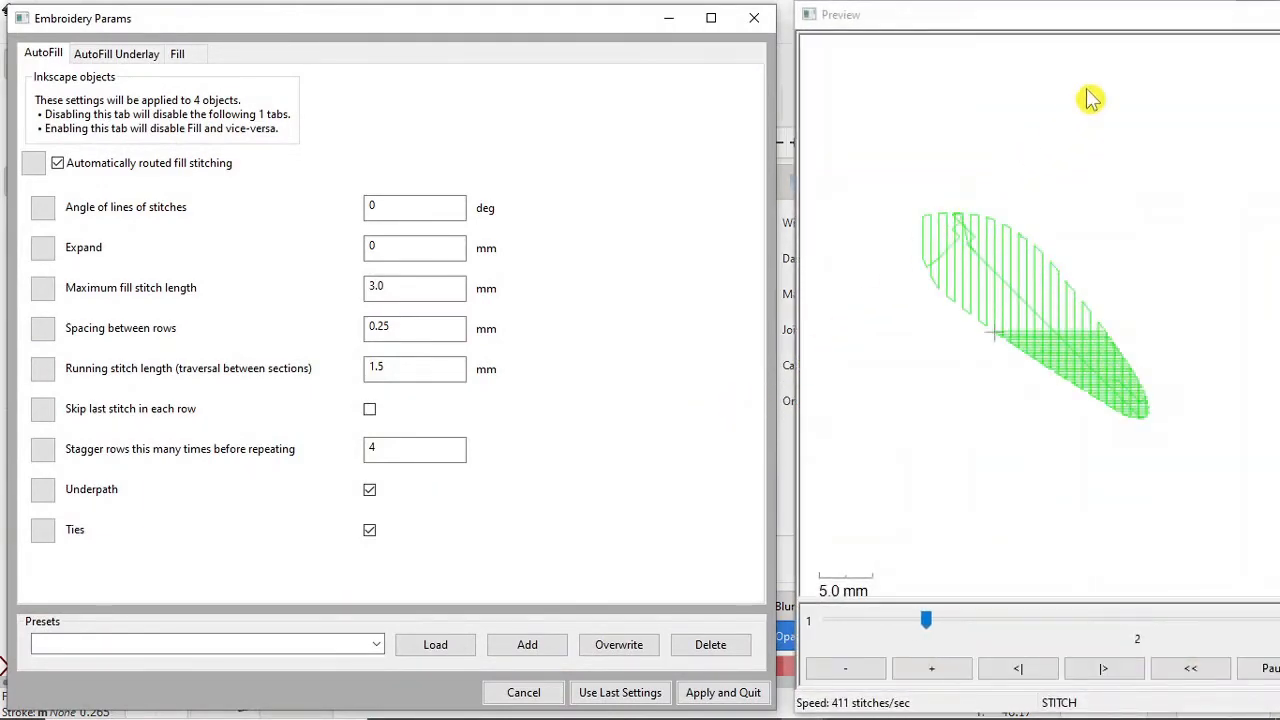
drag(1133, 22, 551, 14)
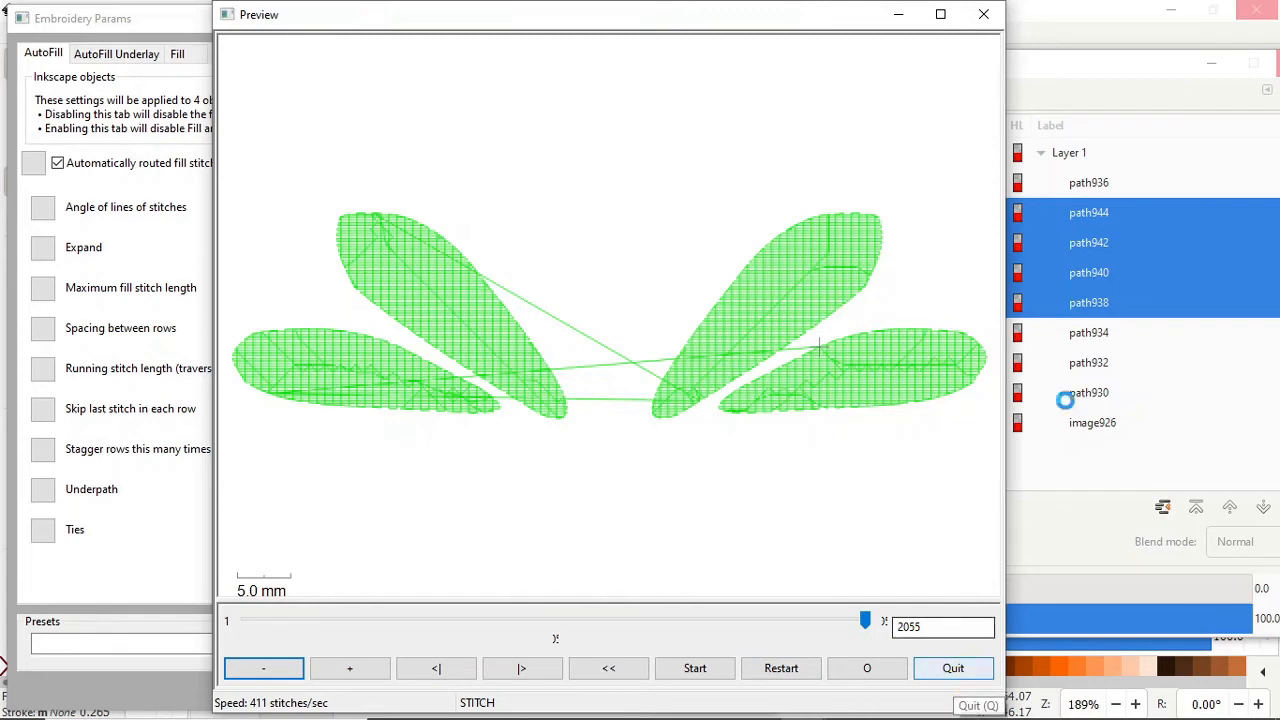
click(955, 670)
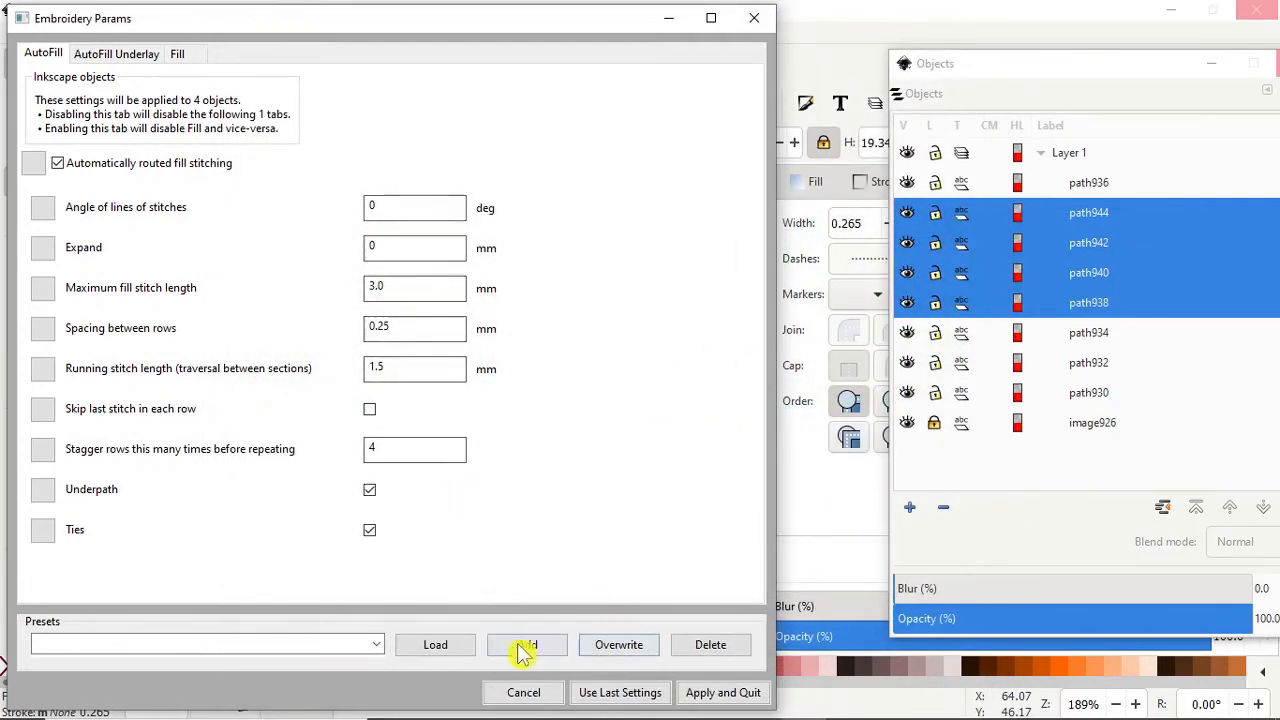
click(522, 693)
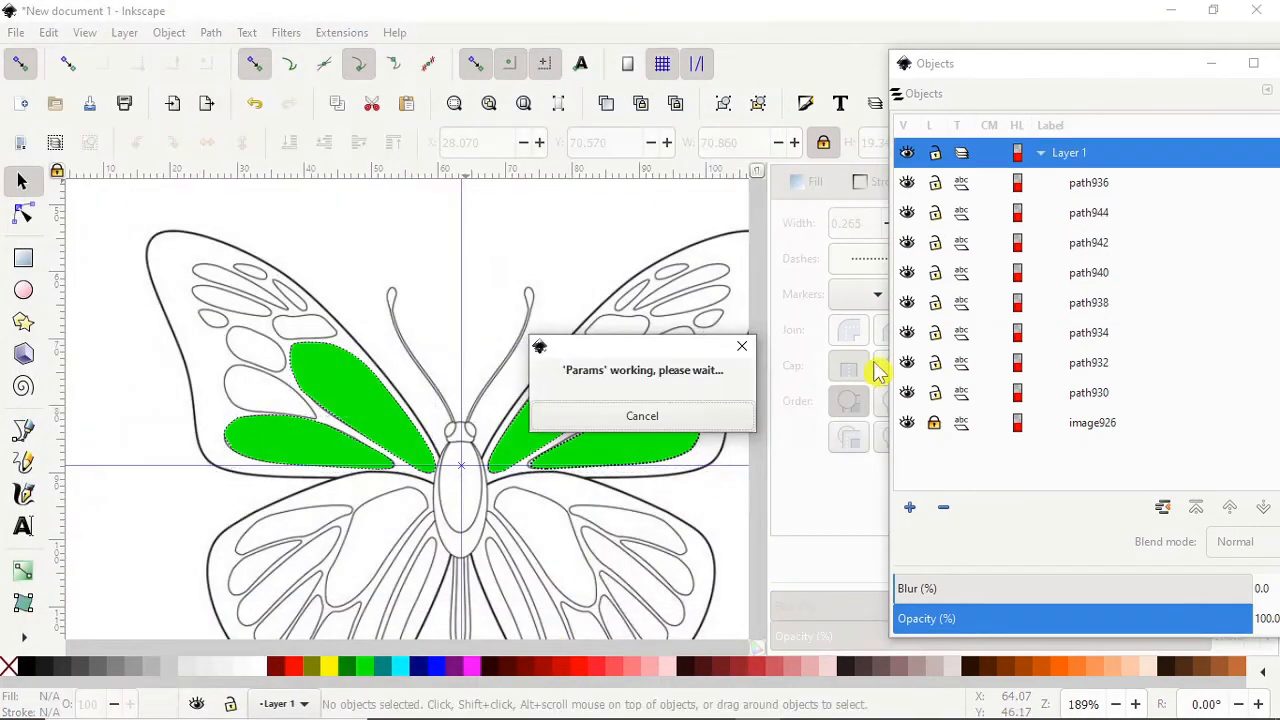
- Preview the stitching of all eight fill and outline paths together in Ink/Stitch Params, then close it and deselect everything
click(1076, 183)
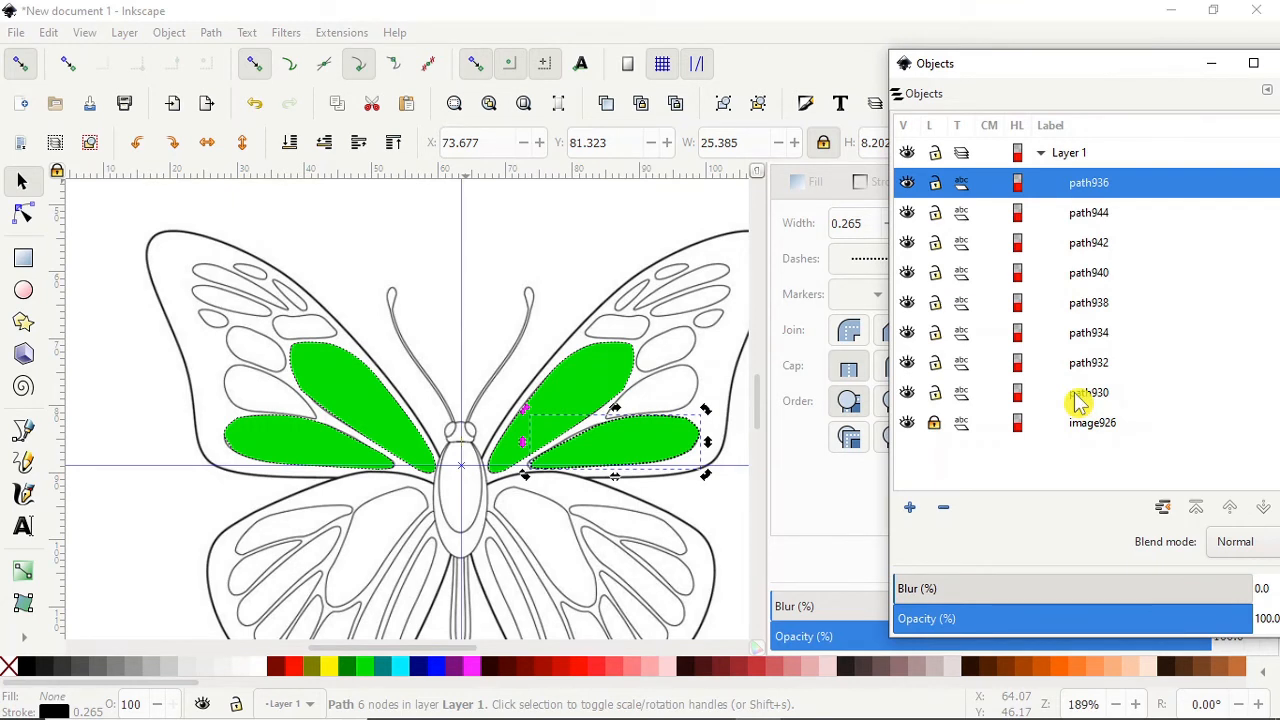
shift+click(1078, 398)
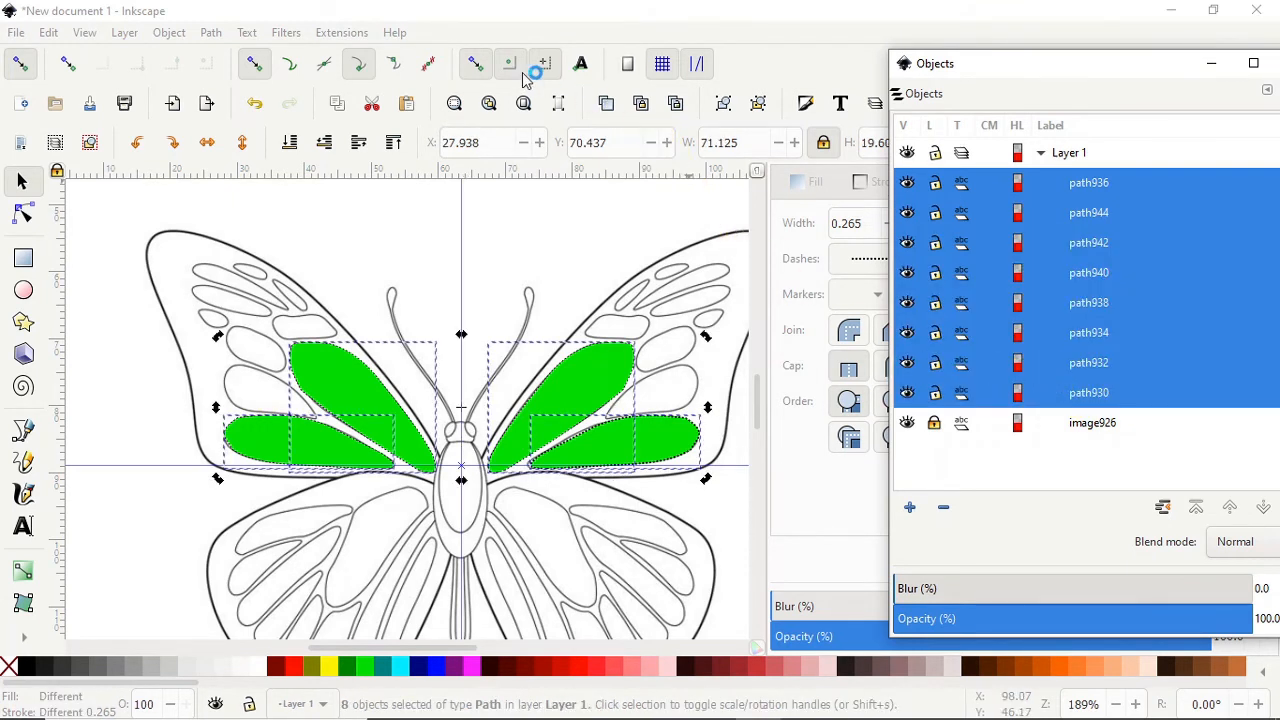
click(325, 32)
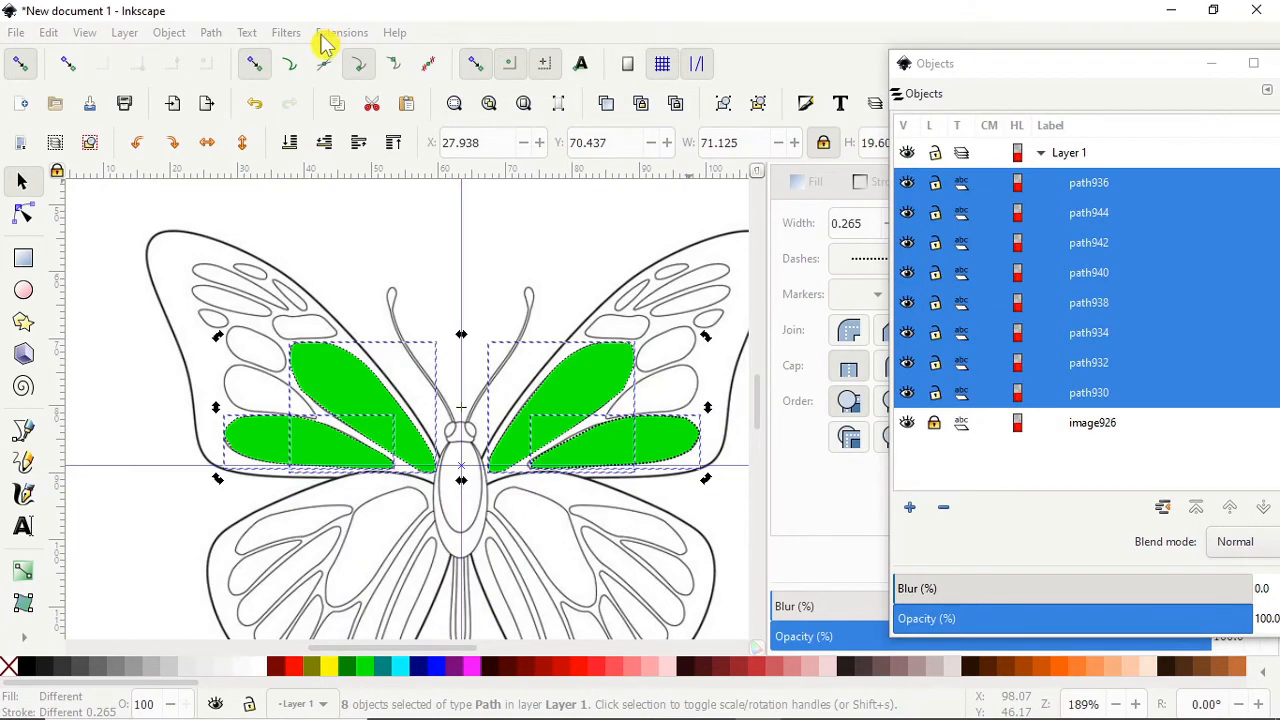
mouse_move(445, 266)
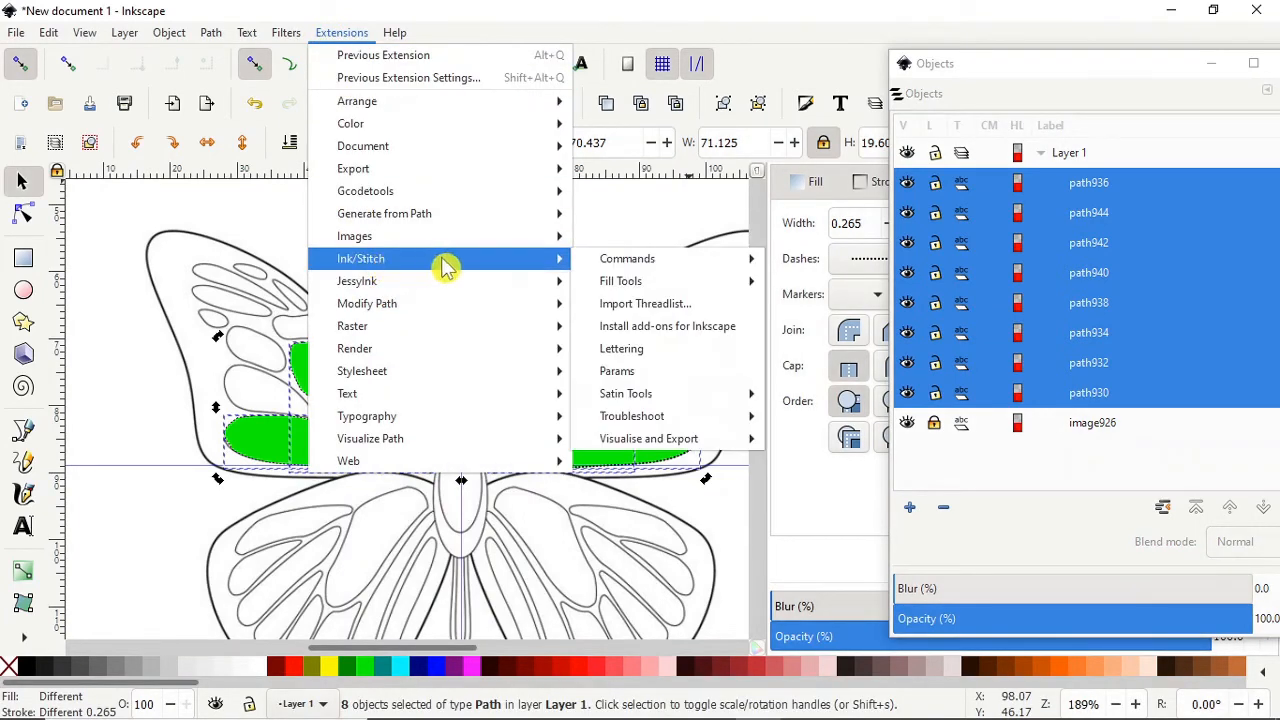
click(617, 371)
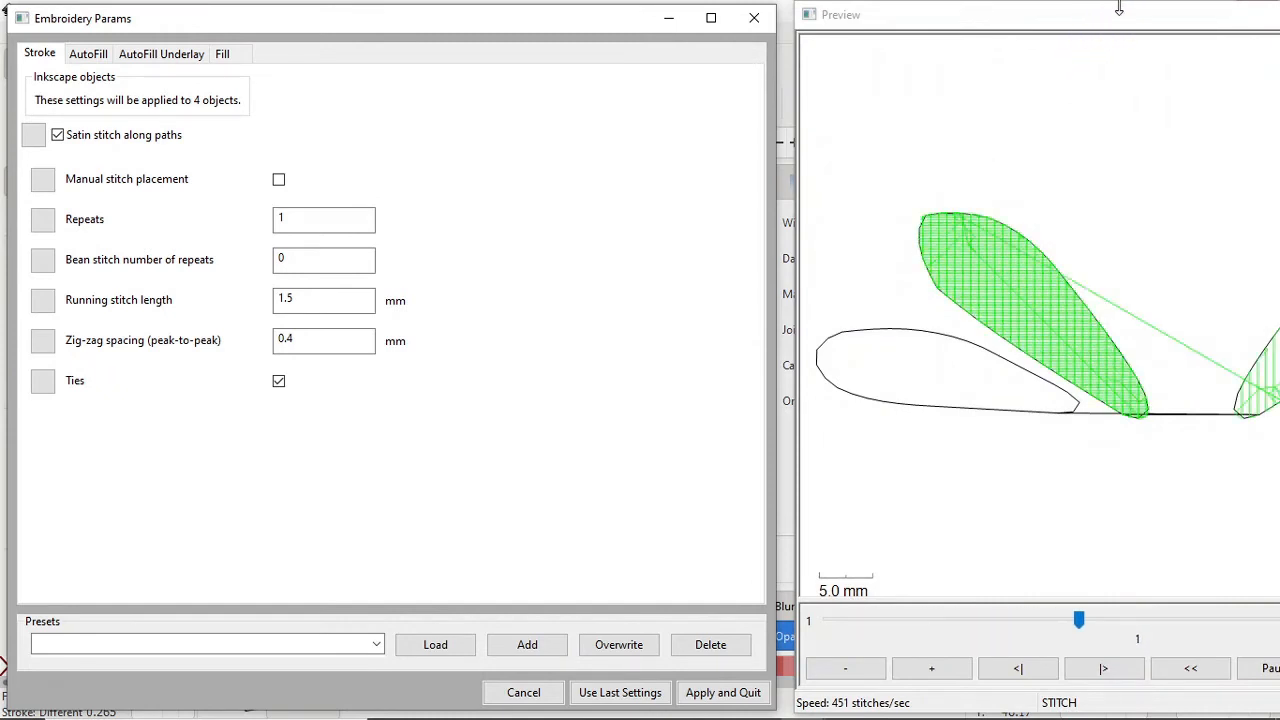
drag(1121, 18, 741, 24)
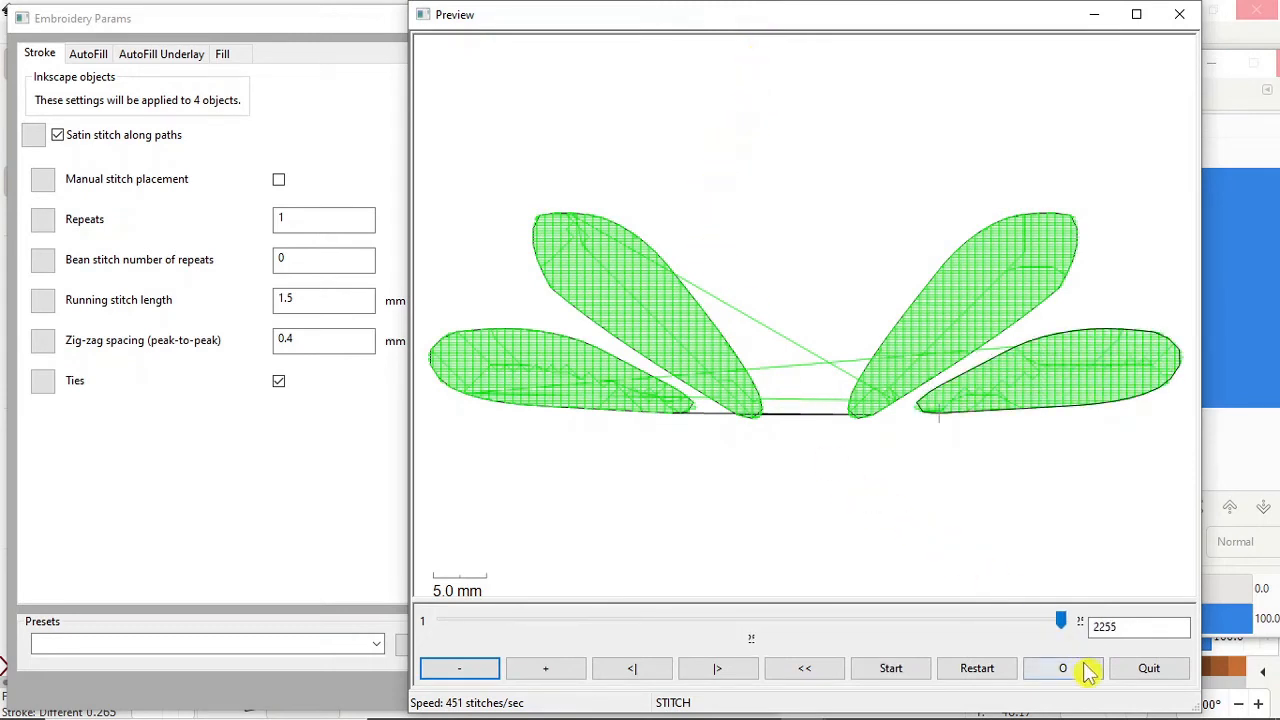
click(1148, 678)
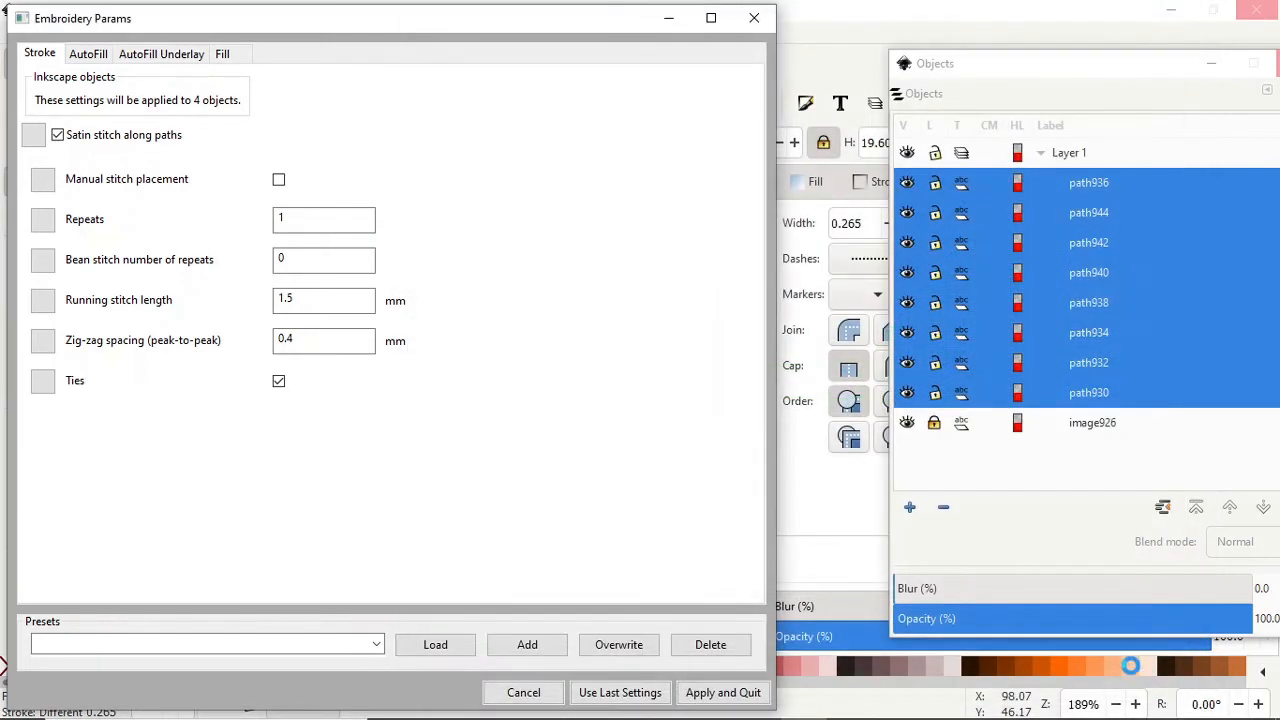
click(755, 25)
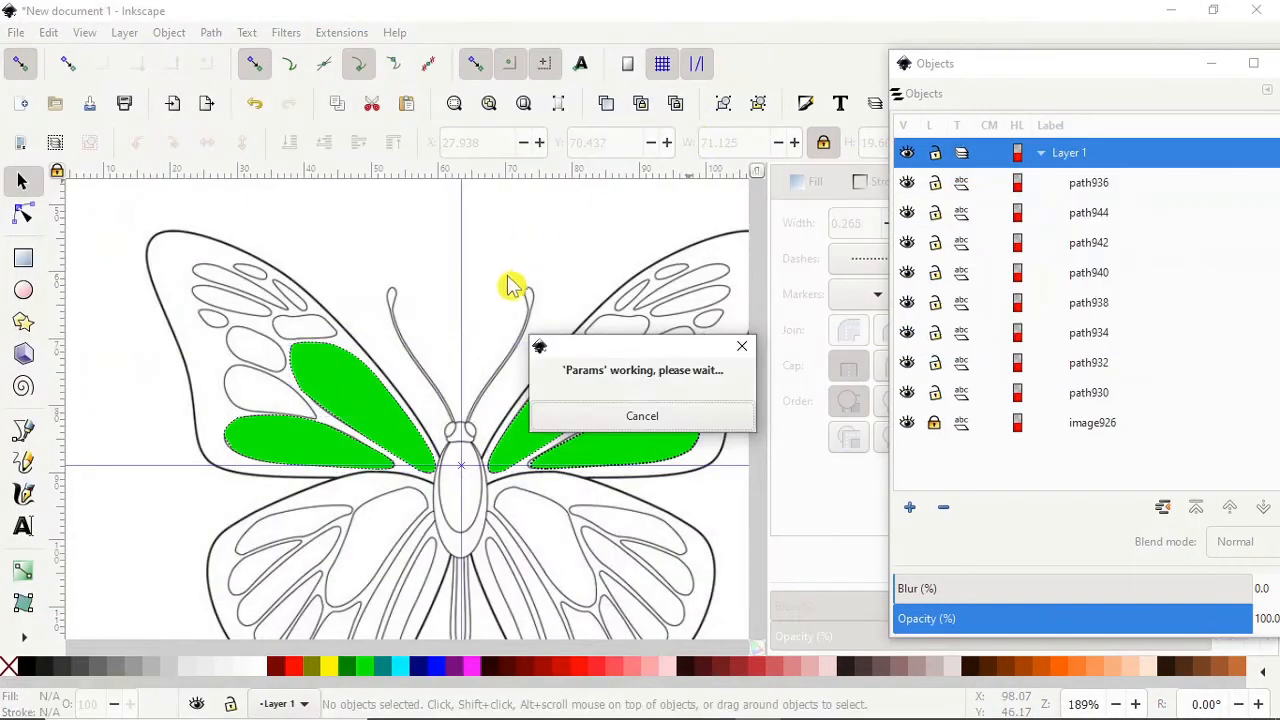
key(ctrl+a)
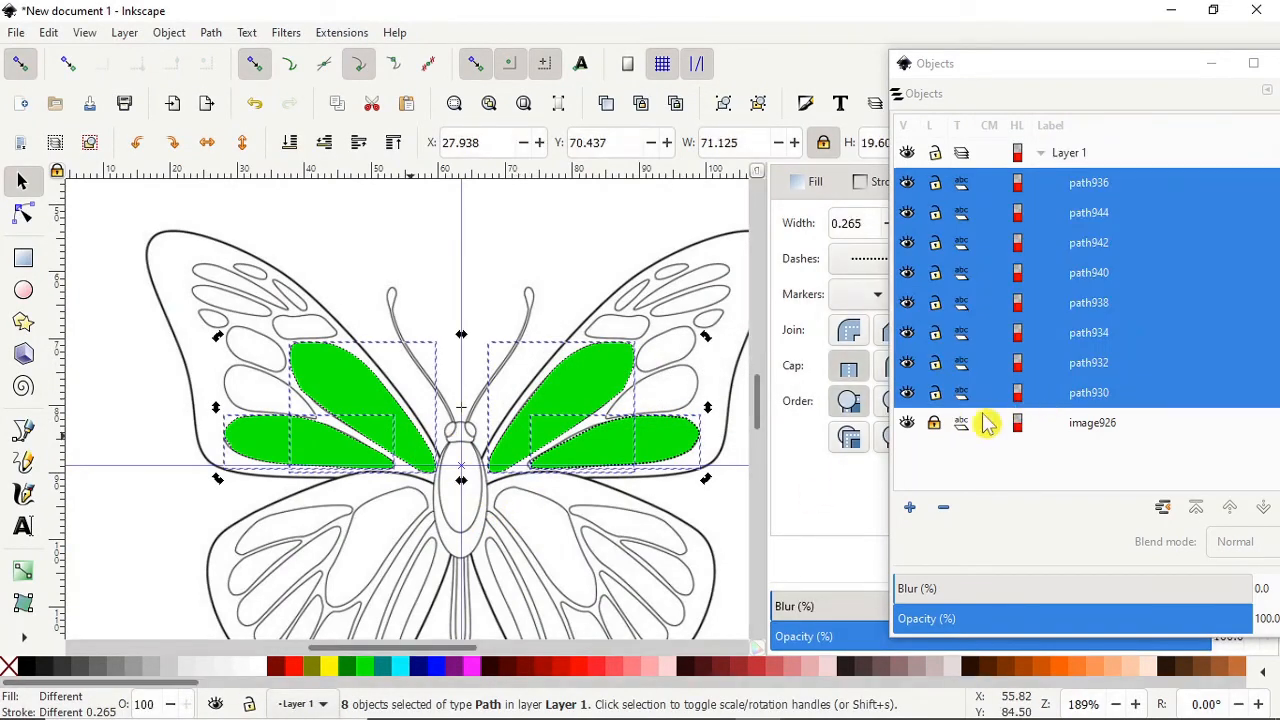
click(374, 254)
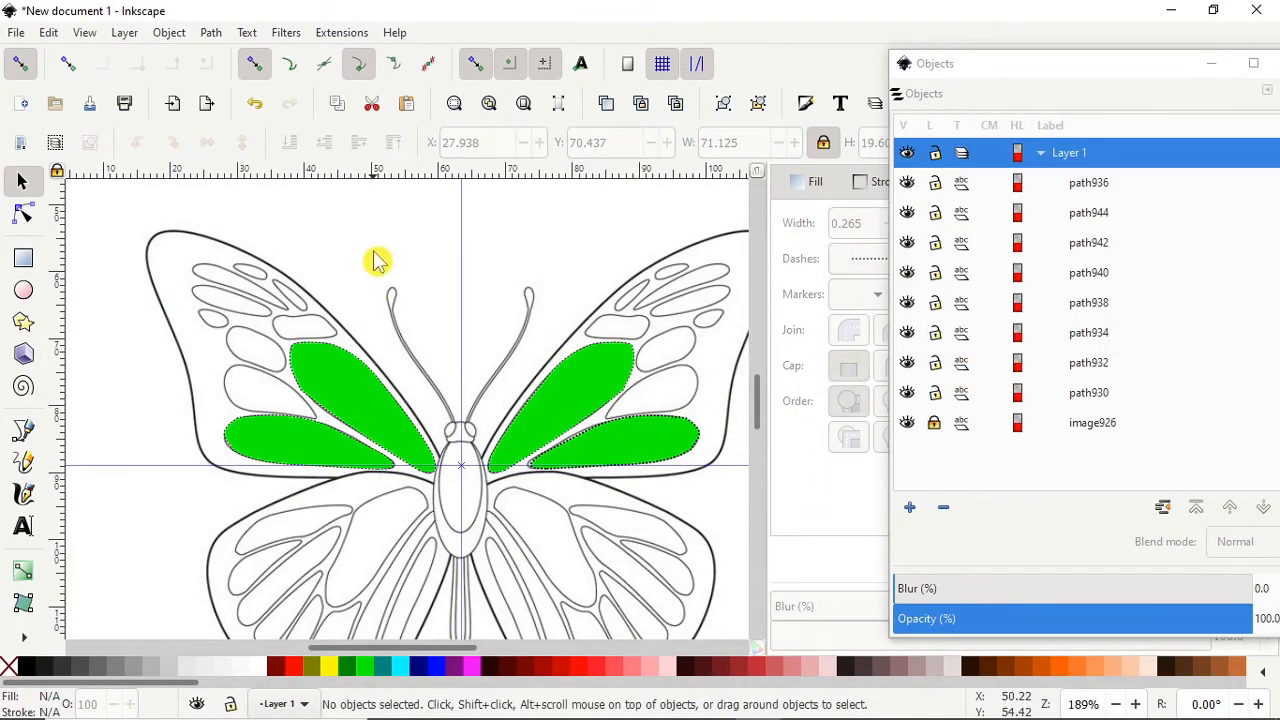
- Raise the outline paths path930, path932 and path934 one by one to the top of Layer 1, above the green fills
click(1087, 393)
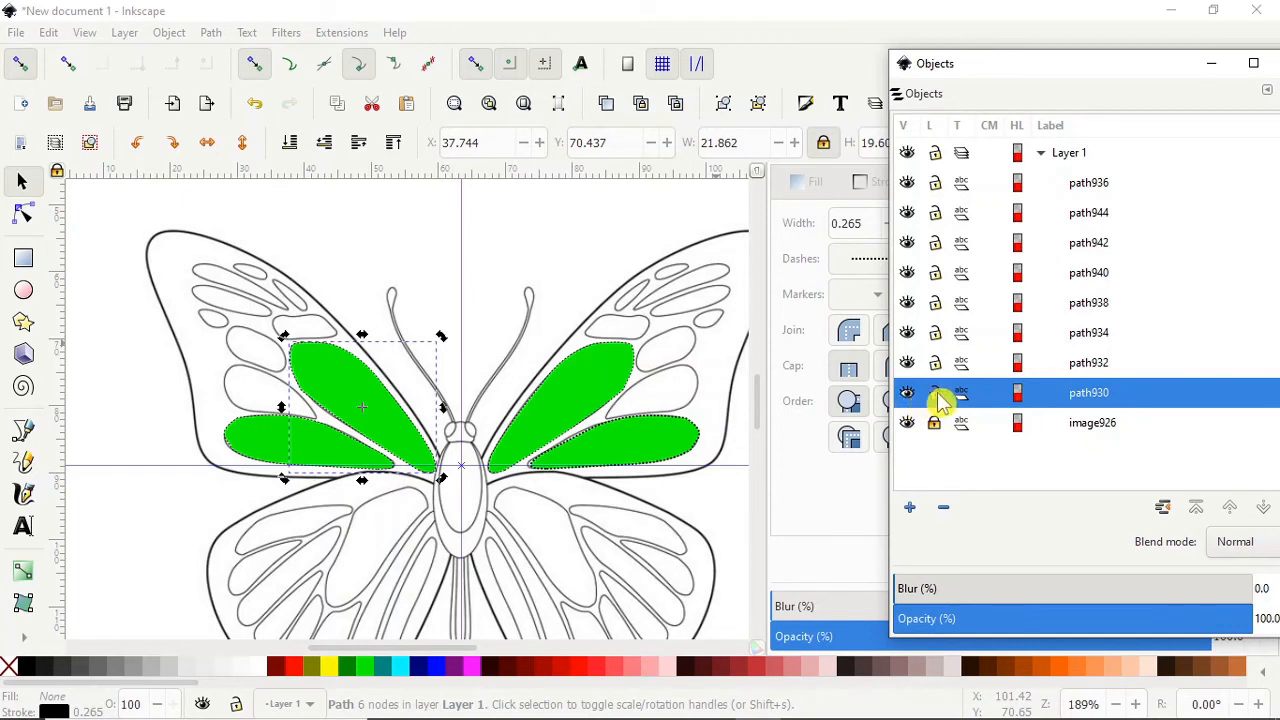
click(1200, 514)
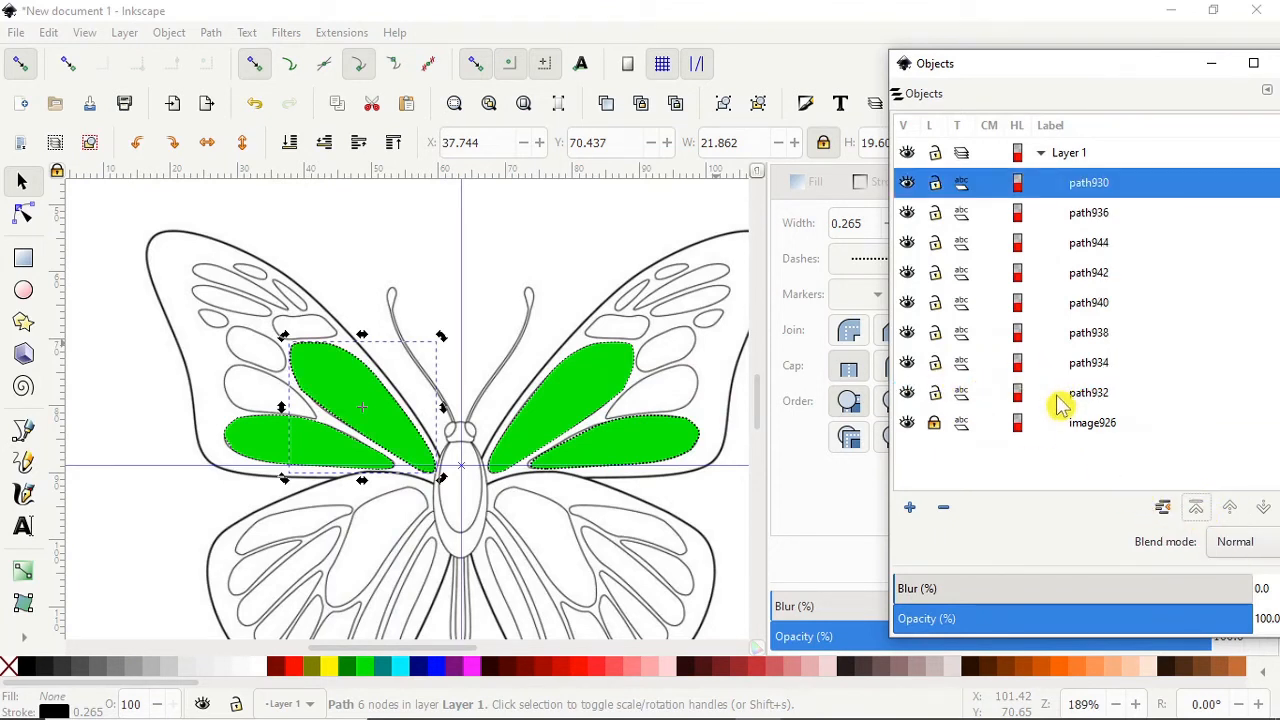
click(1055, 396)
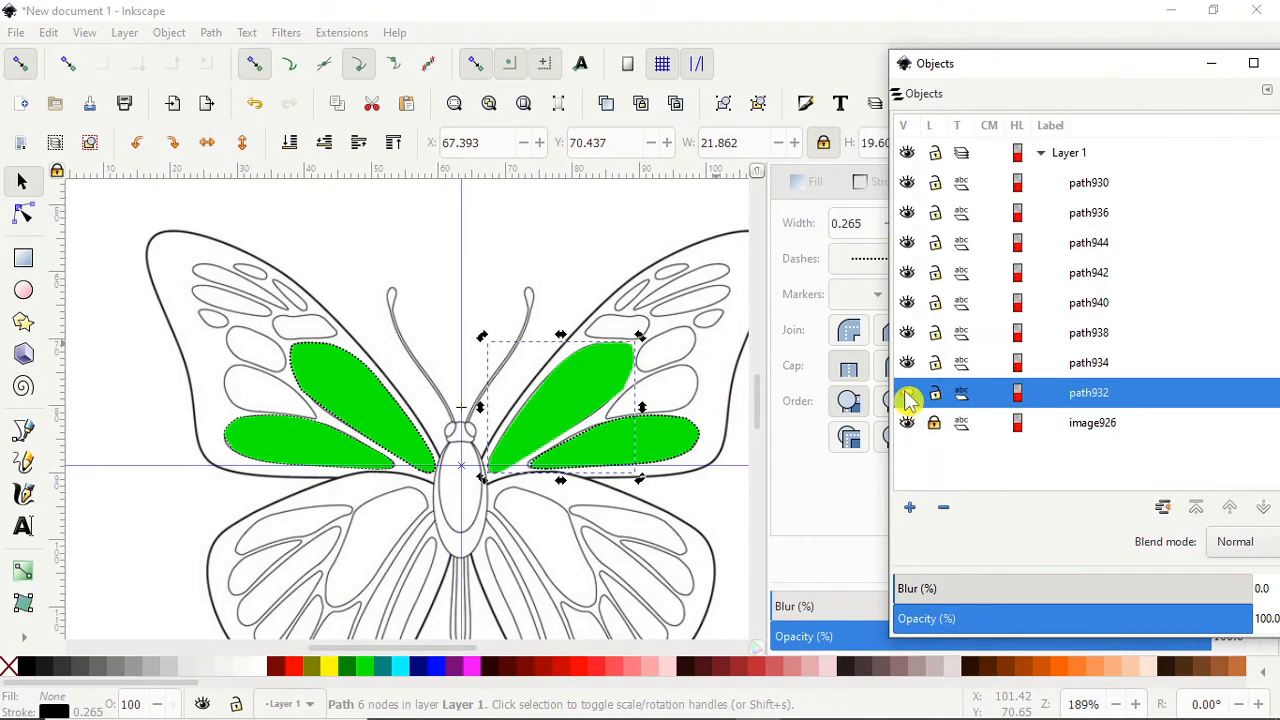
click(1198, 510)
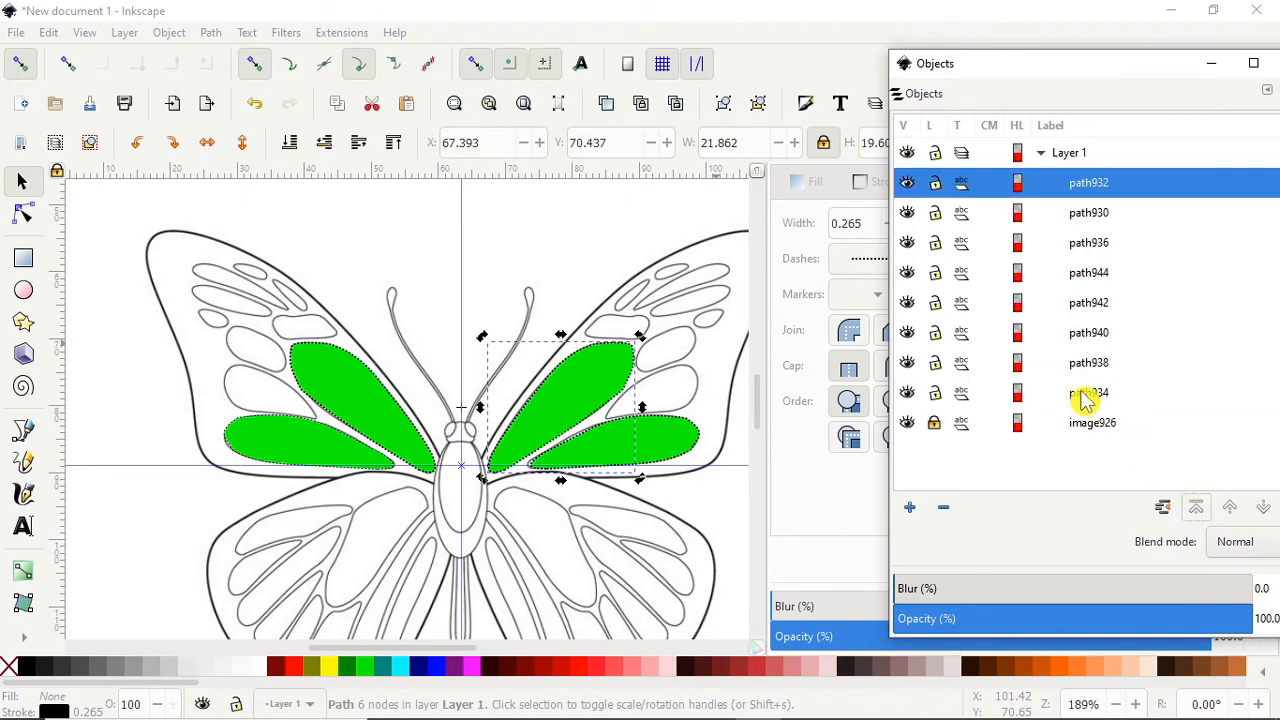
click(1087, 399)
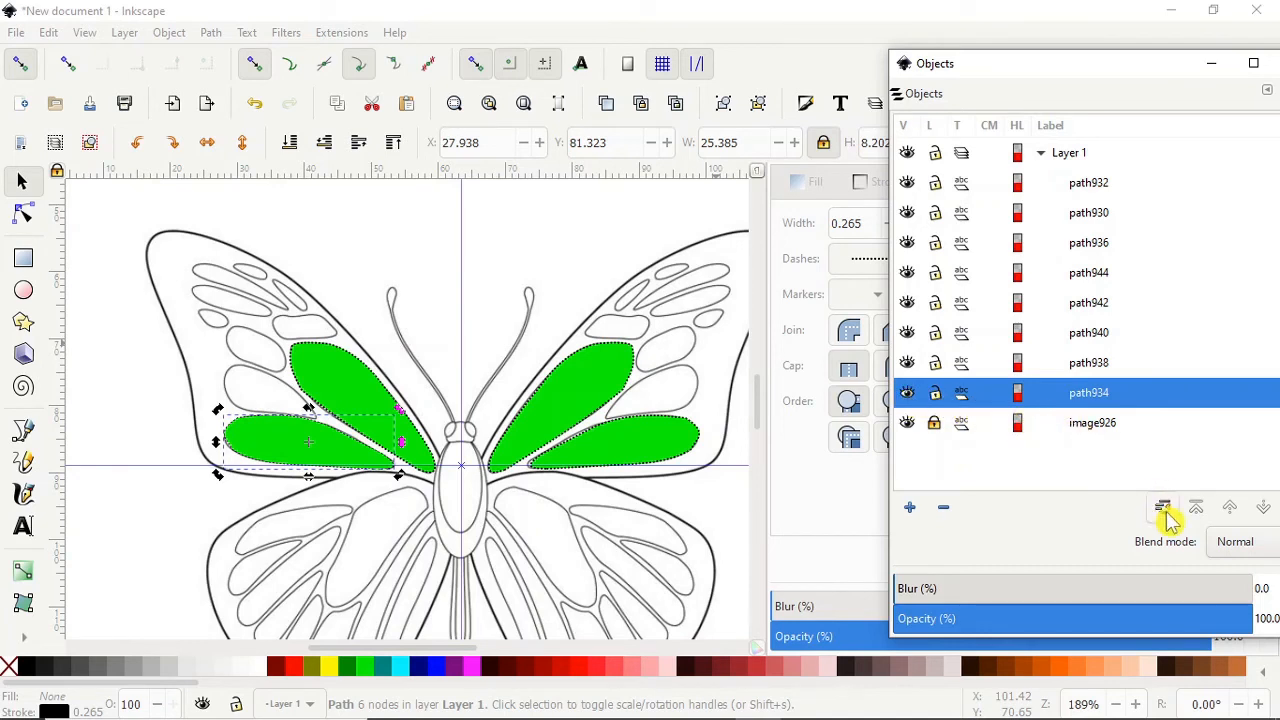
click(1197, 508)
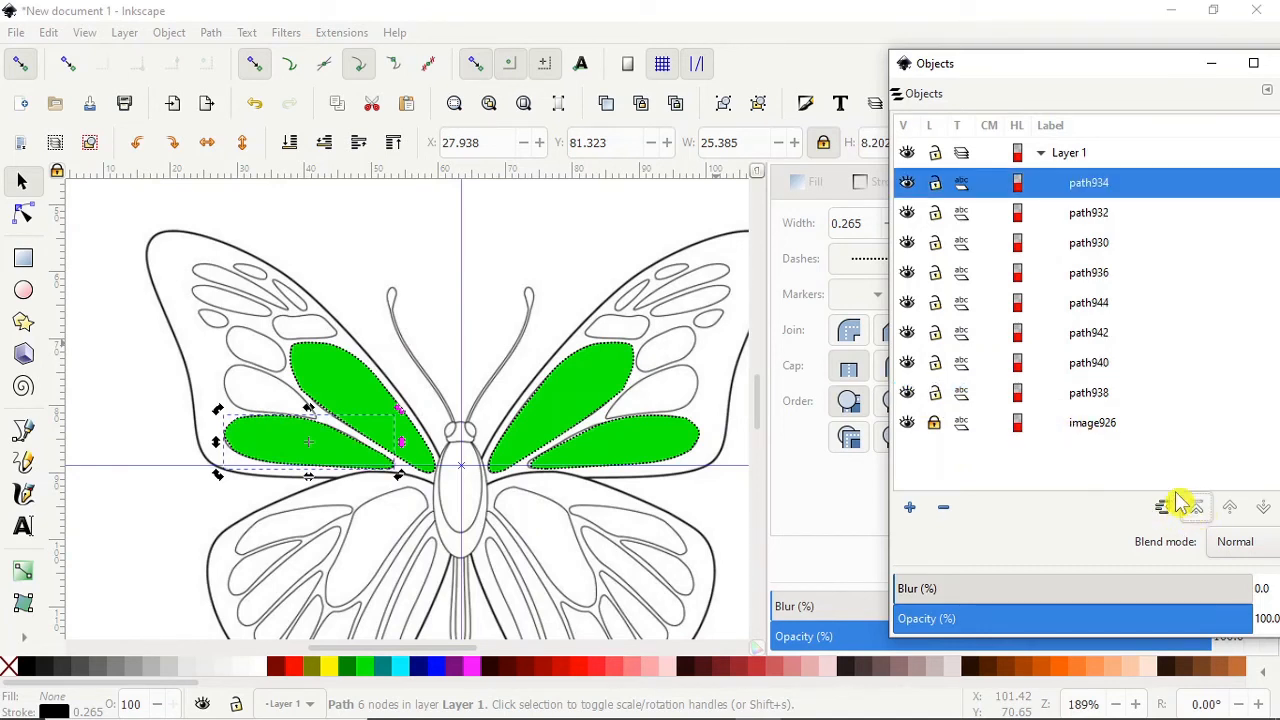
- Hide and reshow the green fills path938, path940, path942 and path944 one by one to identify which wing cell each one is
click(988, 400)
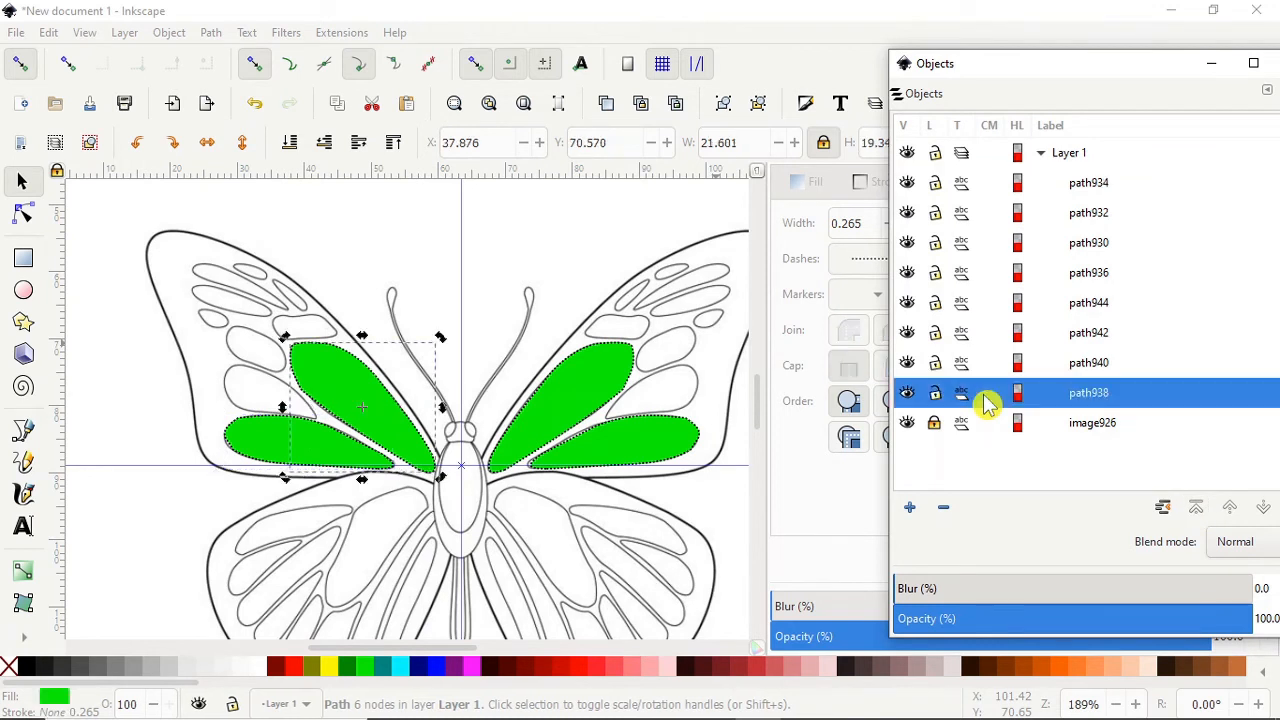
click(907, 394)
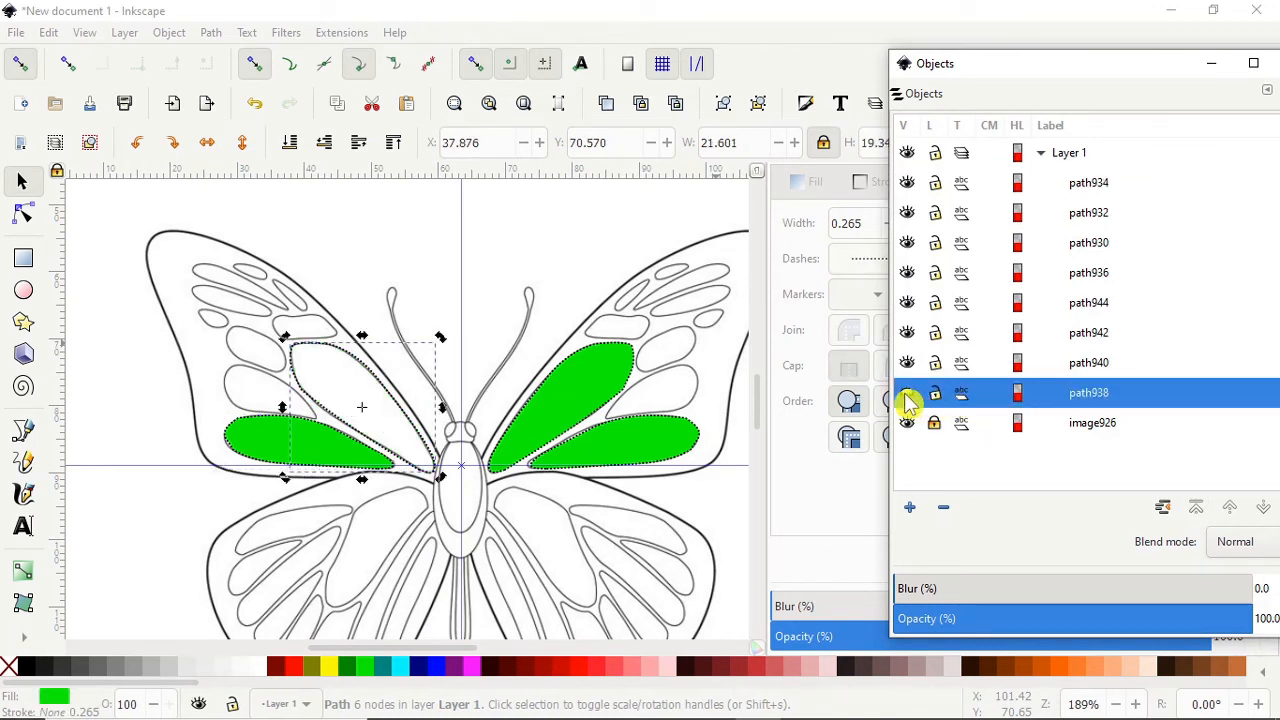
click(907, 395)
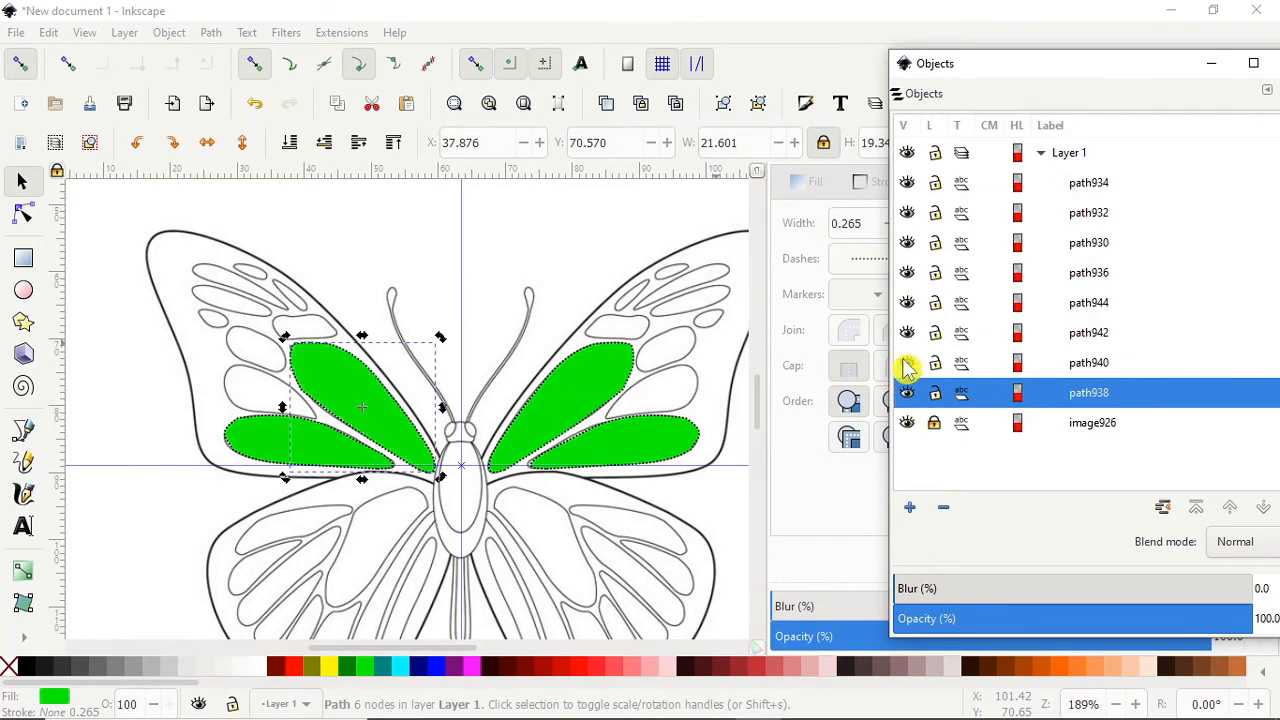
click(907, 364)
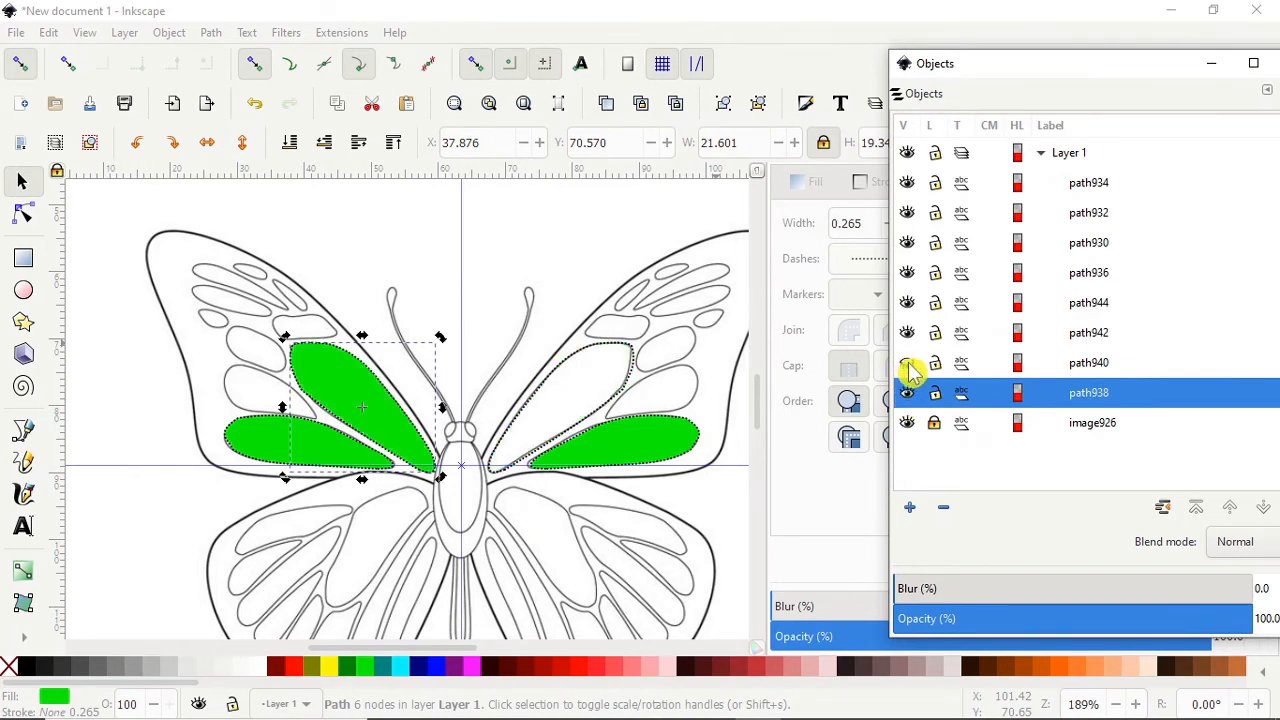
click(908, 365)
click(907, 334)
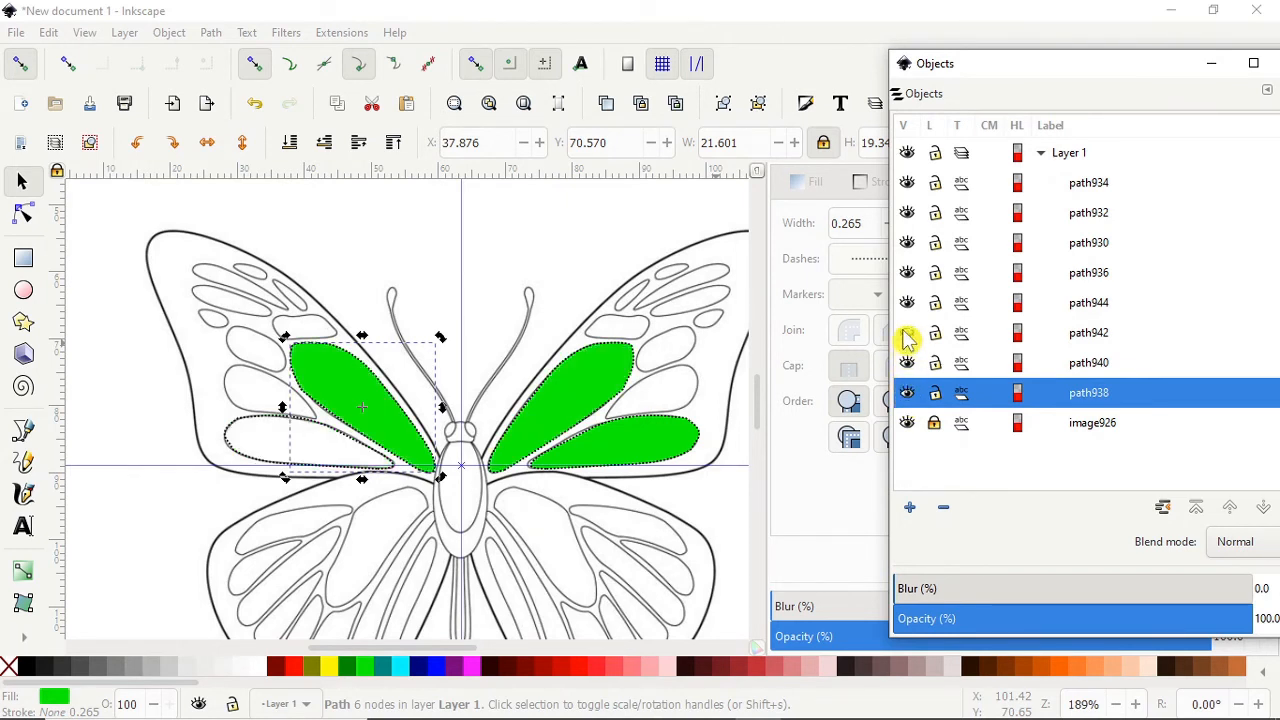
click(906, 333)
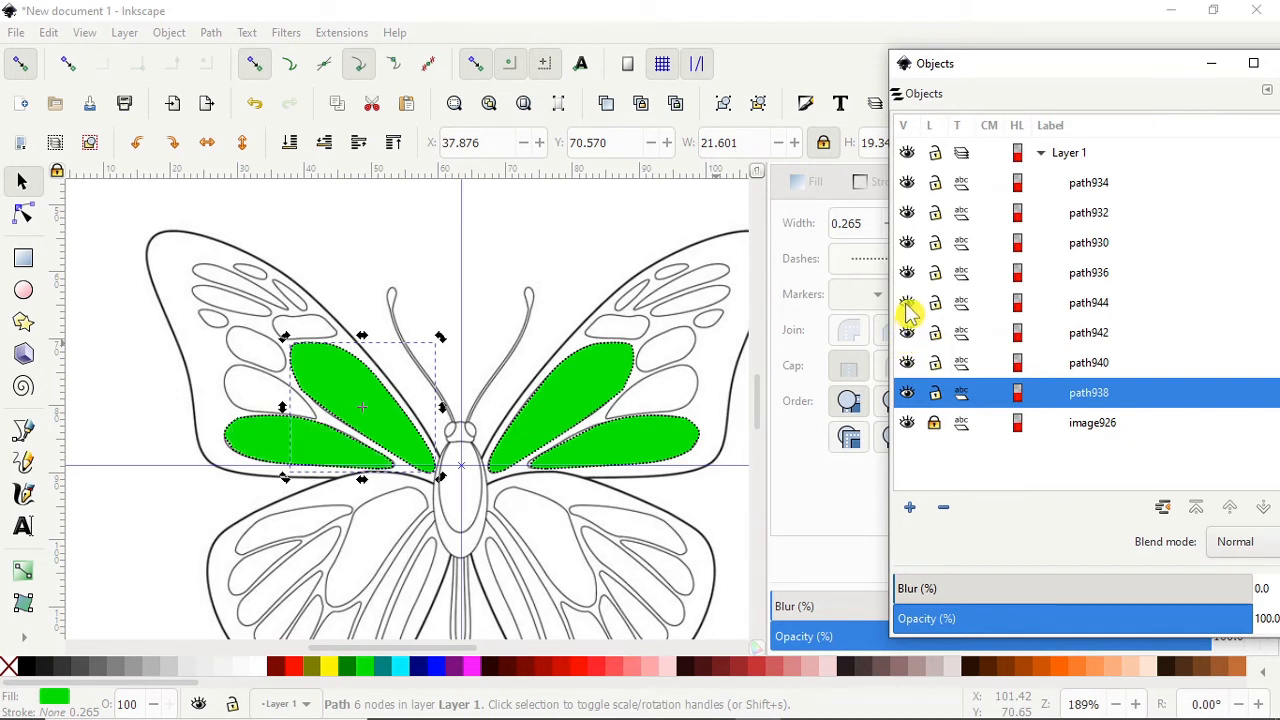
click(907, 304)
click(906, 304)
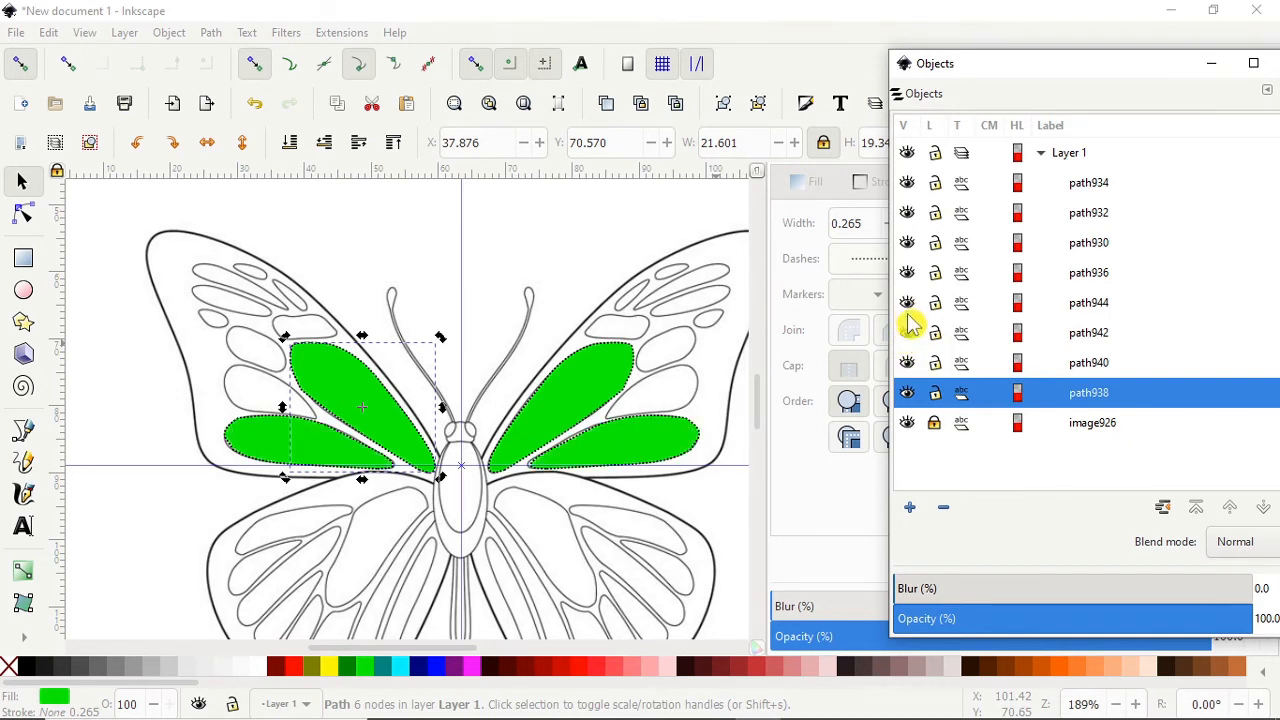
- Lower the left wing's bottom green fill, path942, two places in the stacking order so it sits directly beneath path938
click(258, 444)
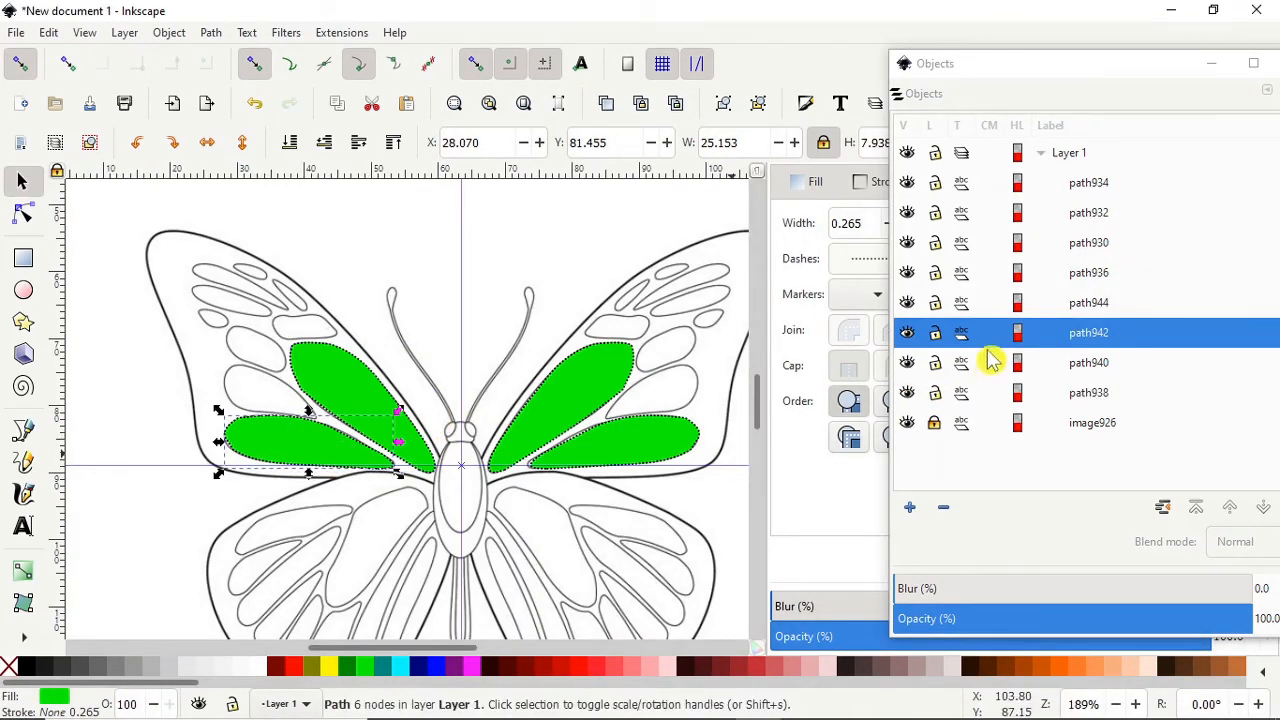
click(1265, 510)
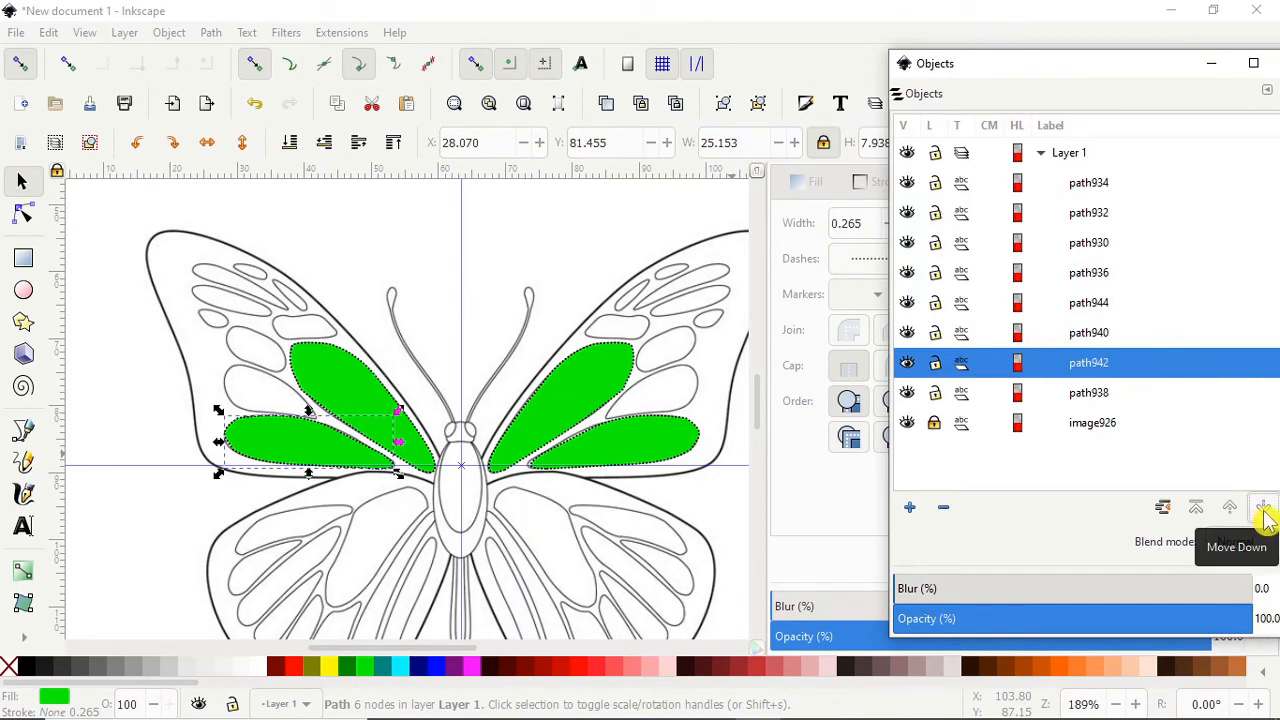
click(1265, 512)
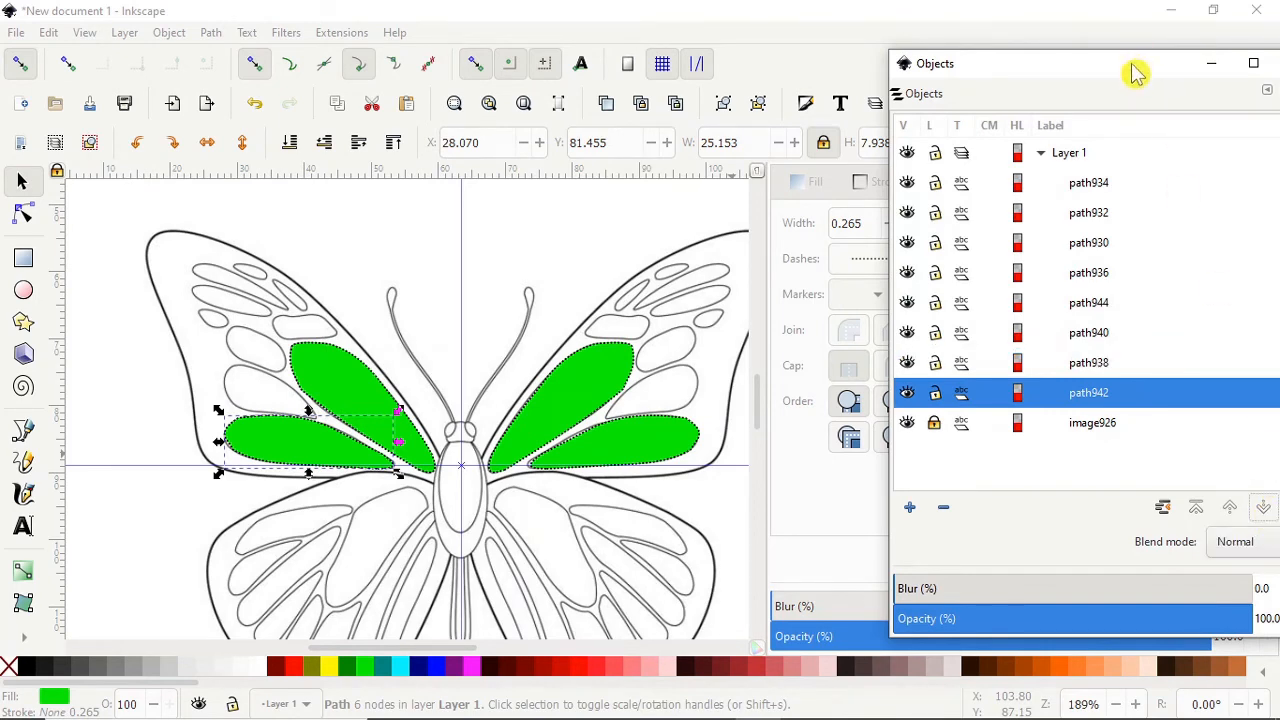
drag(1135, 73, 1023, 63)
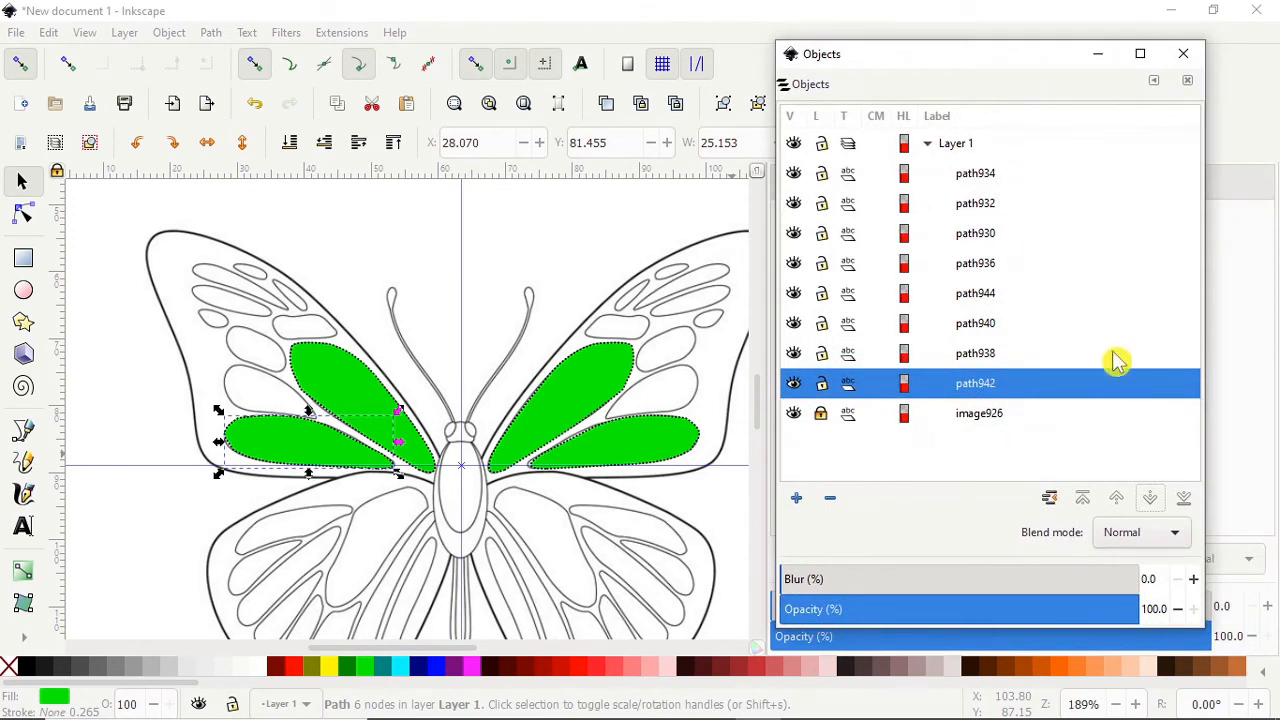
- Go through the fills and outlines in stacking order, and lower the right upper cell's outline, path932, one place beneath path930
click(332, 388)
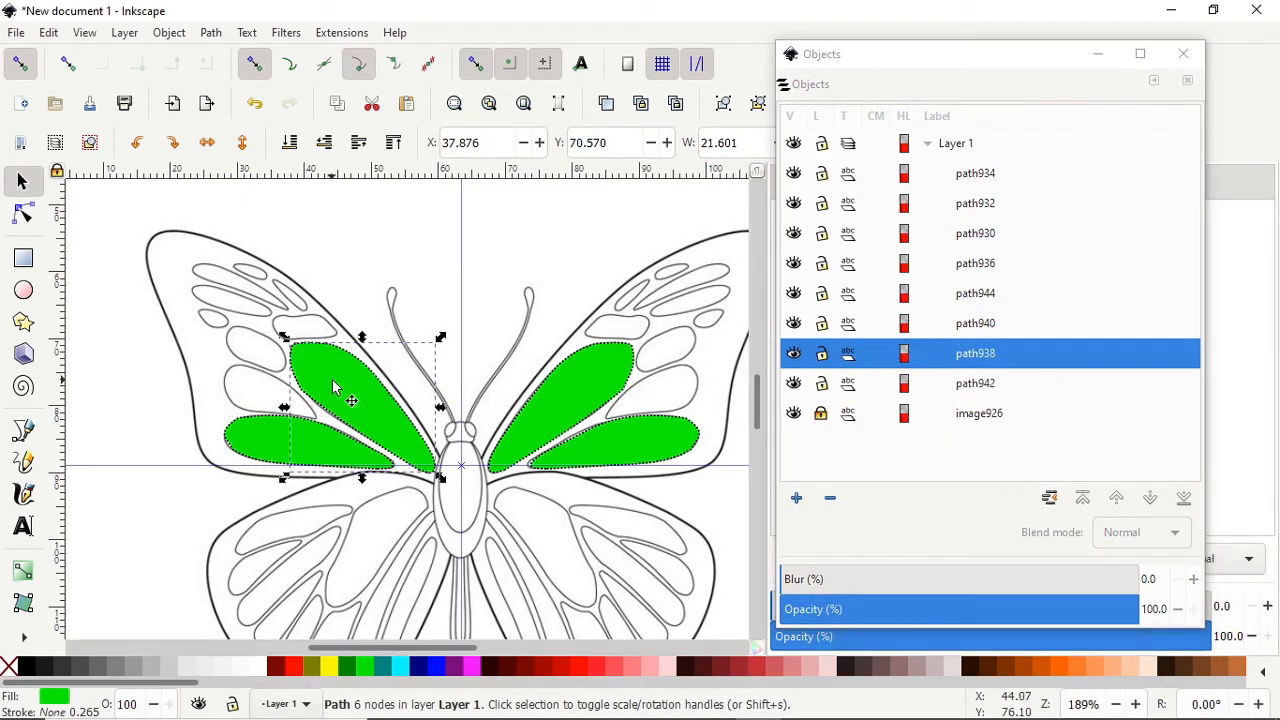
click(973, 326)
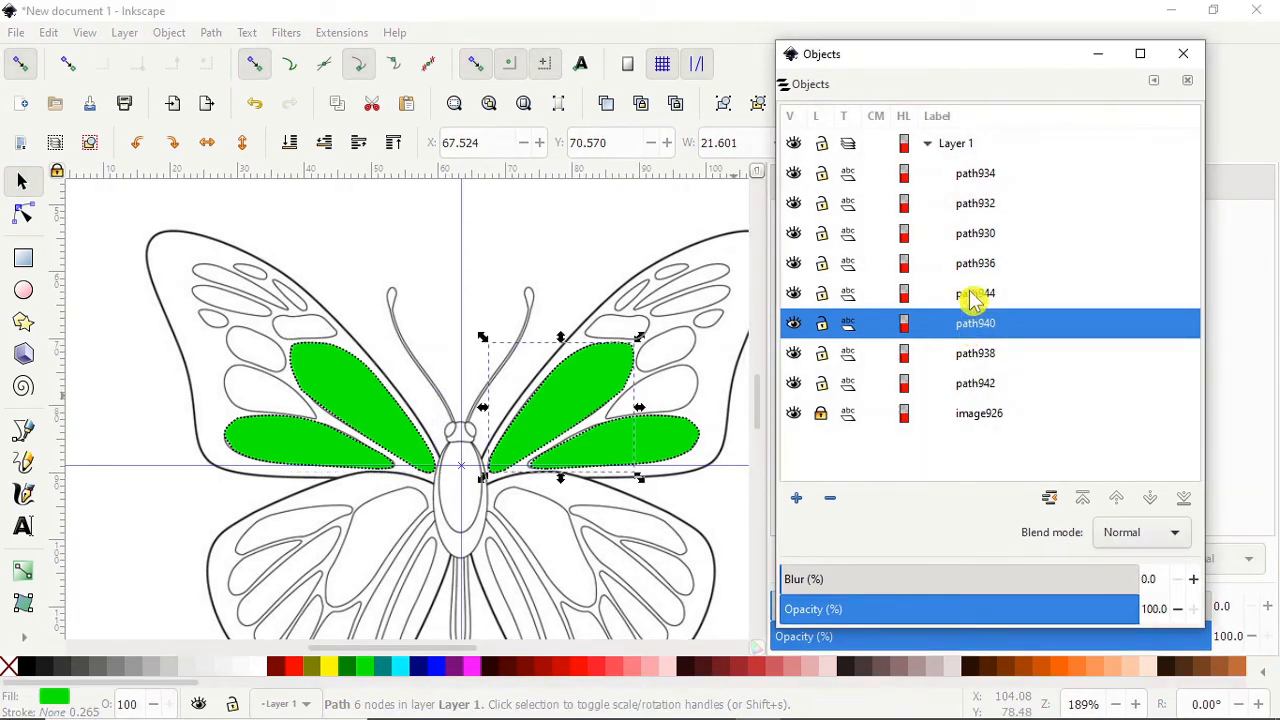
click(972, 294)
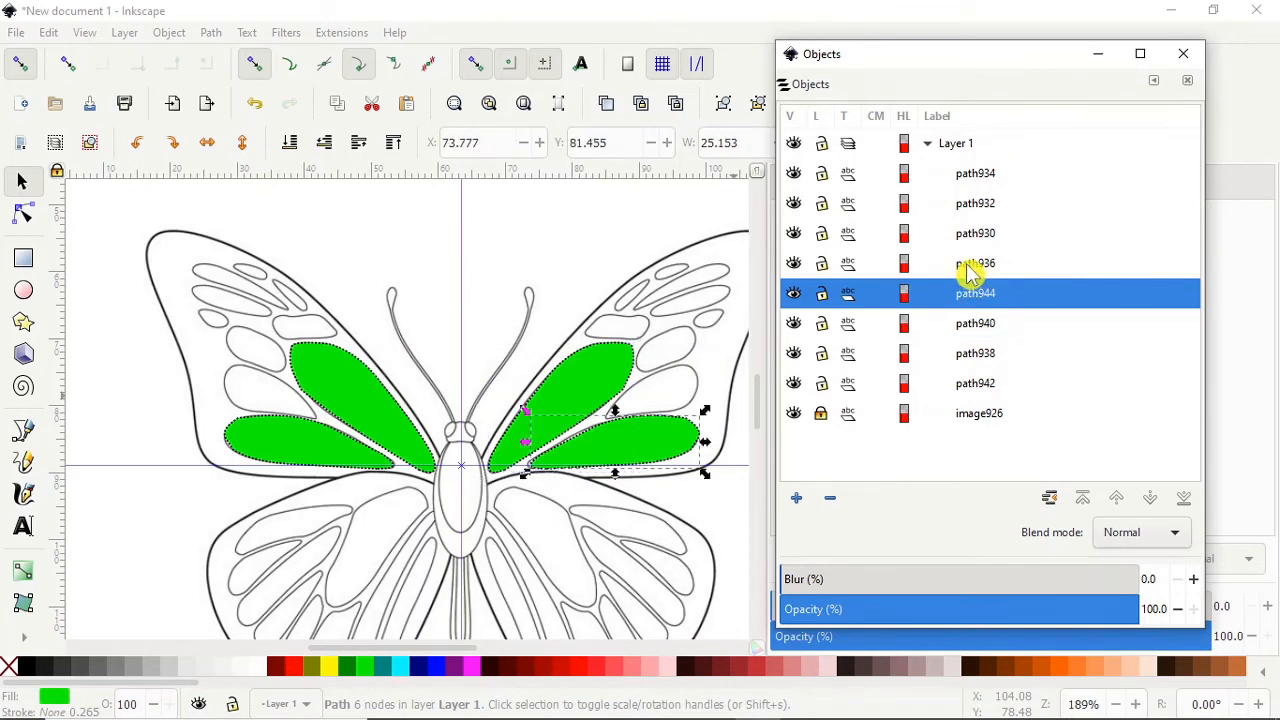
click(972, 265)
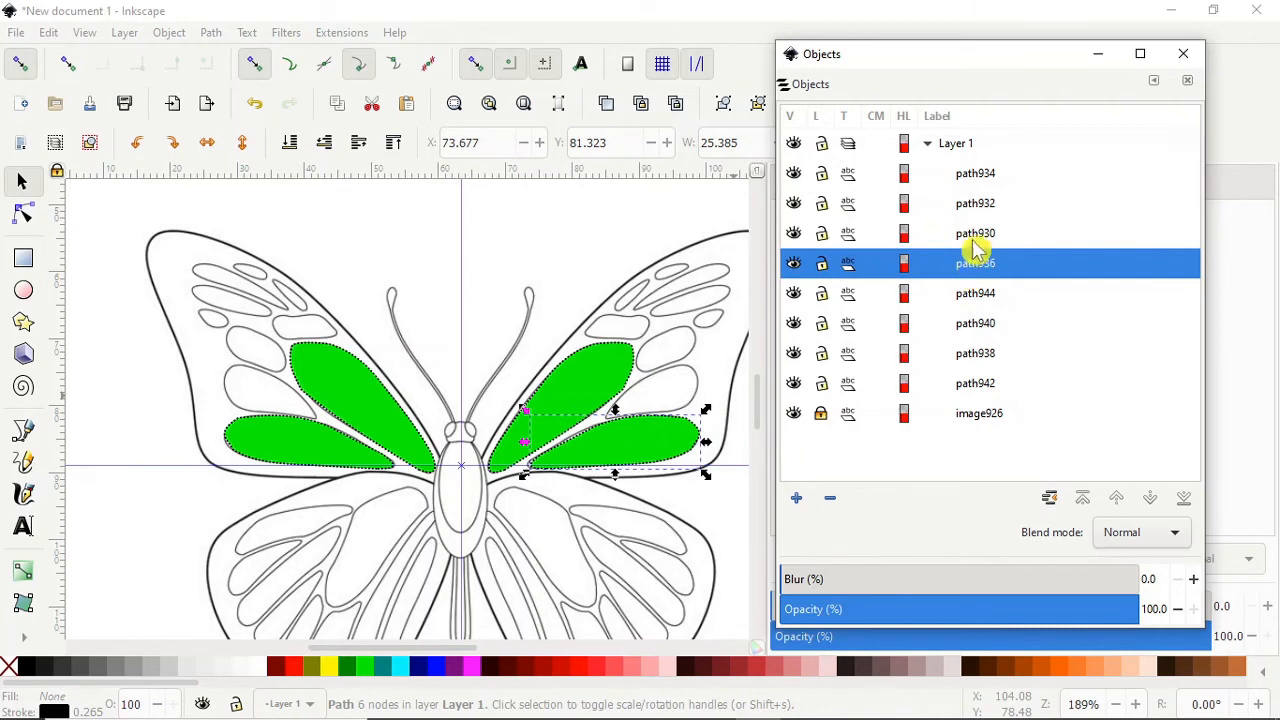
click(975, 240)
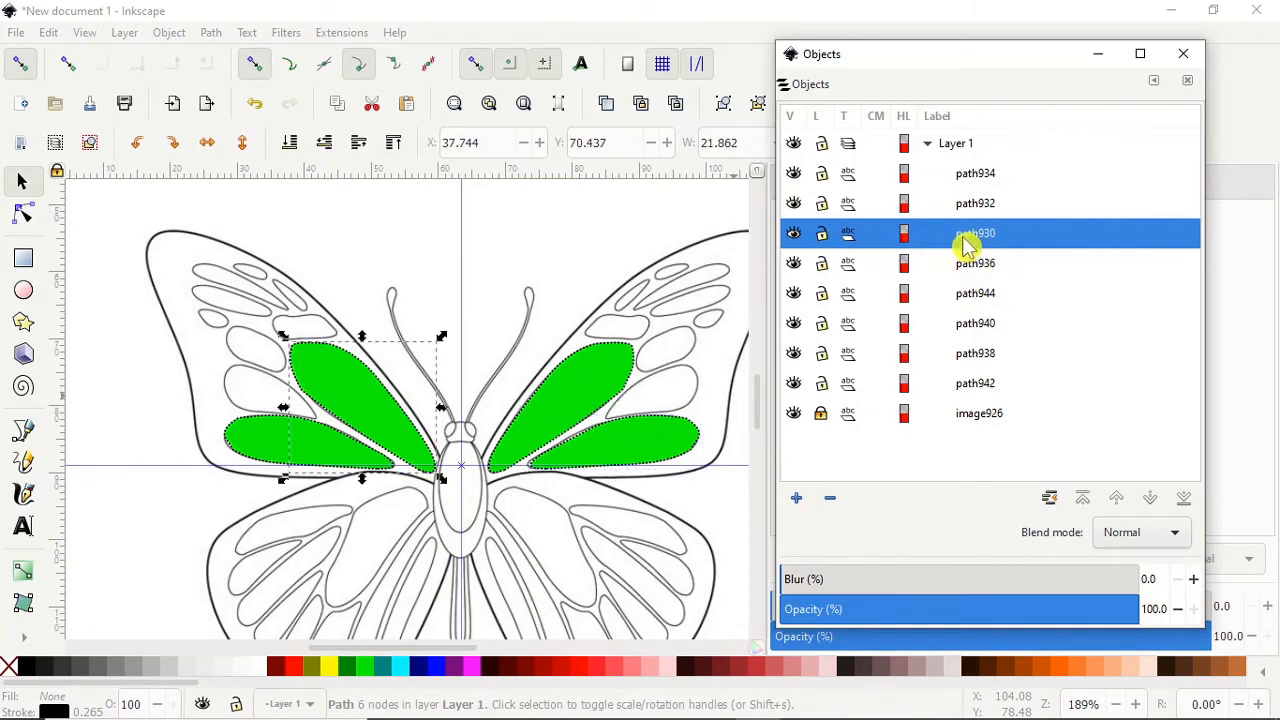
click(973, 210)
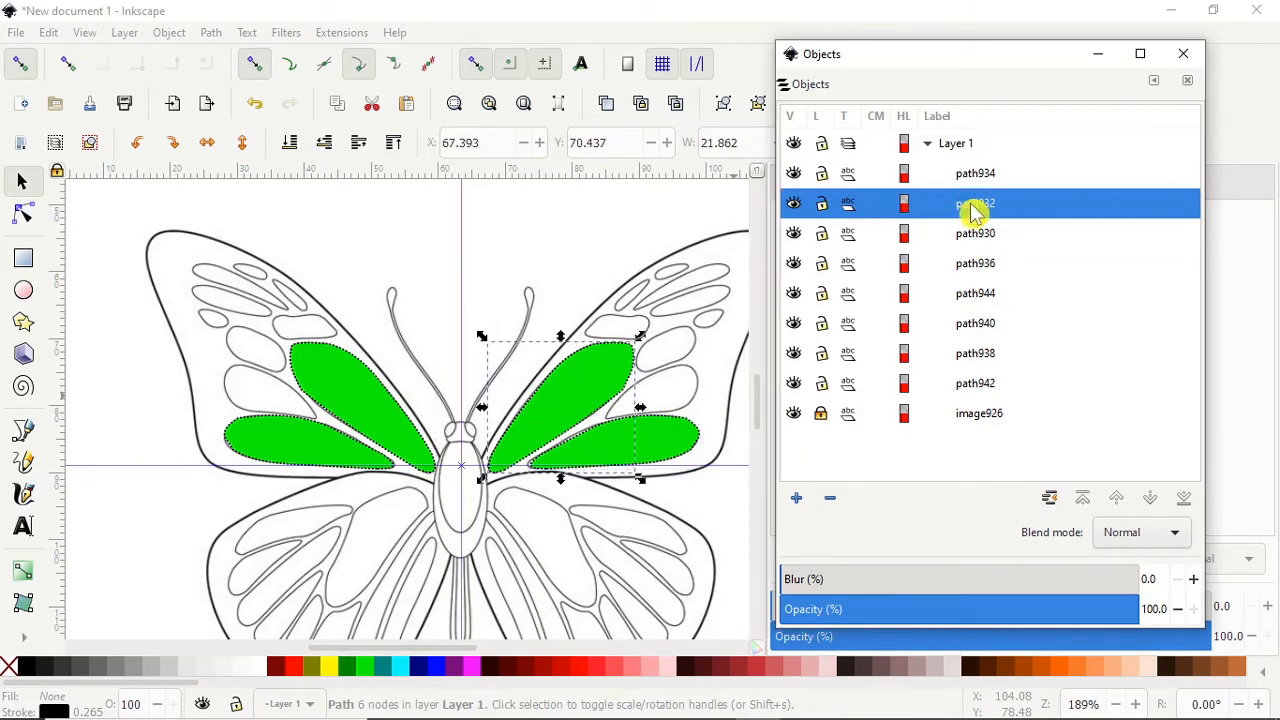
click(1151, 499)
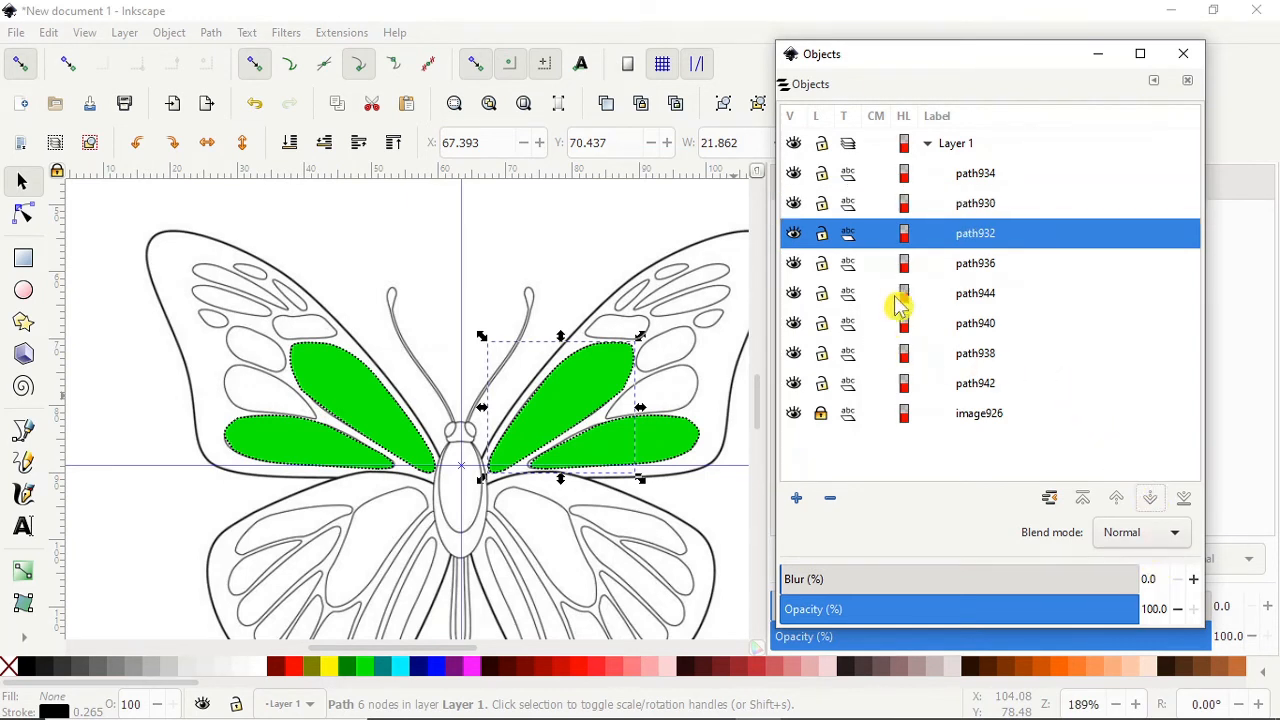
click(966, 205)
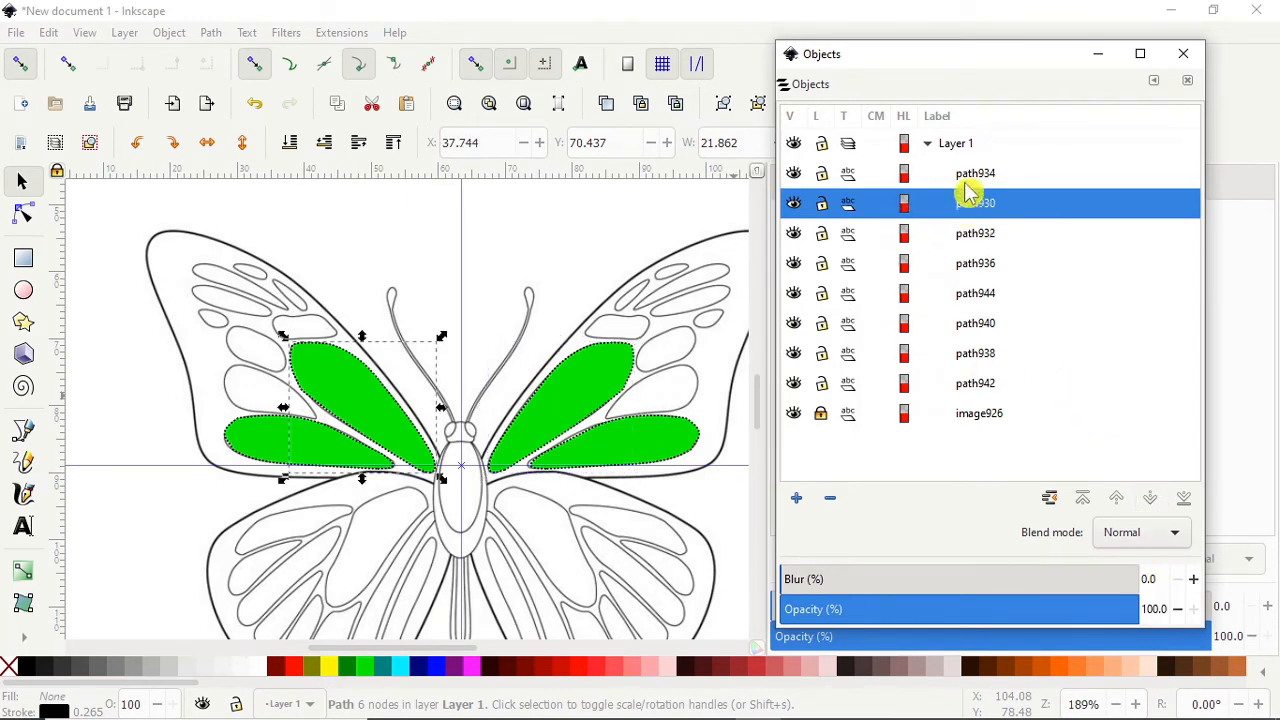
click(970, 178)
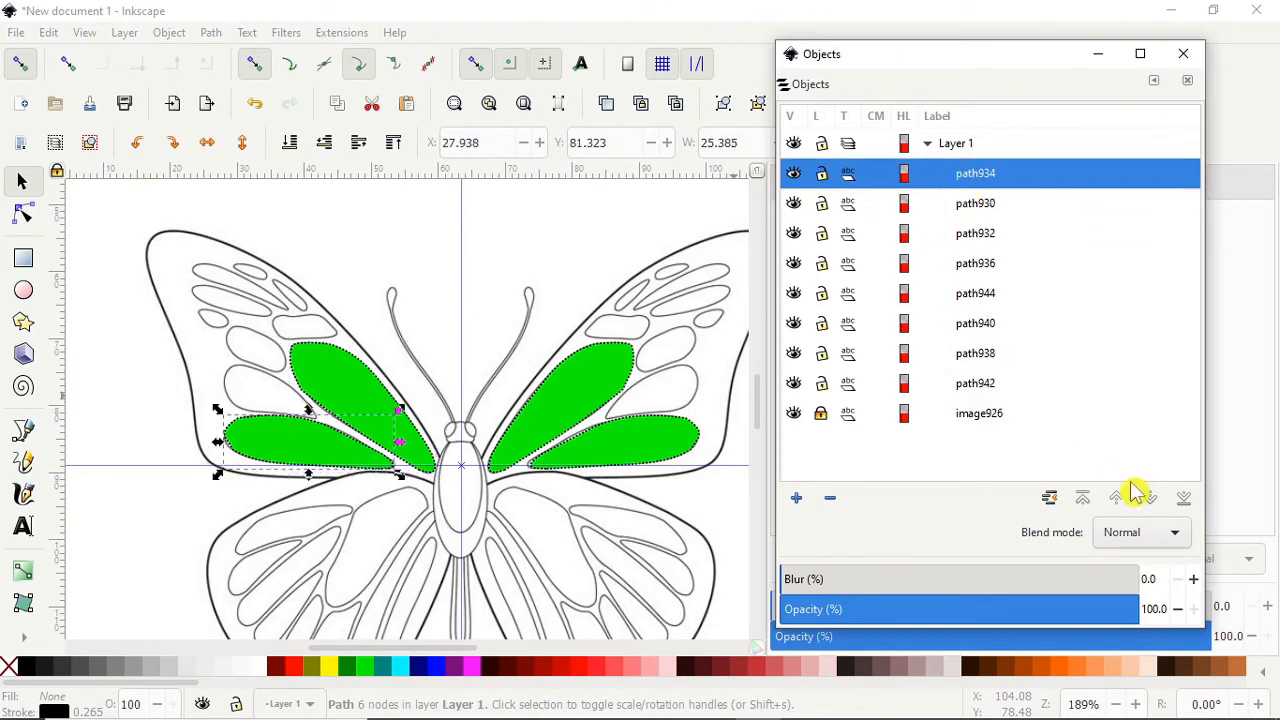
- Preview the stitching order of all eight reordered paths in Ink/Stitch Params, then close it without applying and deselect everything
shift+click(978, 392)
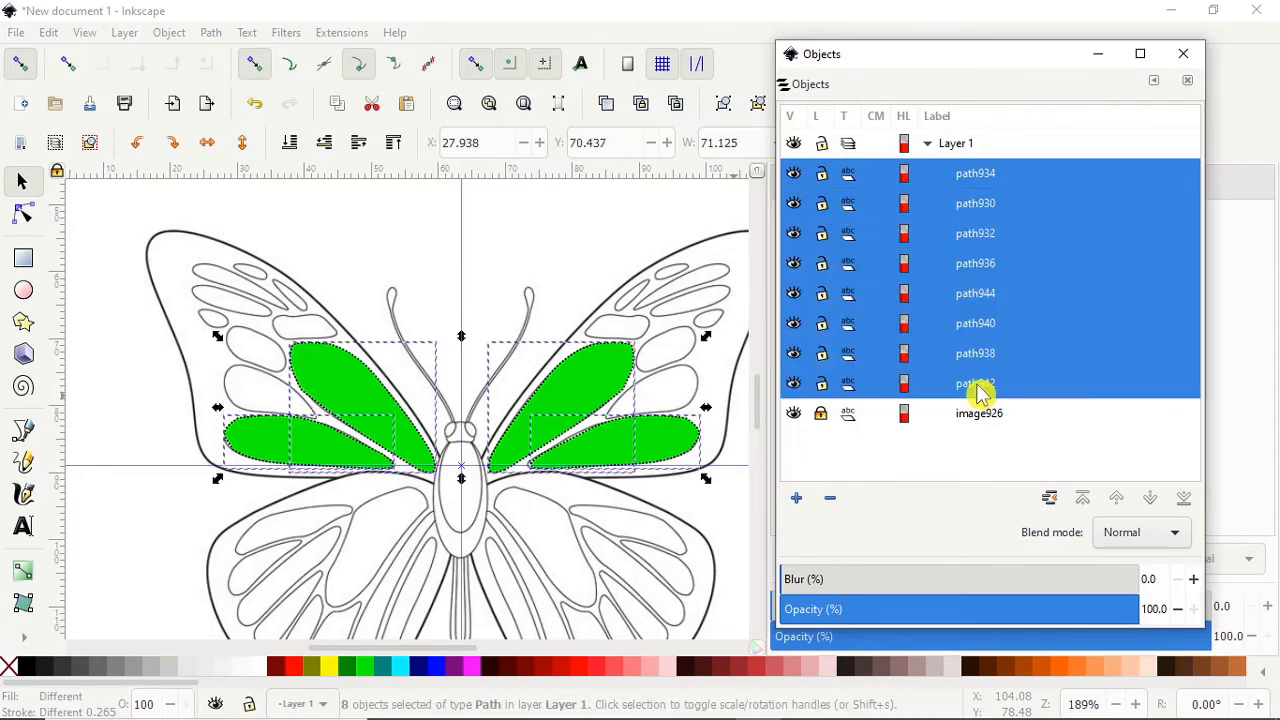
click(332, 34)
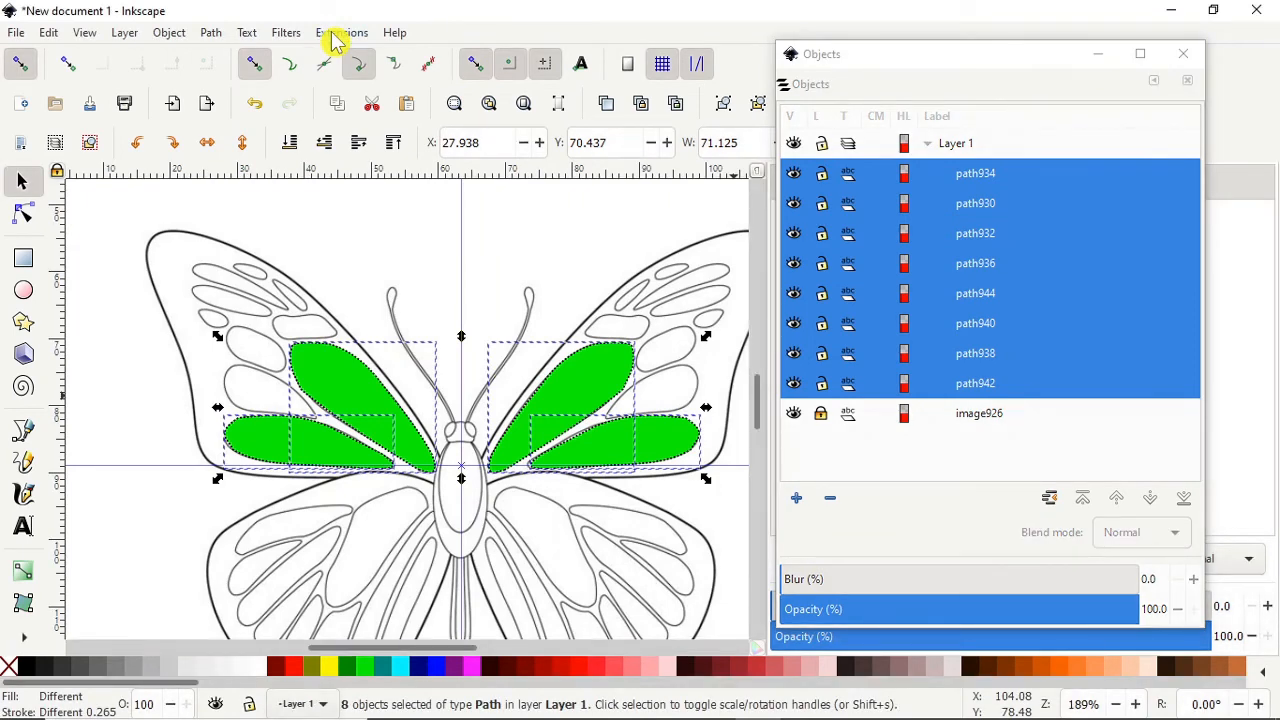
click(332, 40)
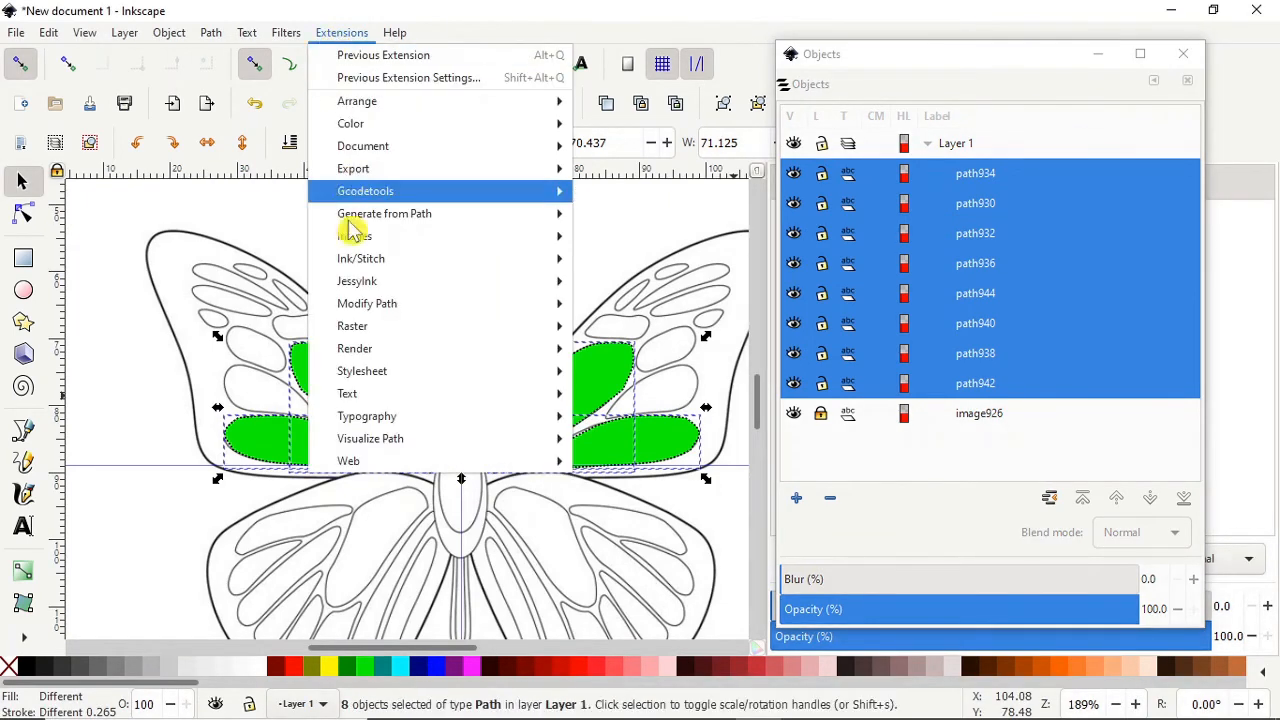
mouse_move(372, 260)
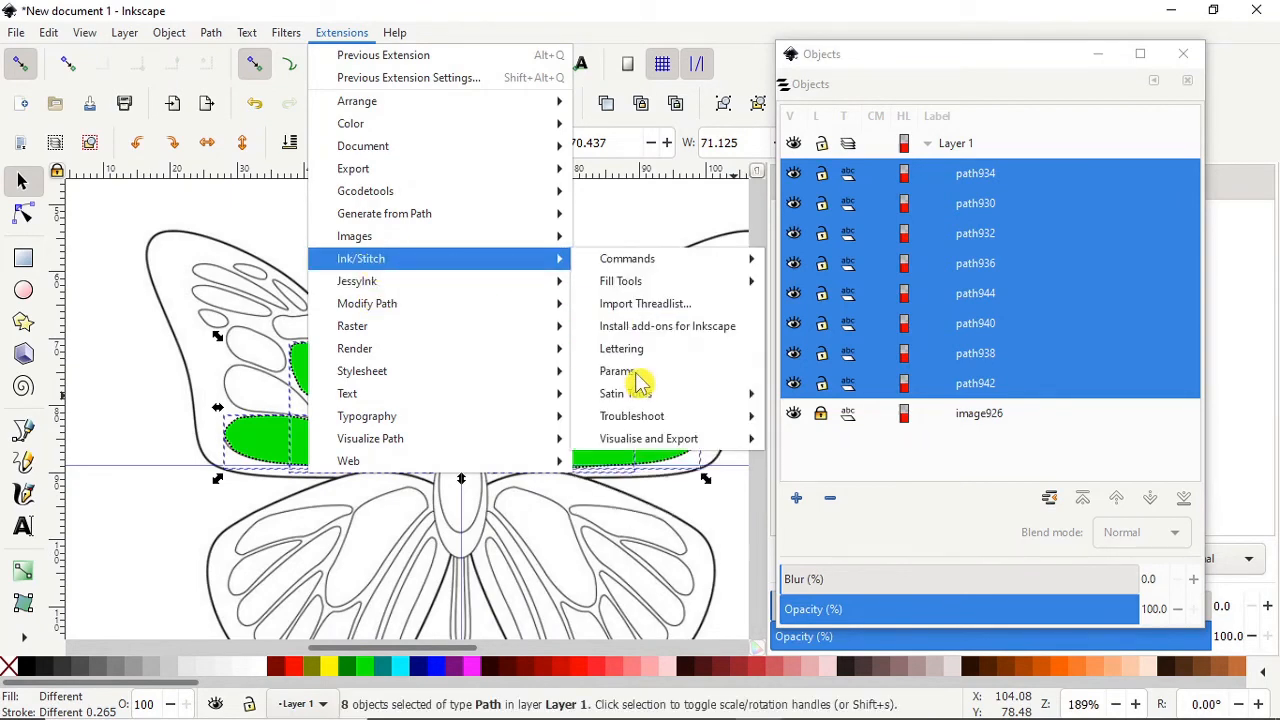
click(632, 372)
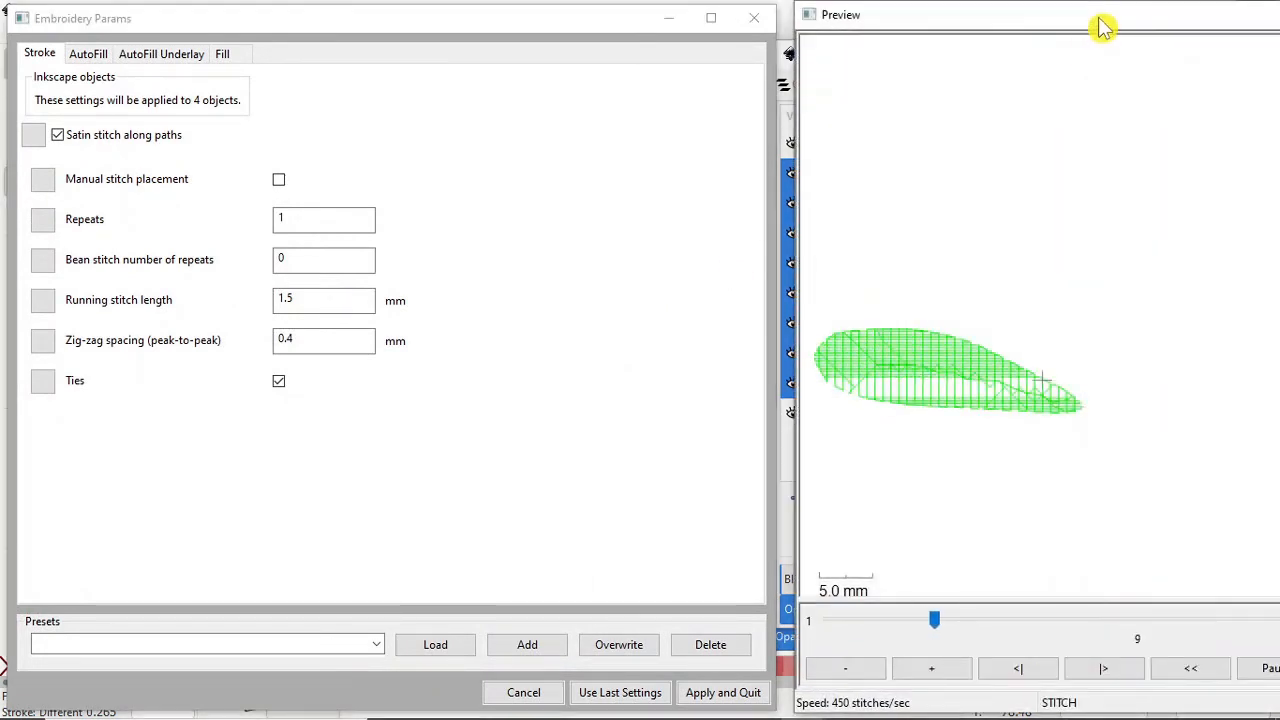
drag(1103, 29, 584, 2)
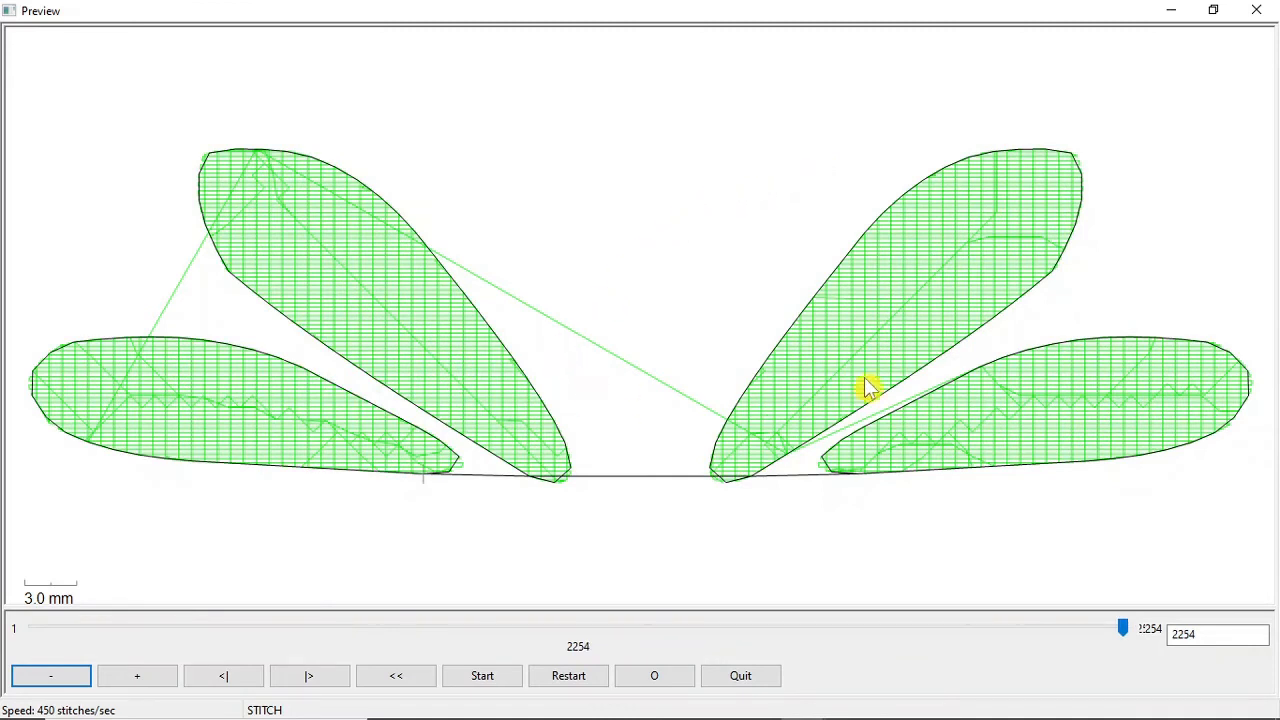
click(1262, 17)
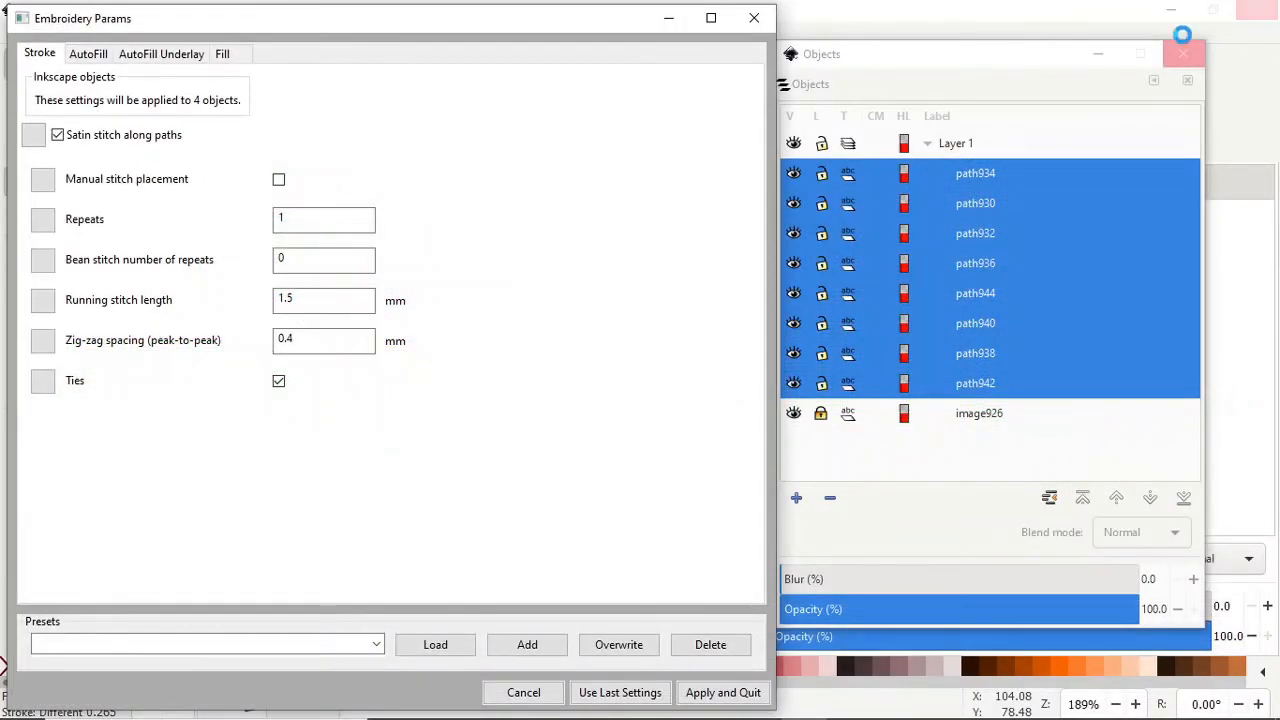
click(755, 24)
key(ctrl+a)
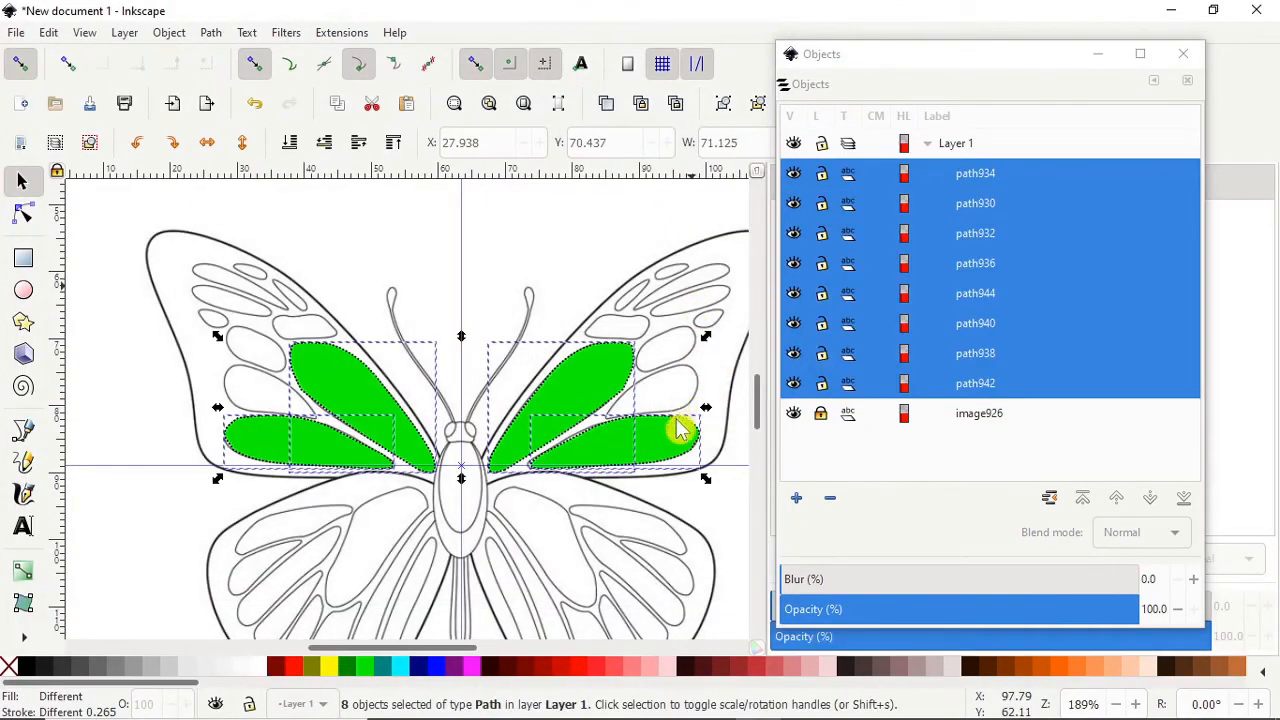
click(433, 256)
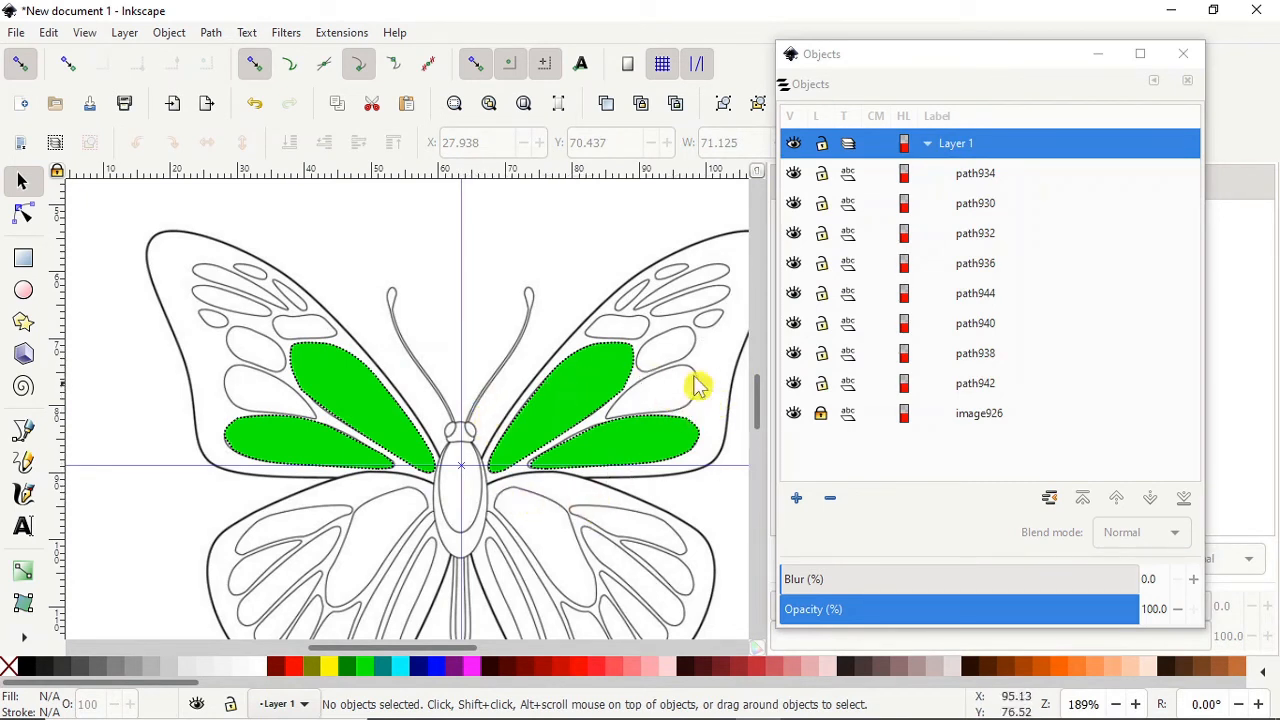
- Draw a two-node line from the upper-left end of the inner body oval to its lowest point on the vertical guide
drag(757, 395, 757, 414)
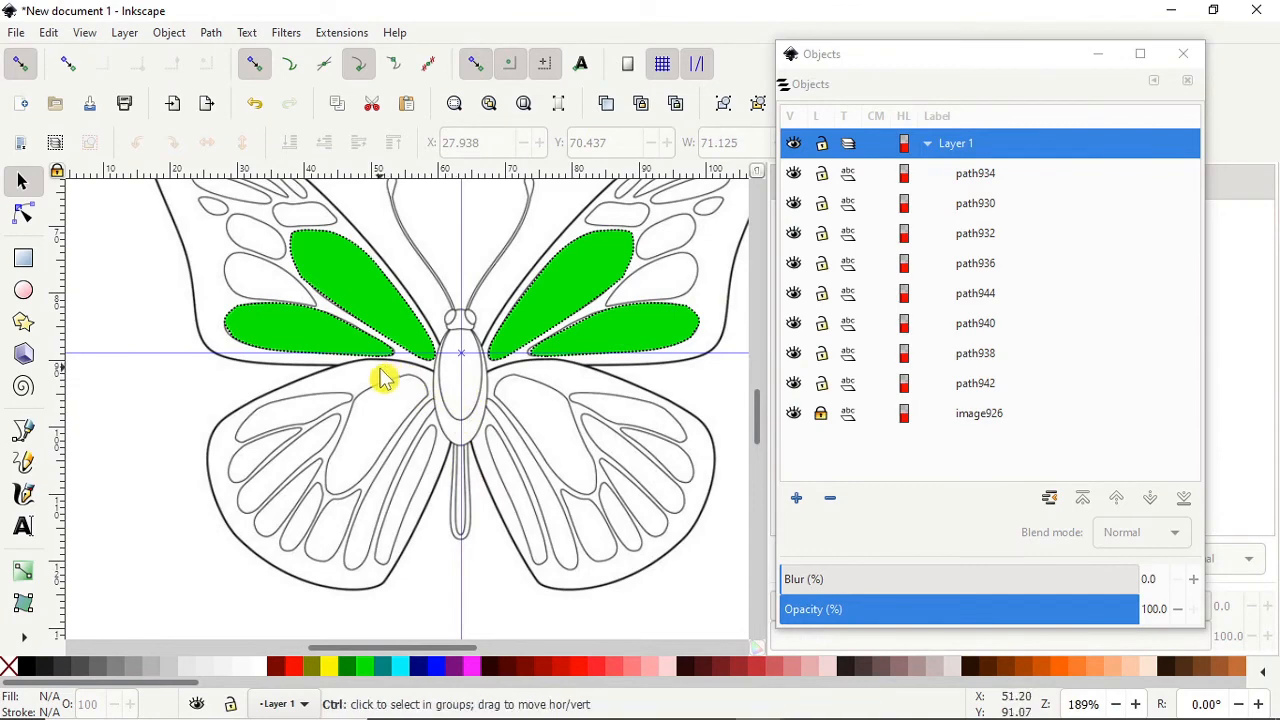
scroll(388, 377, up, 1)
scroll(496, 362, up, 1)
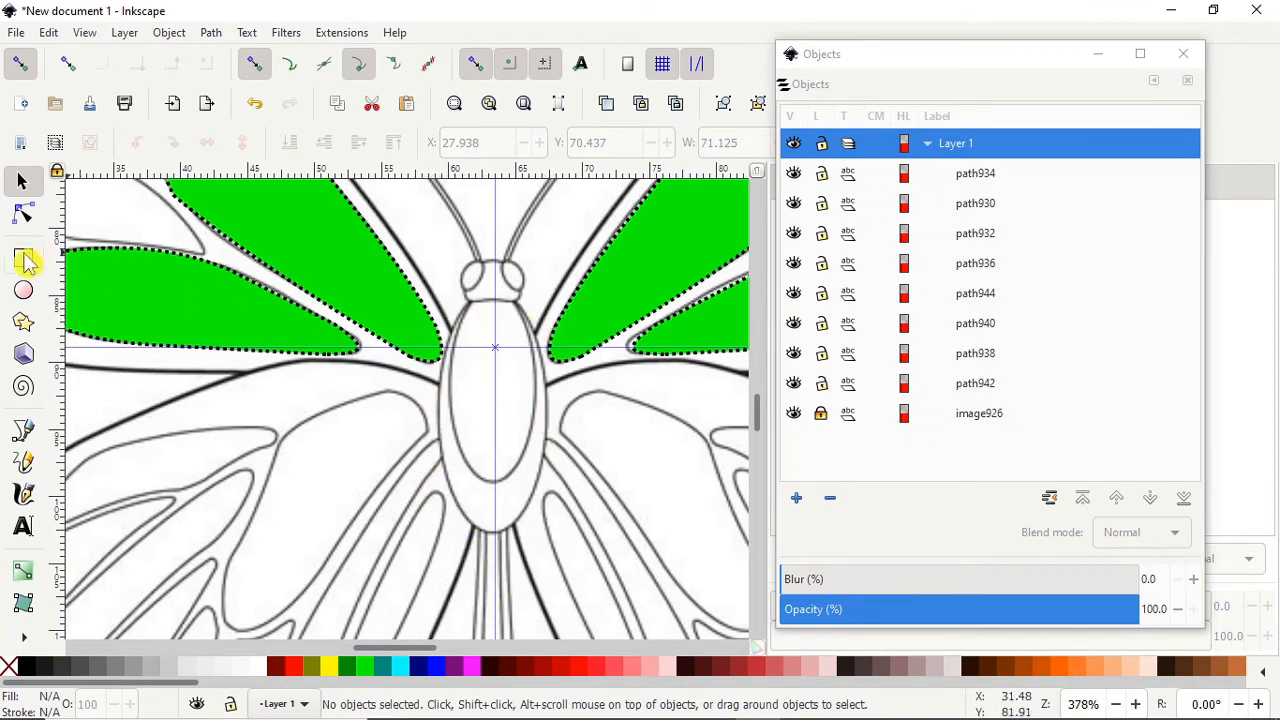
click(23, 432)
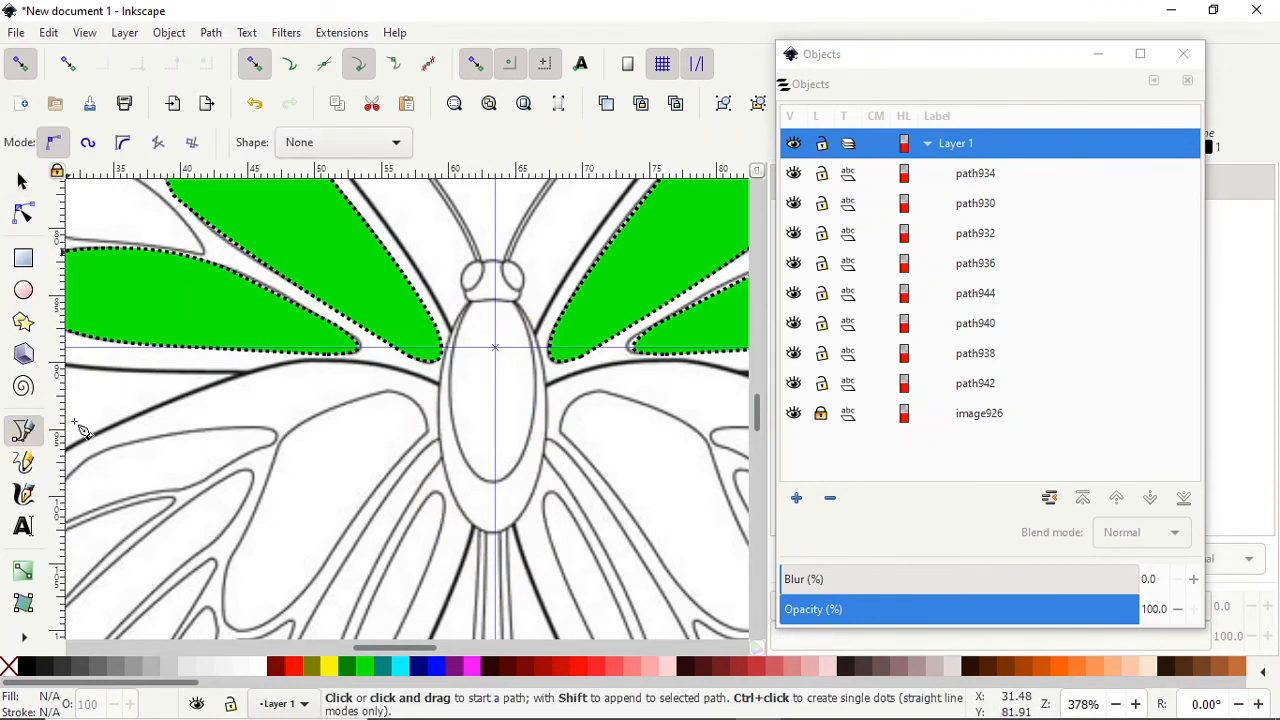
click(472, 302)
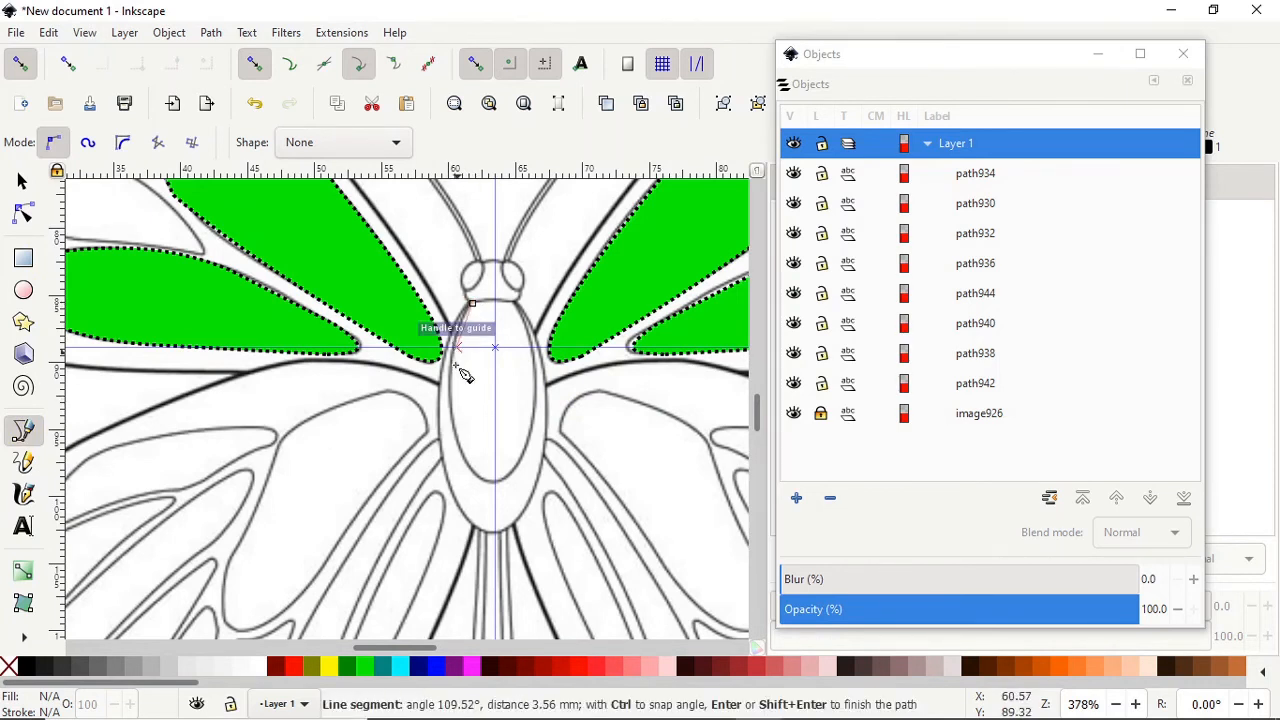
double_click(494, 481)
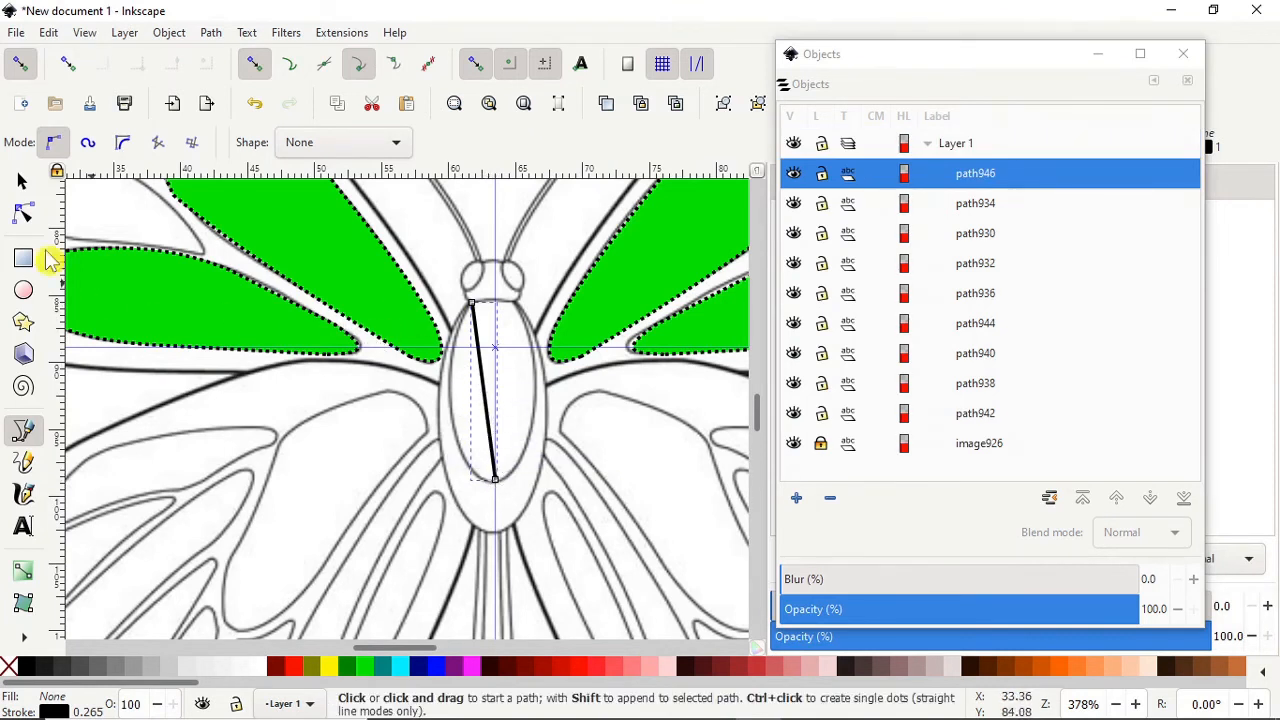
- Bend the line into a curve and adjust its handles to follow the left edge of the inner body oval
click(25, 214)
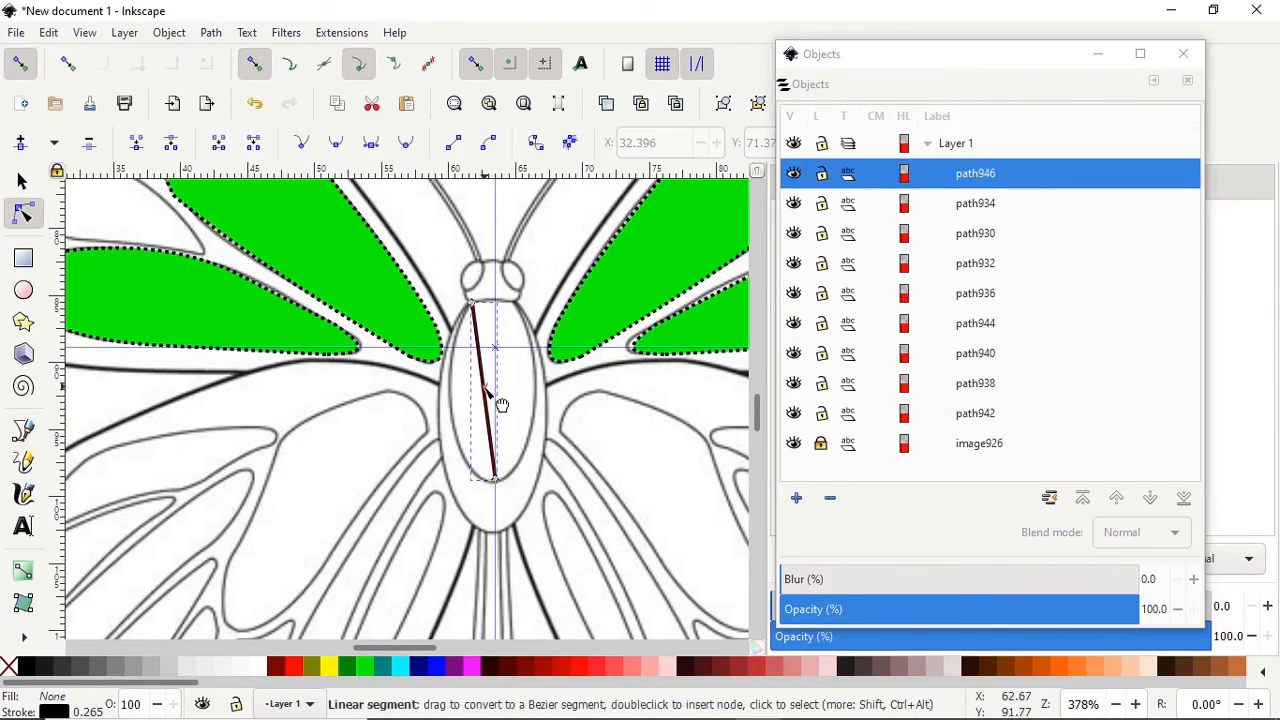
drag(503, 408, 475, 446)
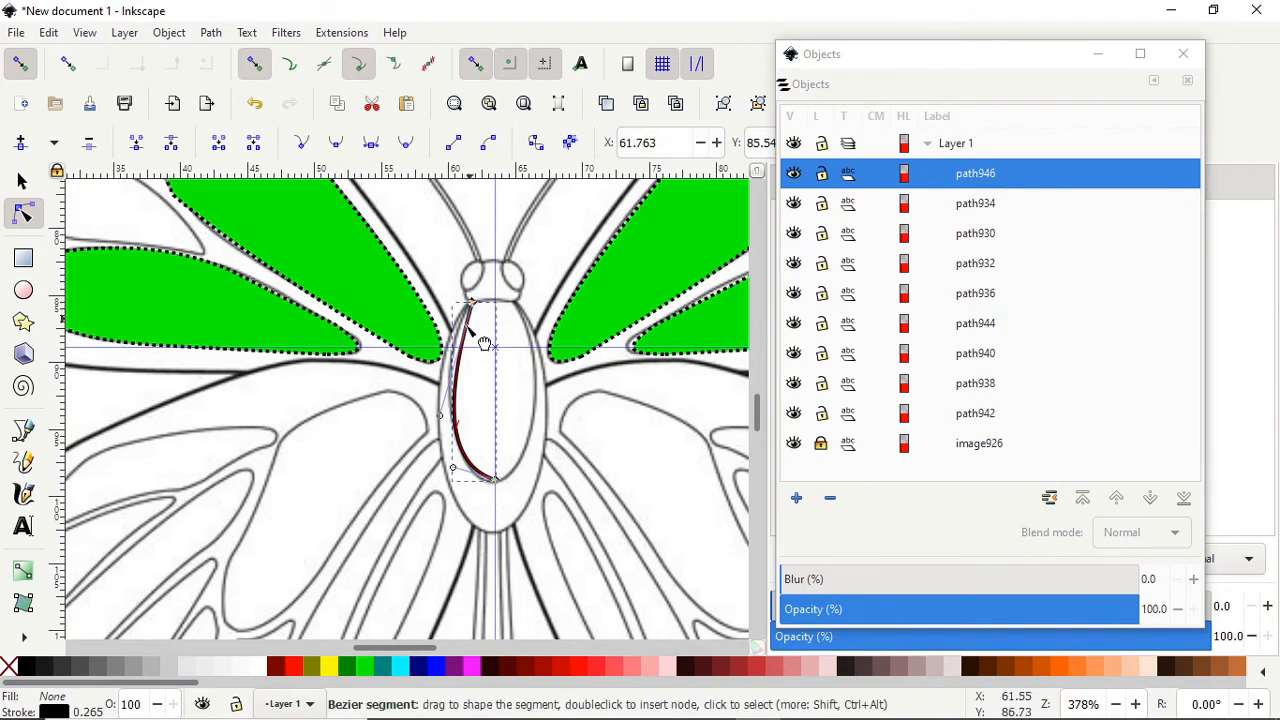
drag(445, 421, 432, 370)
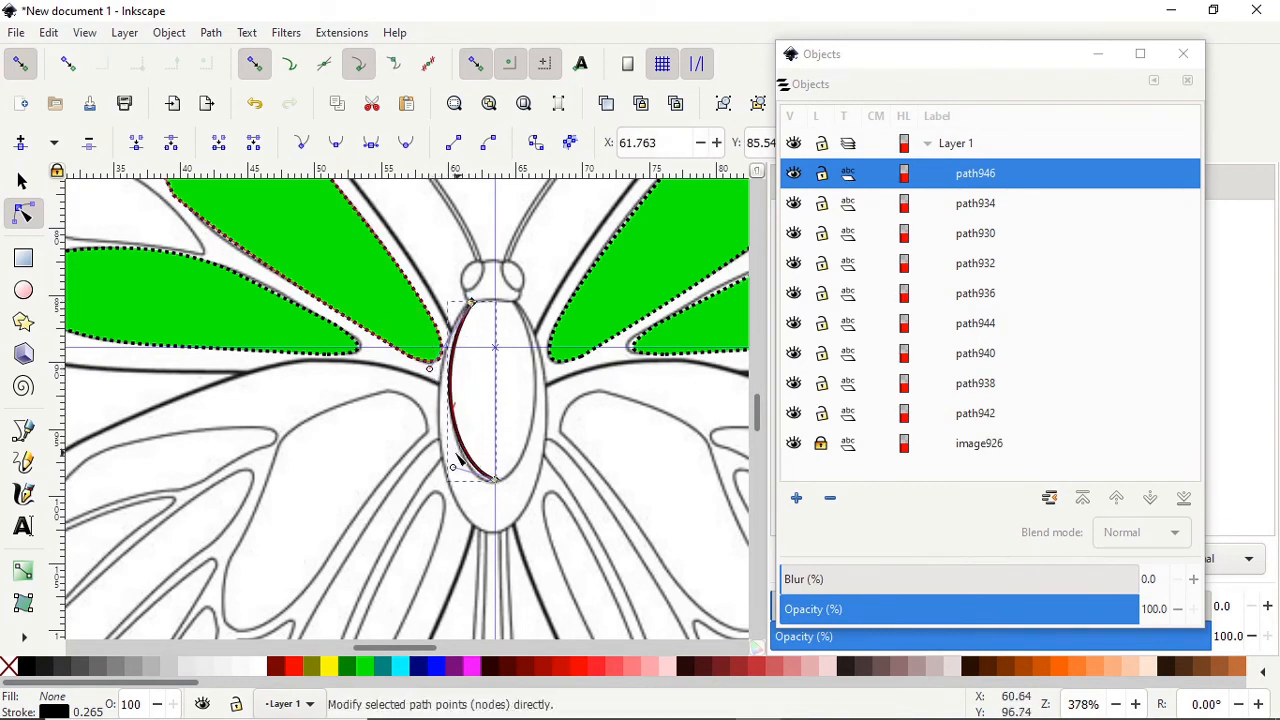
drag(453, 468, 455, 493)
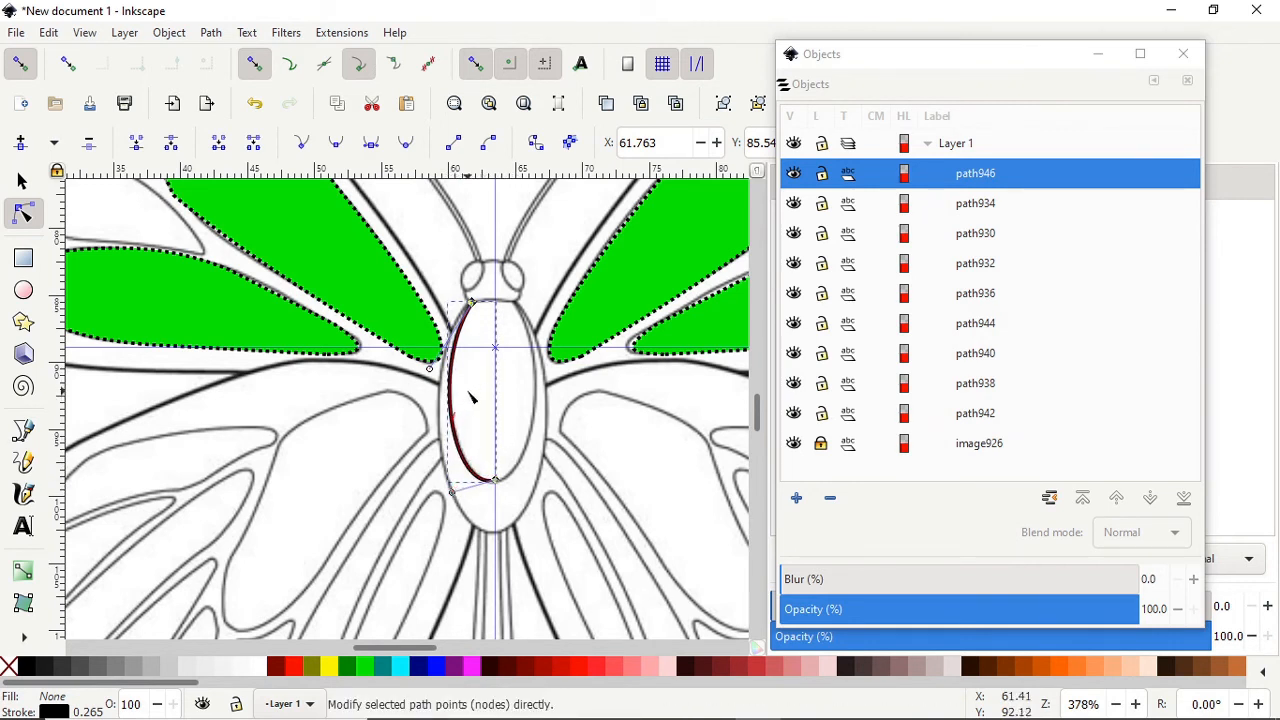
- Duplicate the left body curve and flip the copy horizontally about a rotation center placed on the vertical guide
key(s)
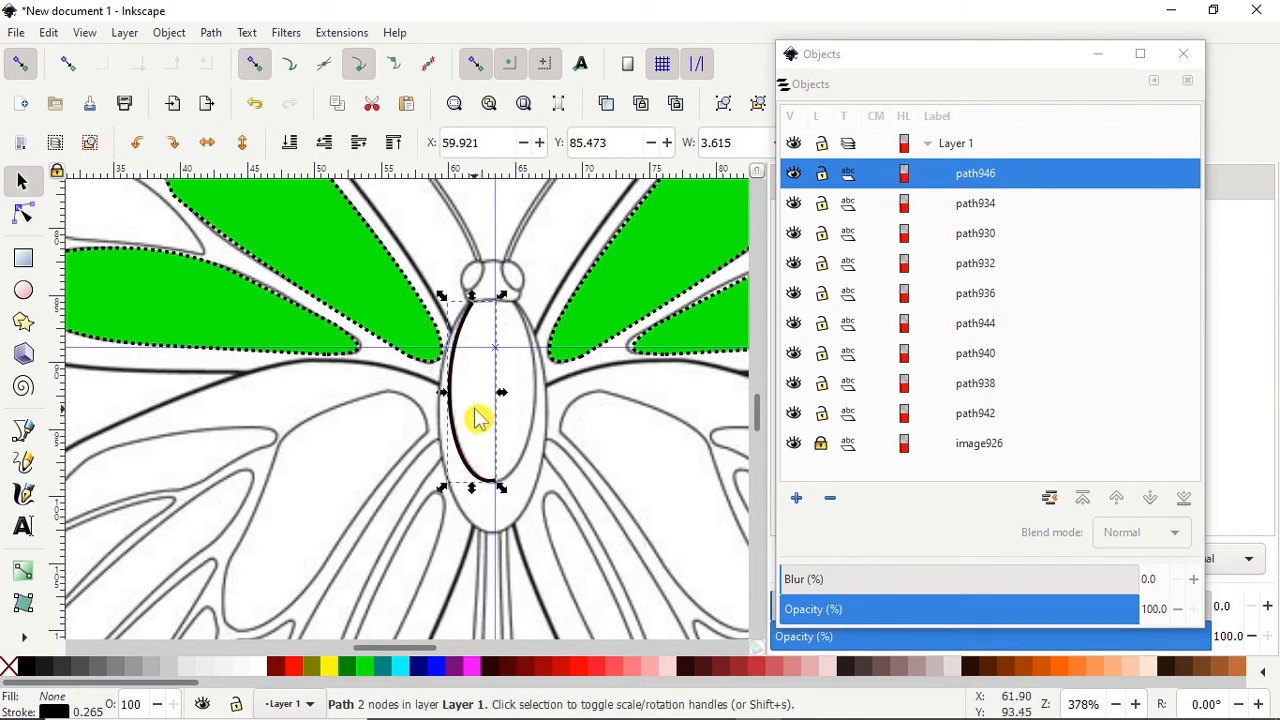
click(476, 354)
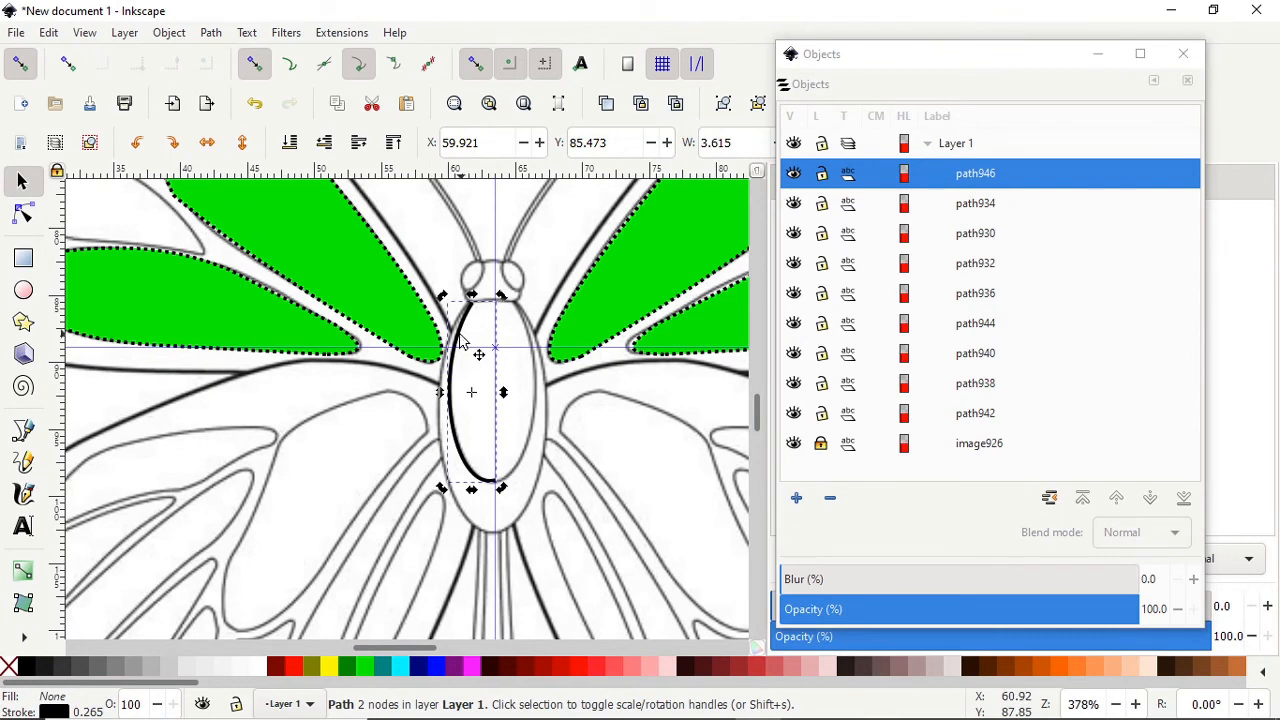
right_click(459, 338)
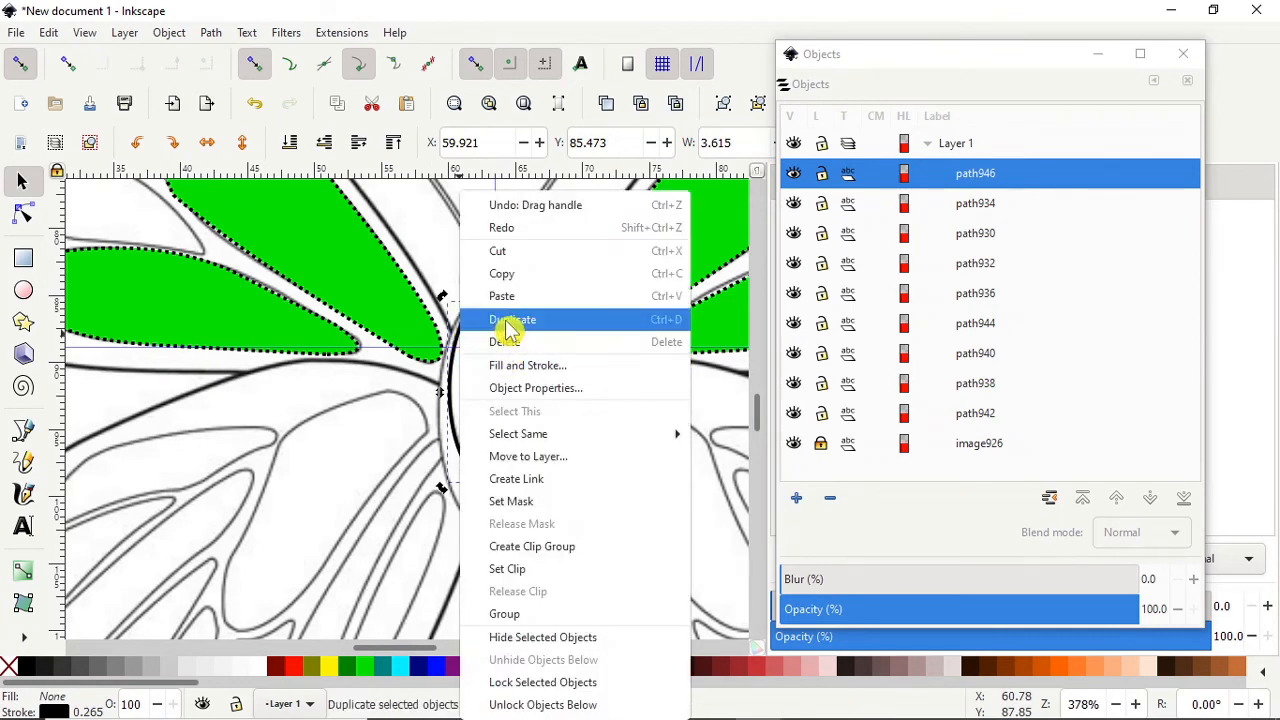
click(505, 318)
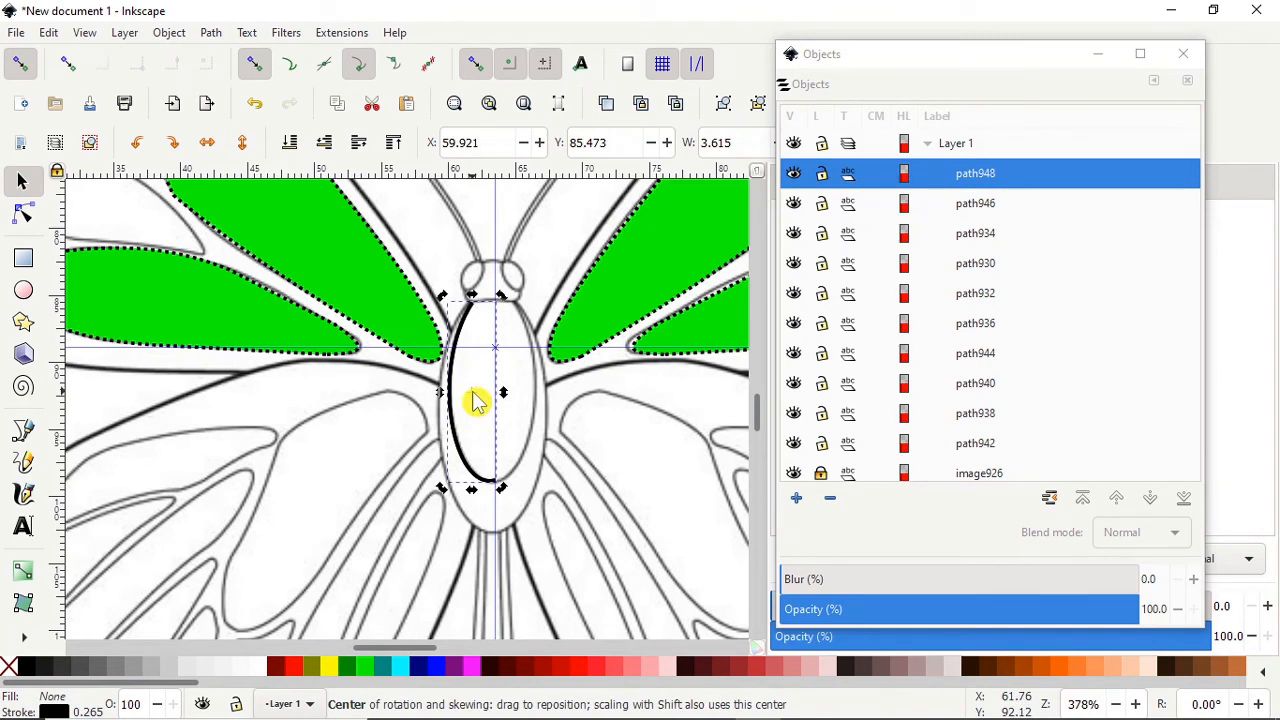
drag(476, 401, 497, 401)
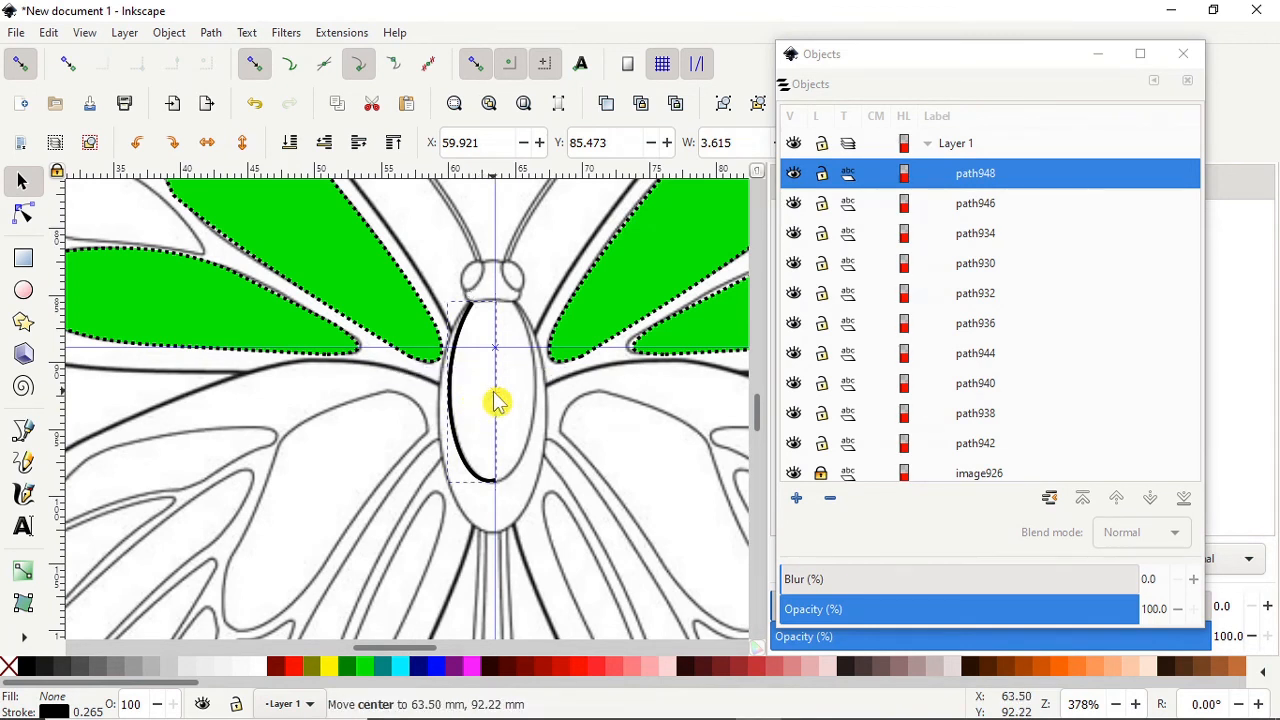
drag(497, 401, 497, 401)
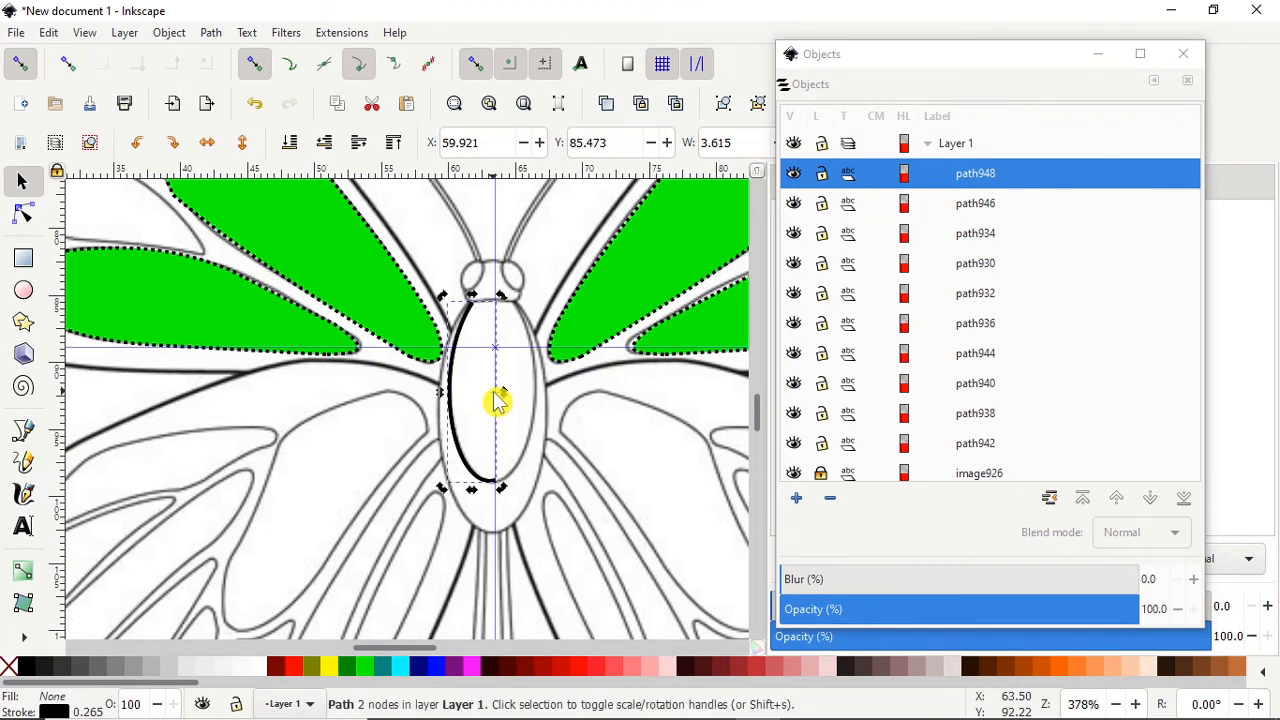
click(208, 145)
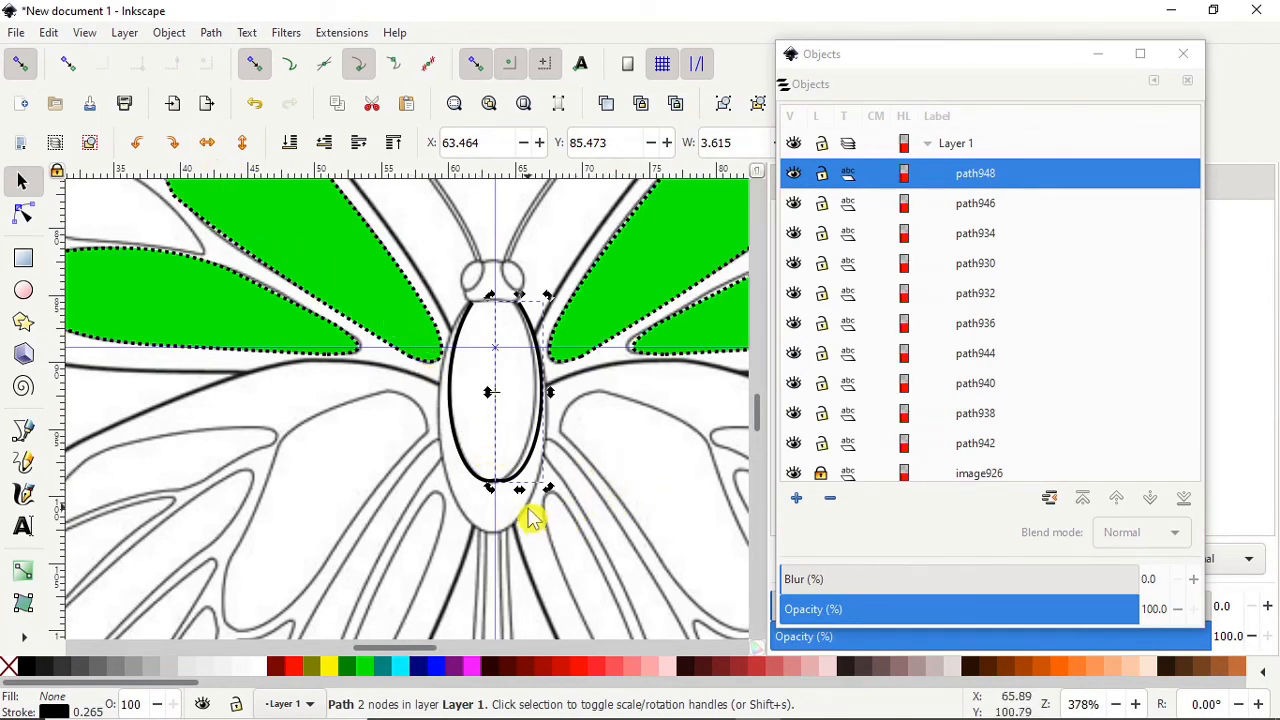
- Join the bottom end nodes of the two body curves into a single node on the vertical guide
scroll(508, 515, up, 4)
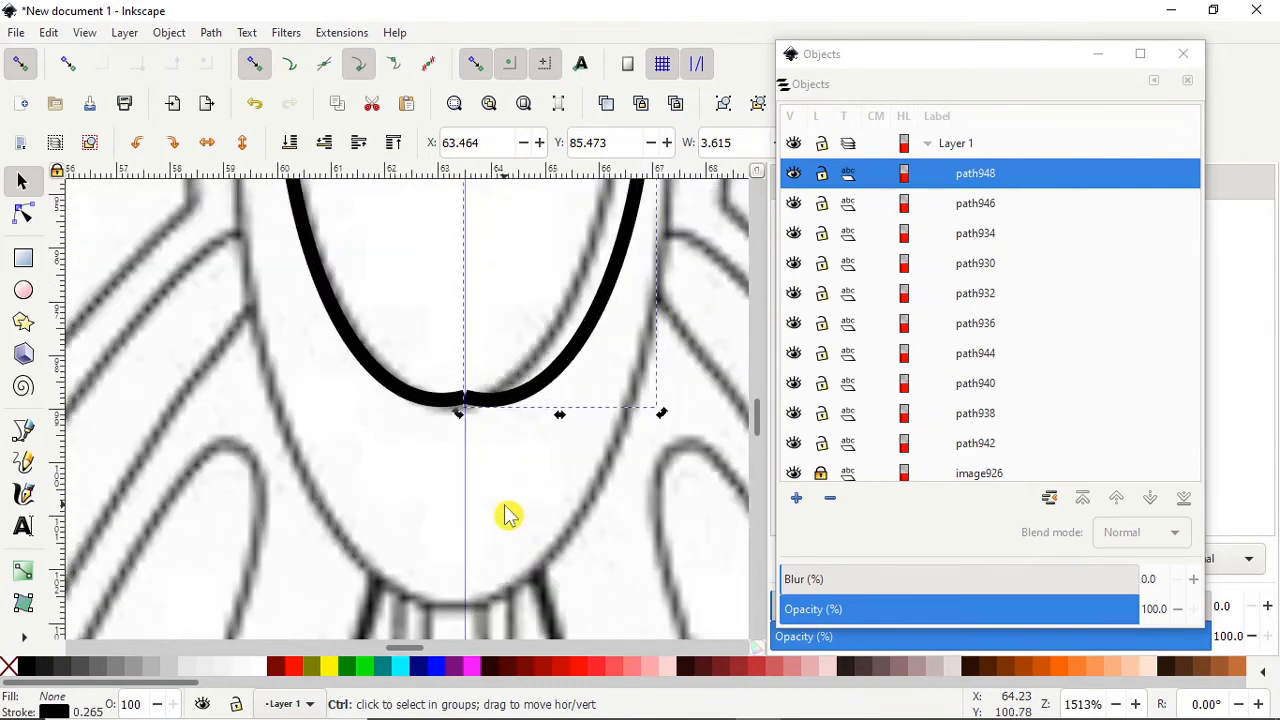
click(24, 216)
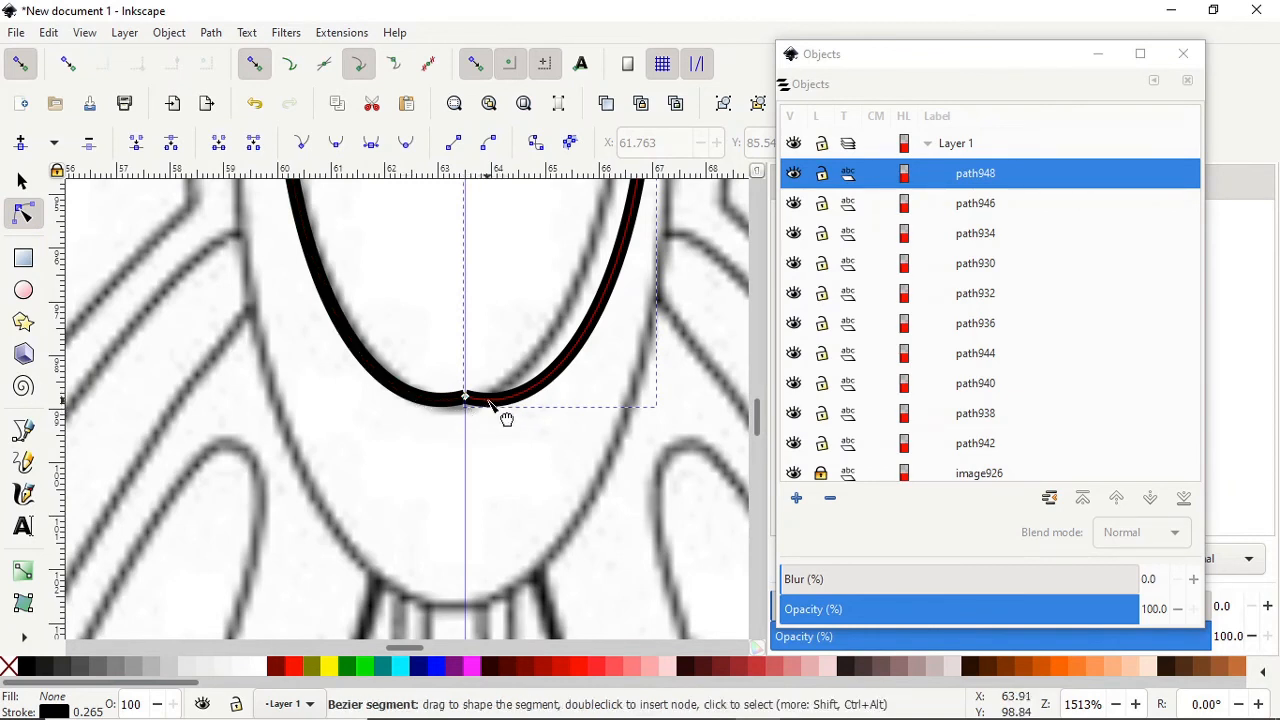
shift+click(425, 402)
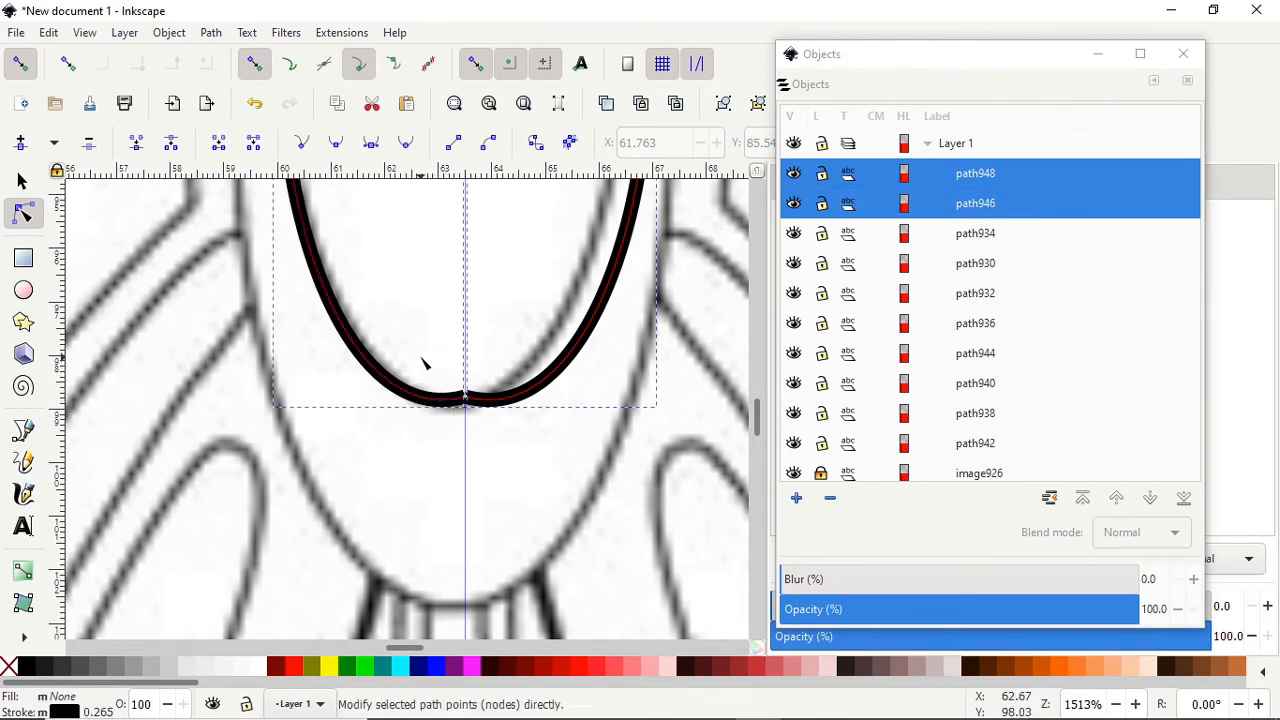
drag(422, 359, 498, 457)
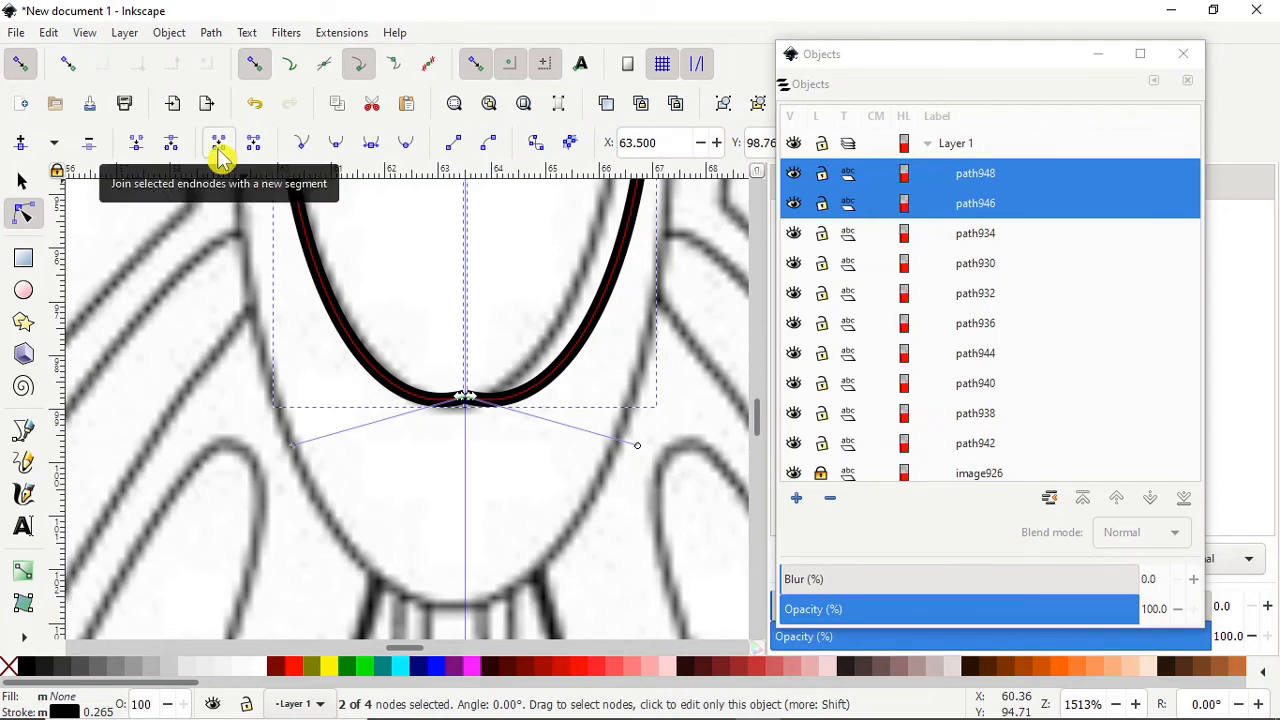
click(137, 149)
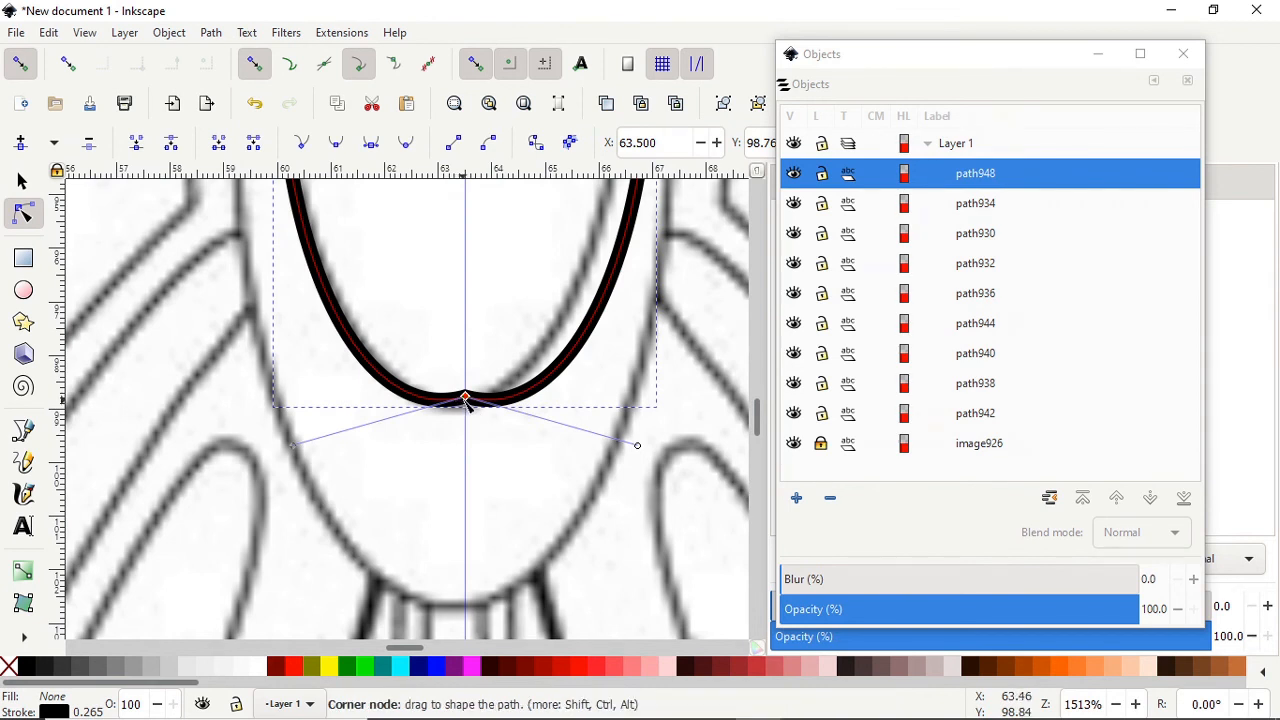
- Round the body path's bottom by lowering the joined node slightly, leveling its handles and making it symmetric
drag(465, 399, 465, 401)
drag(638, 450, 598, 406)
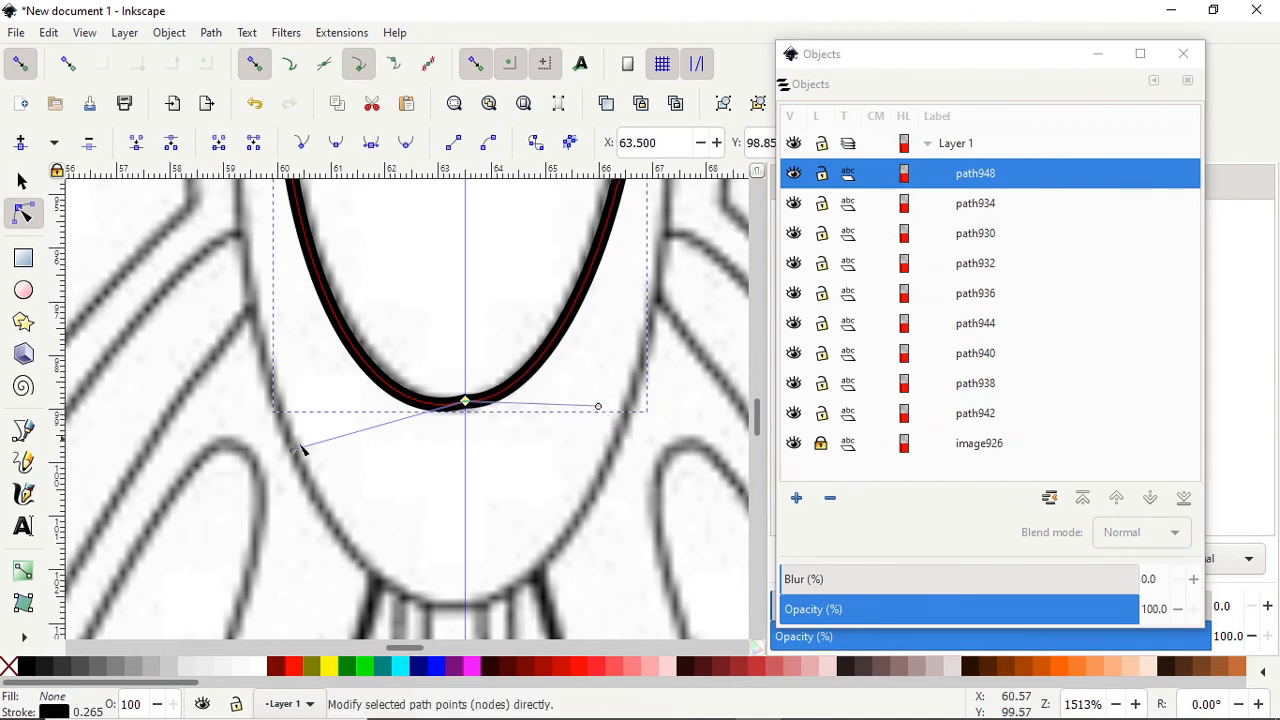
drag(293, 453, 323, 414)
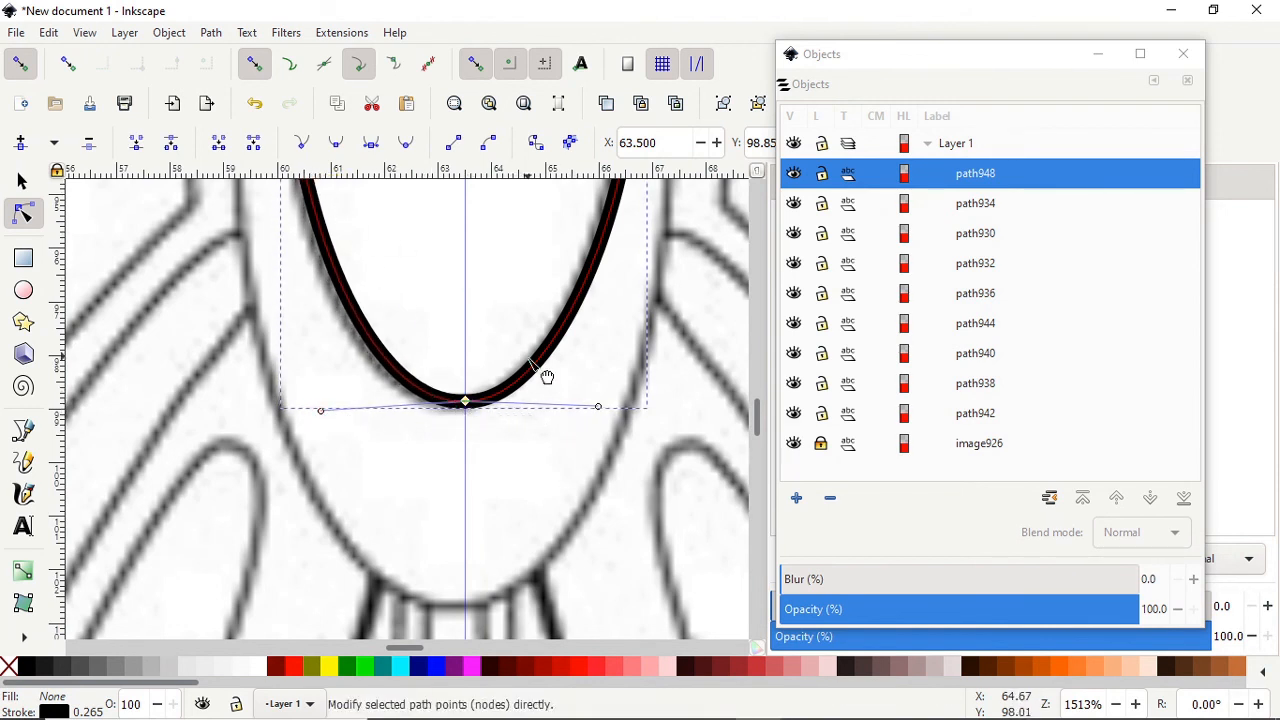
click(371, 143)
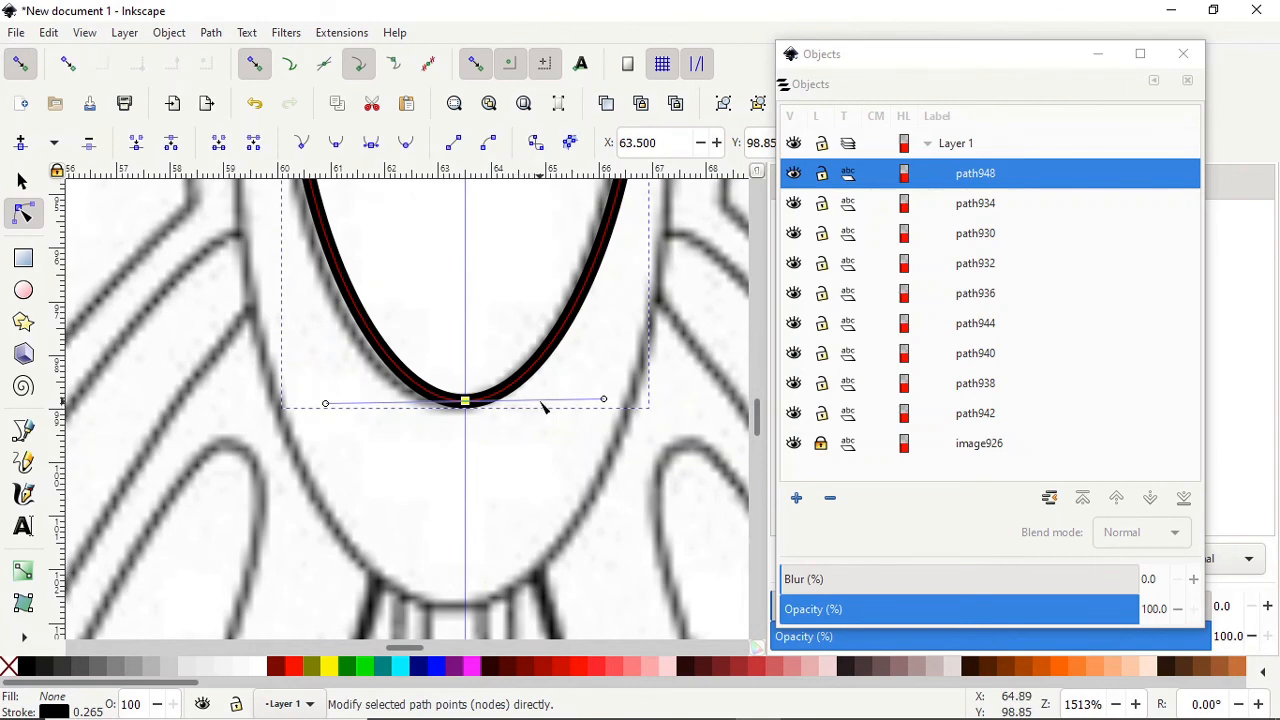
scroll(540, 405, down, 4)
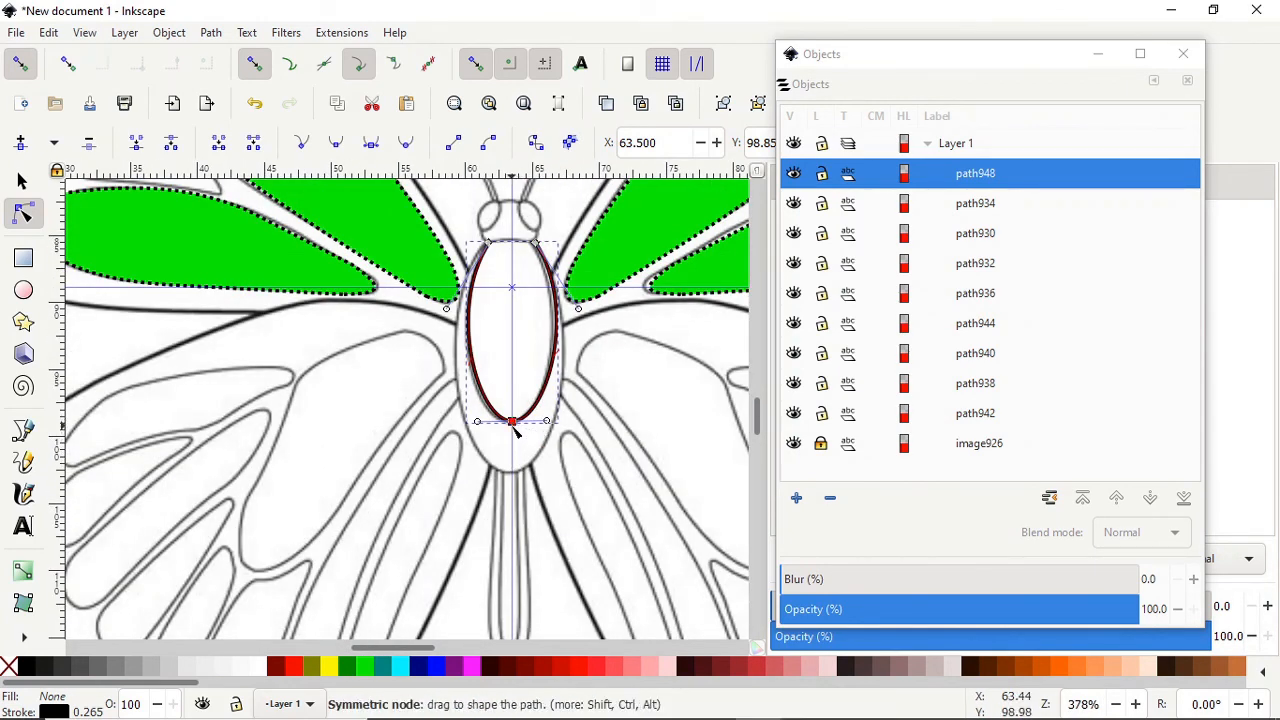
drag(514, 424, 516, 425)
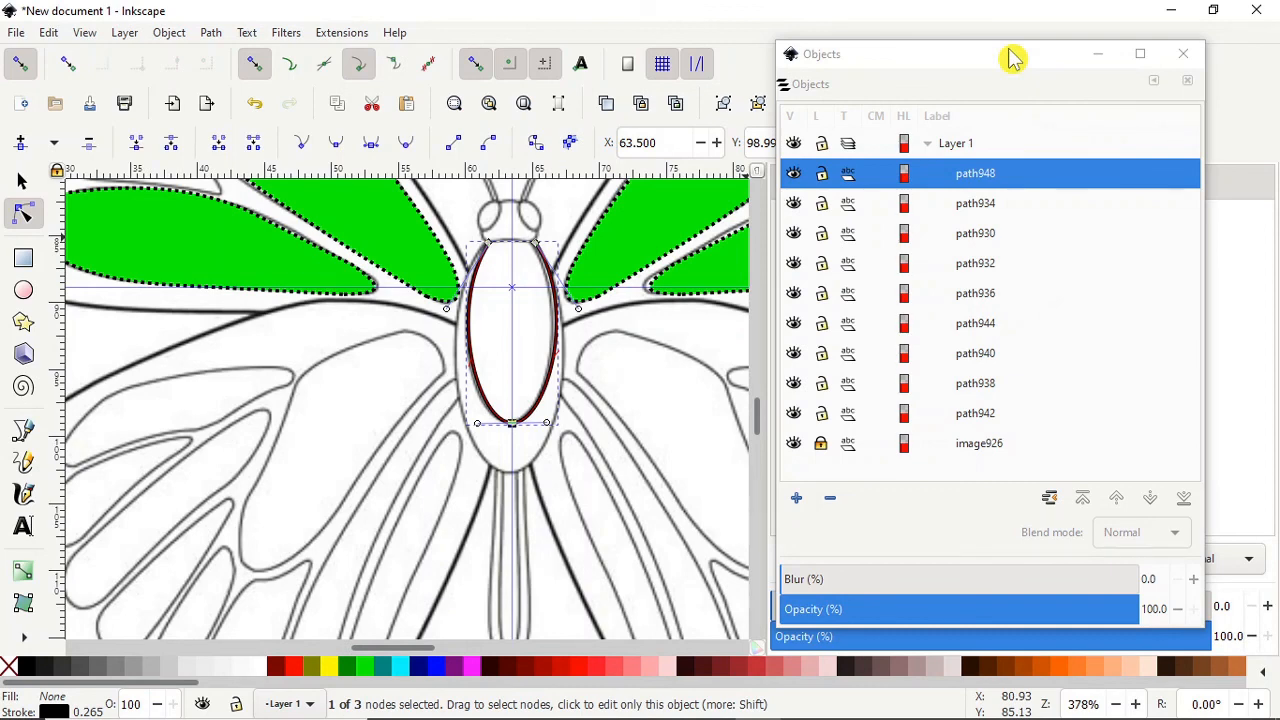
- Apply the finest dotted dash pattern to the body path's stroke
mouse_move(1014, 66)
mouse_down()
mouse_move(986, 129)
mouse_move(1170, 333)
mouse_move(1229, 331)
mouse_up()
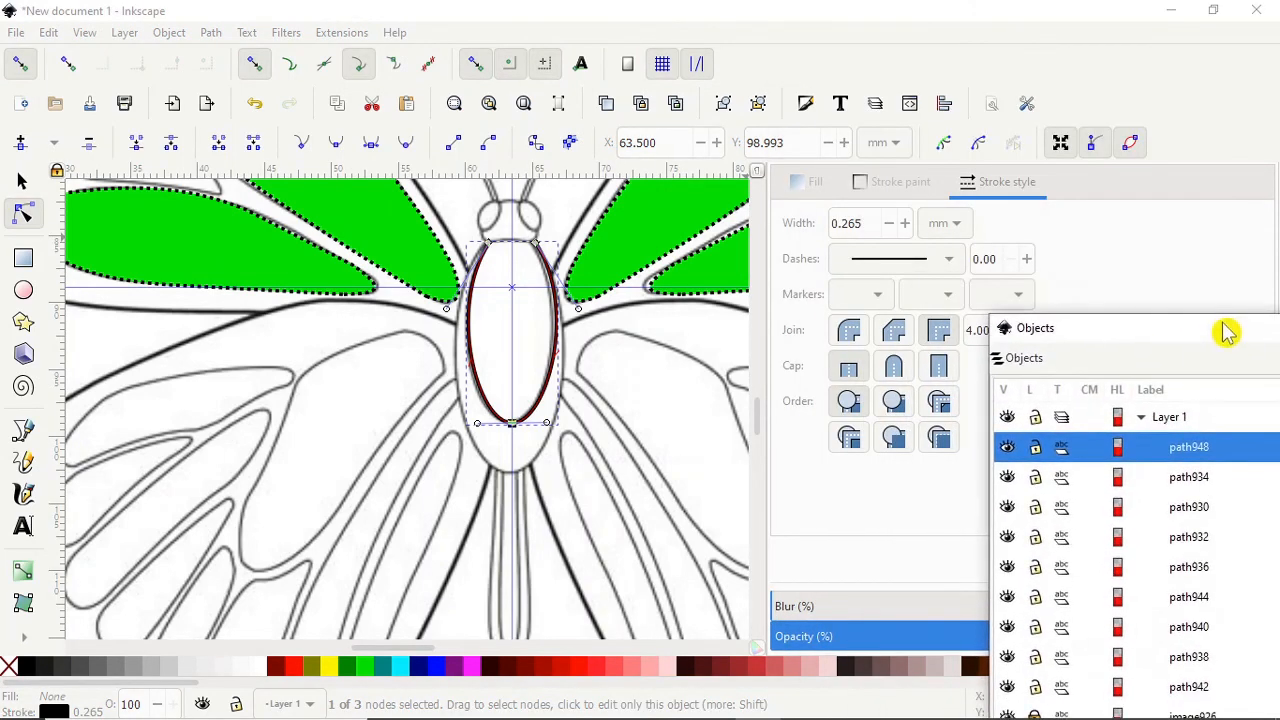
click(950, 264)
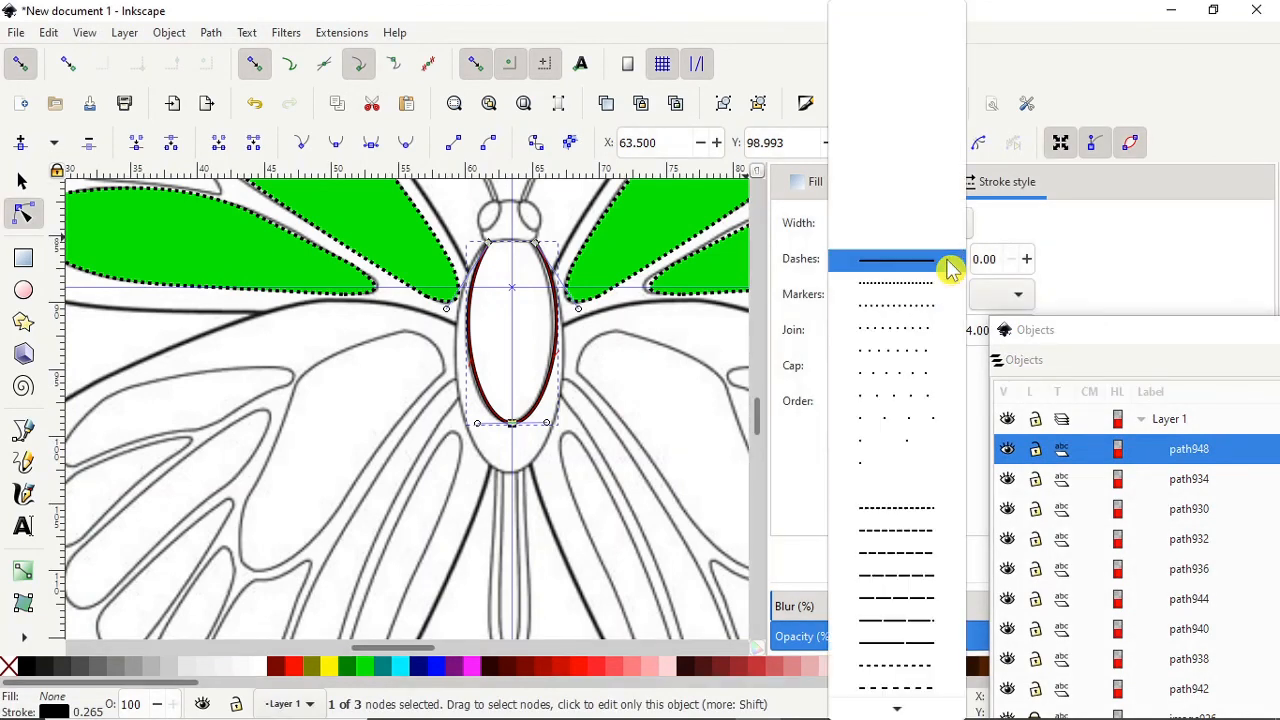
click(910, 284)
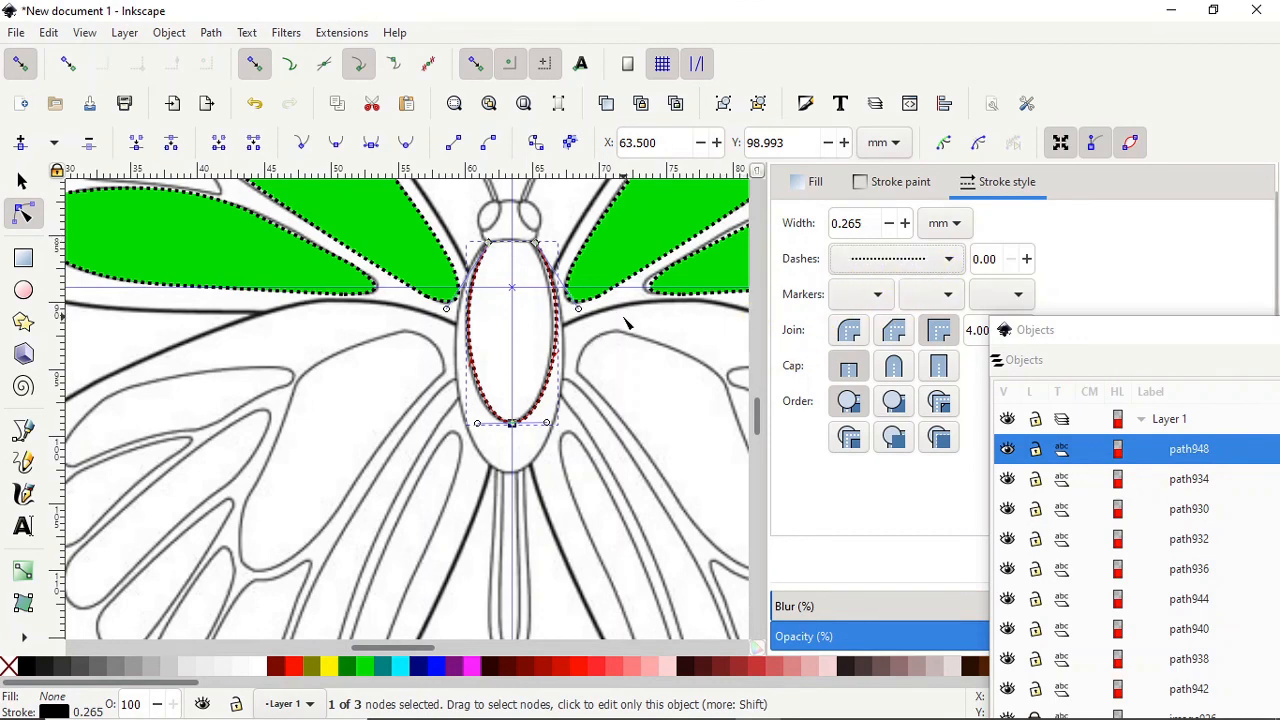
scroll(620, 340, down, 2)
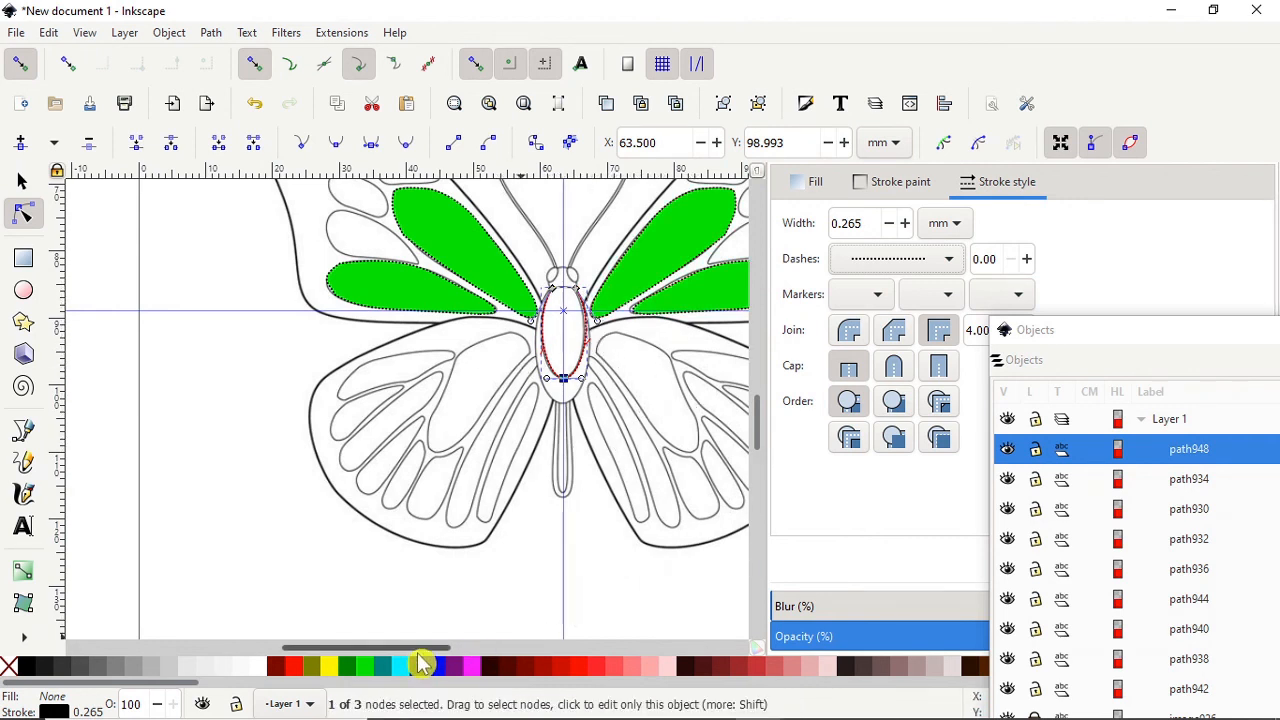
drag(413, 657, 459, 660)
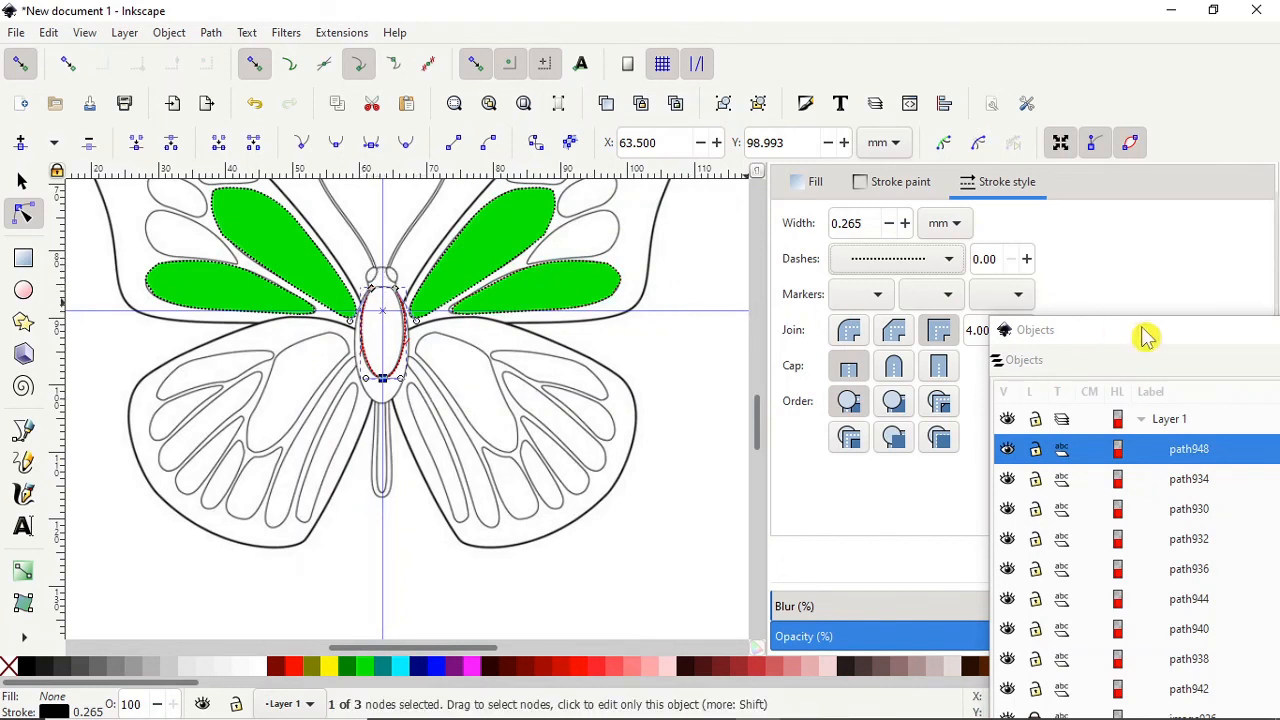
drag(1199, 340, 697, 191)
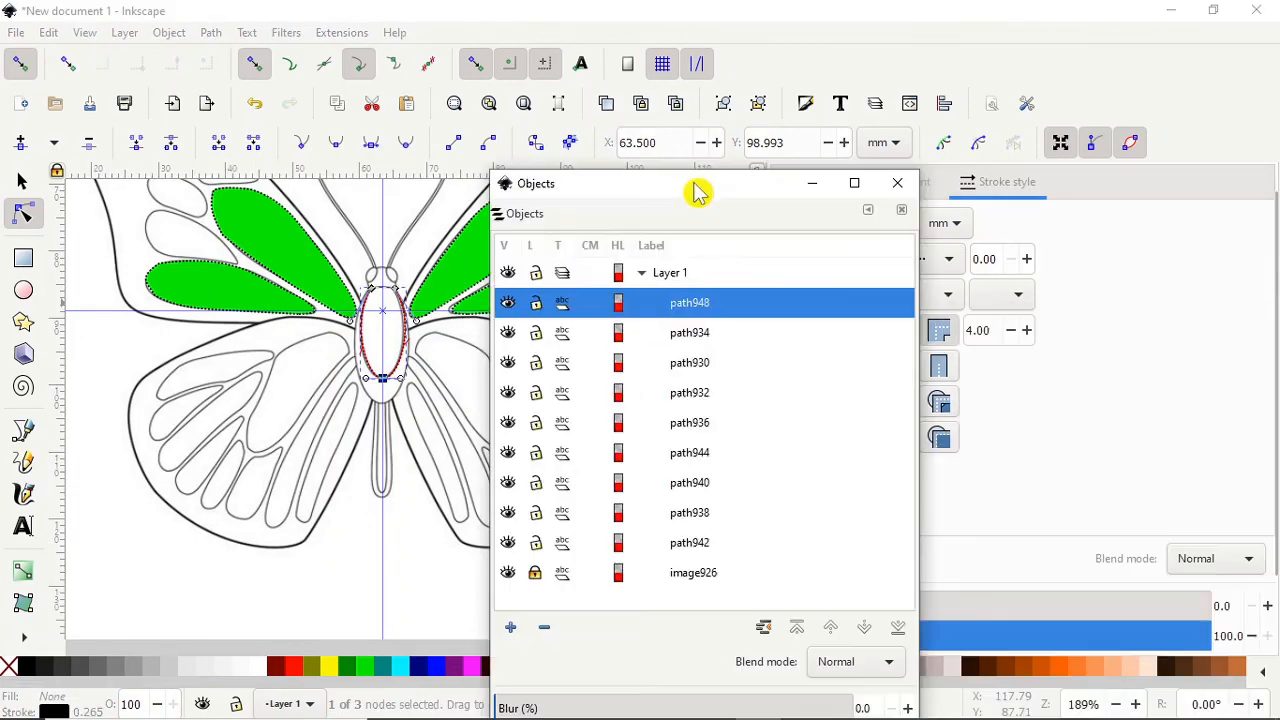
mouse_move(1050, 712)
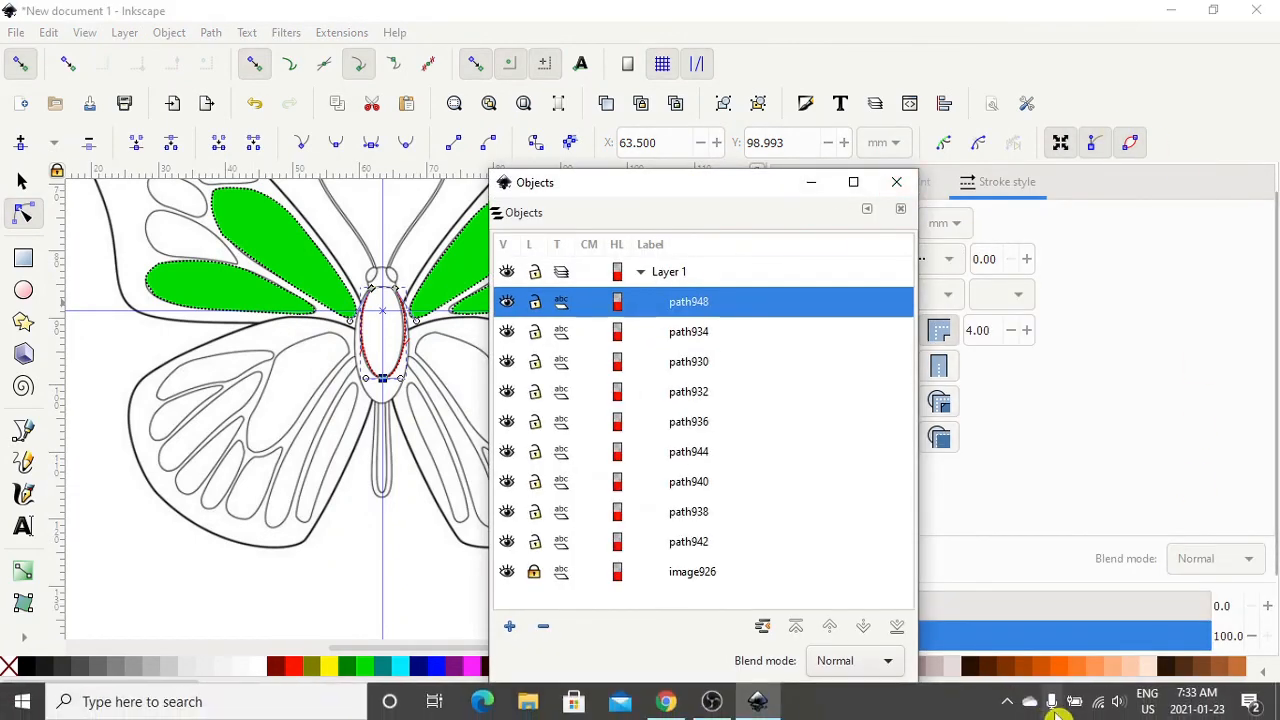